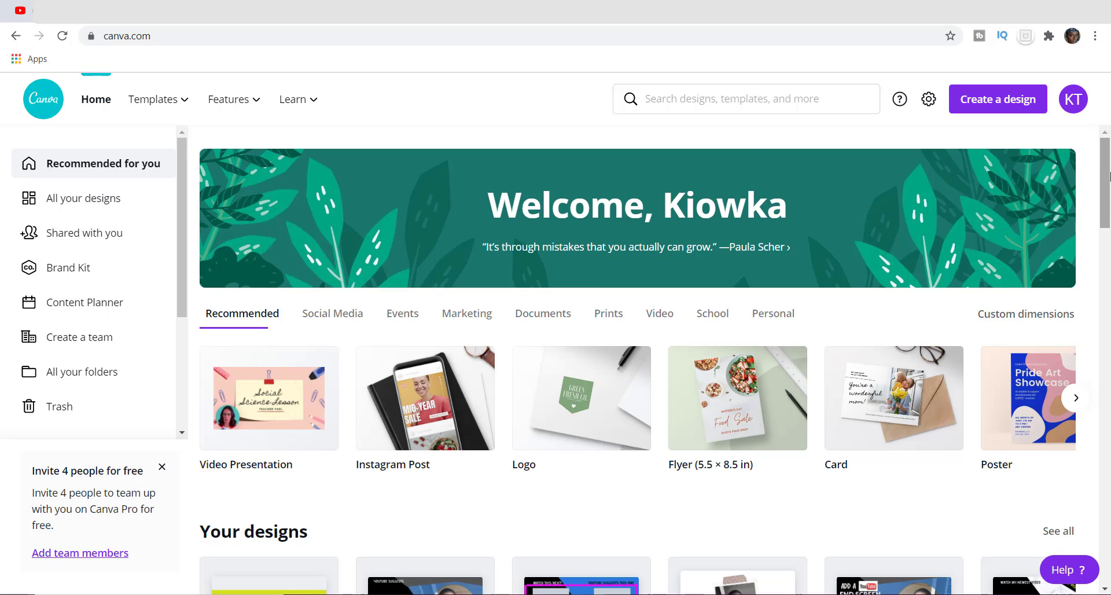
drag(1109, 177, 1110, 270)
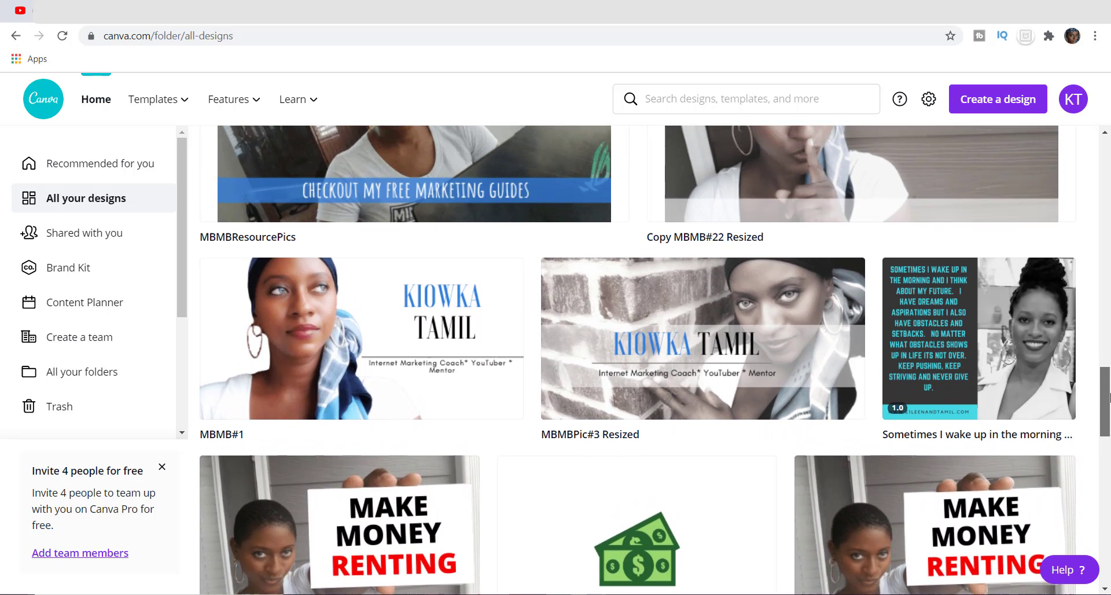
drag(1110, 397, 1106, 224)
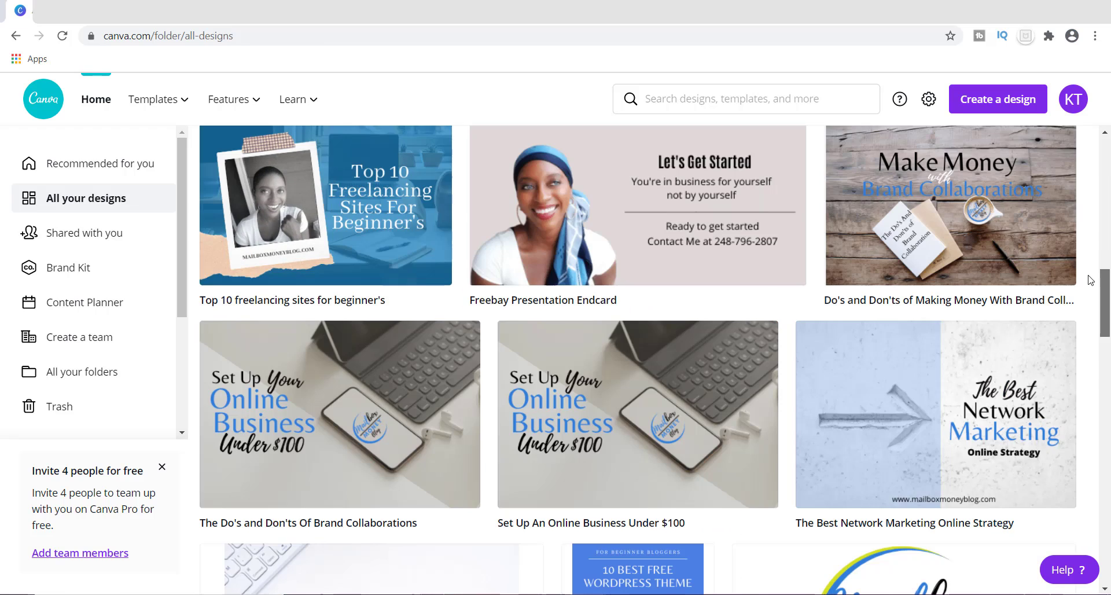
drag(1091, 280, 1089, 278)
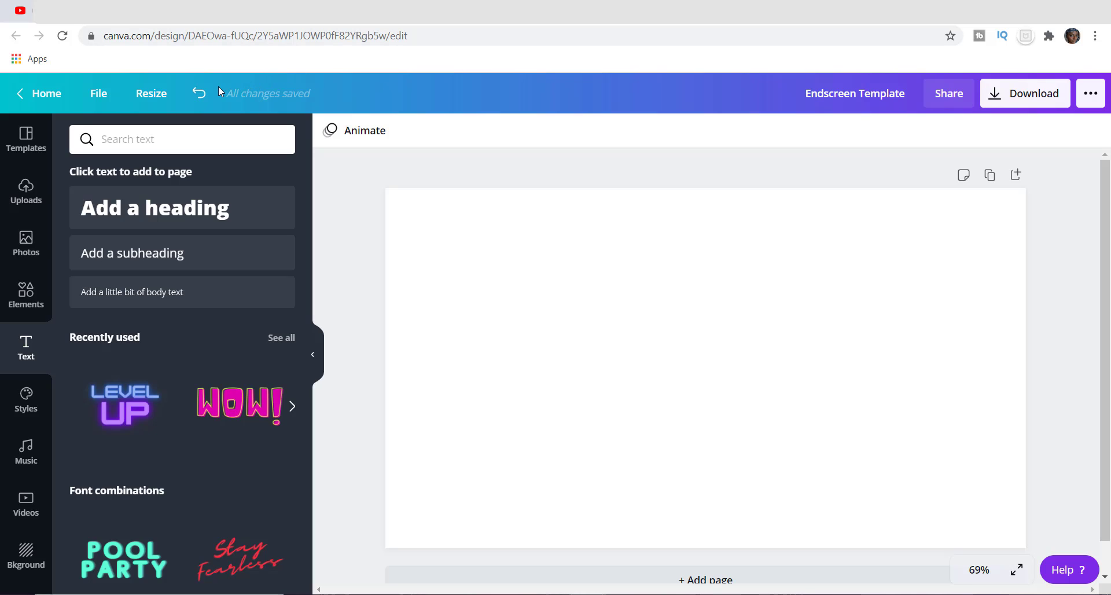
Step: Check the custom page dimensions set for the Endscreen Template design
click(157, 98)
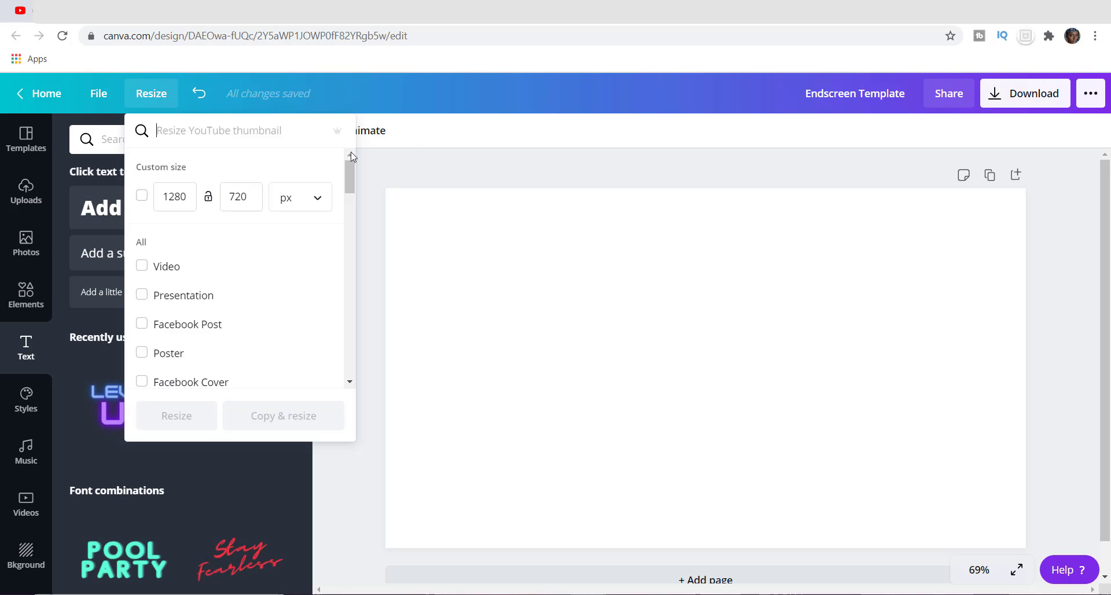
click(416, 136)
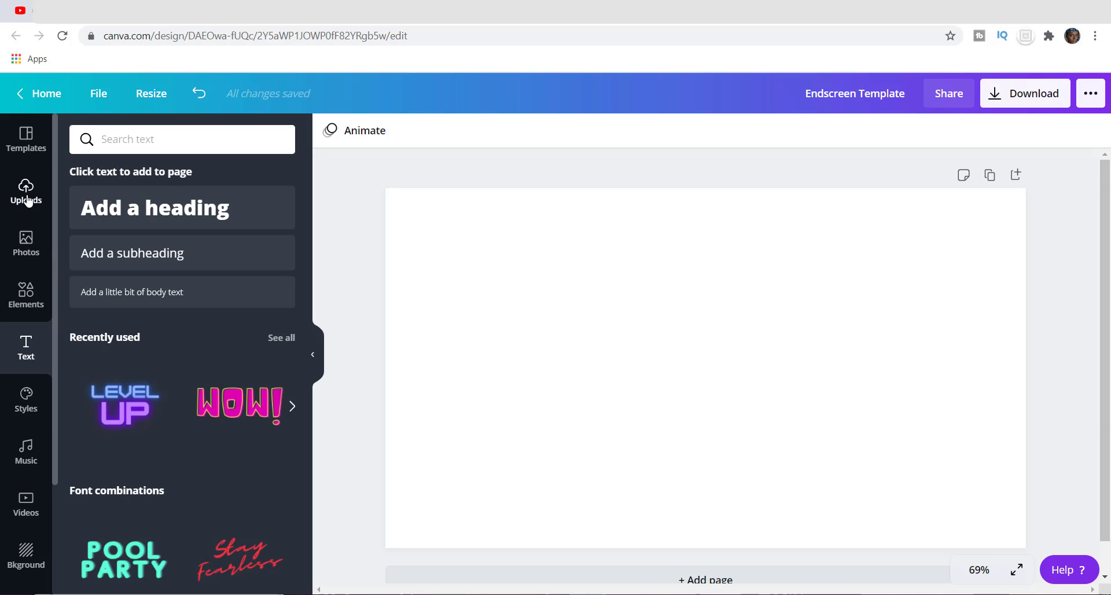
Step: Add a square shape to the blank page, fill it with black and move it against the page's left edge
click(26, 296)
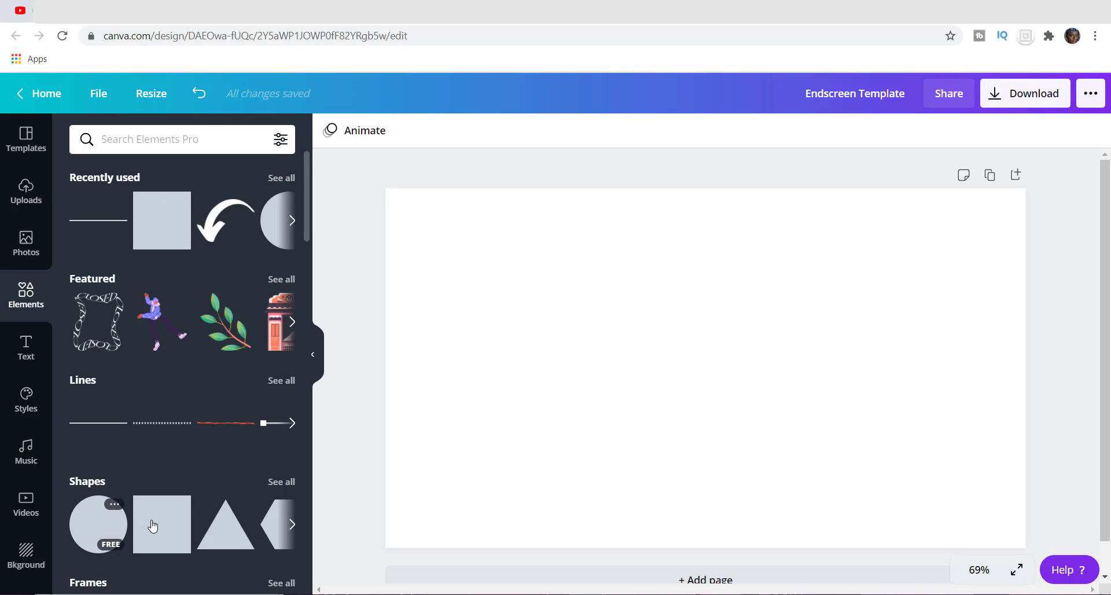
click(169, 221)
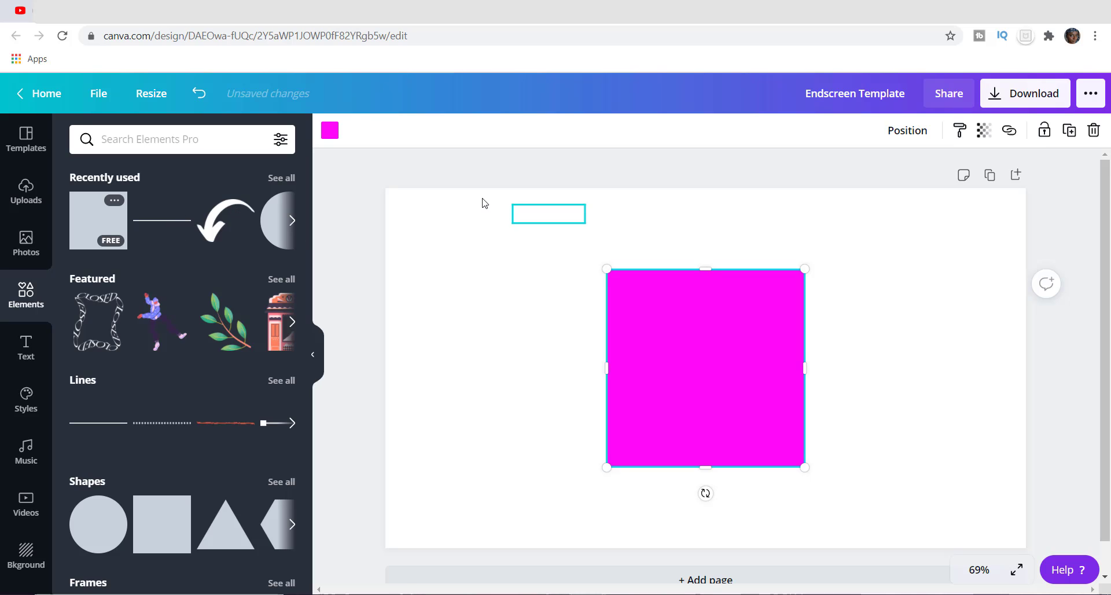
click(330, 131)
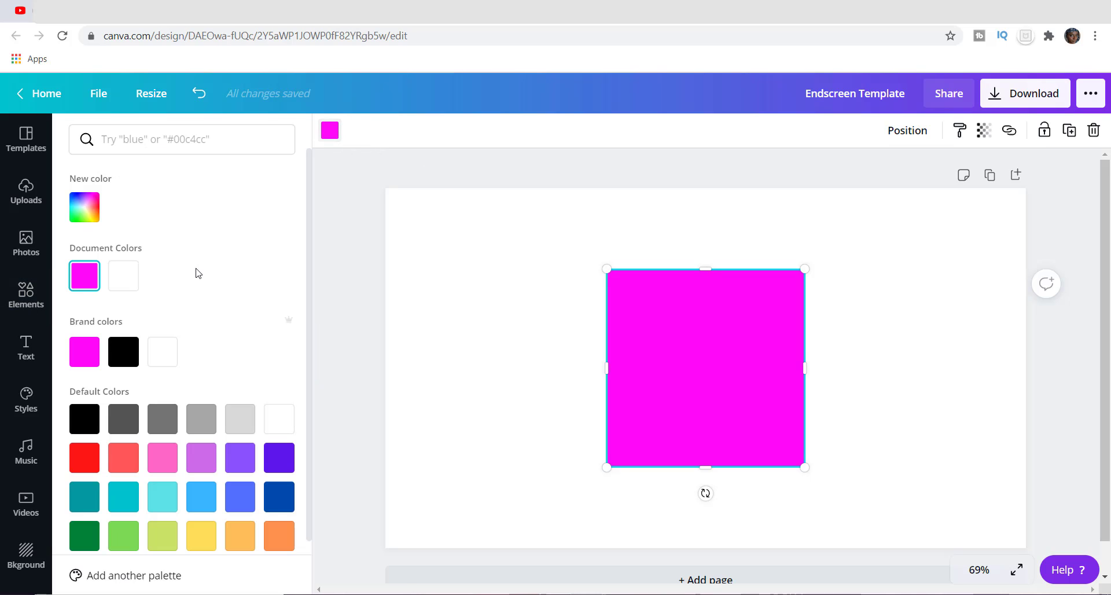
click(130, 349)
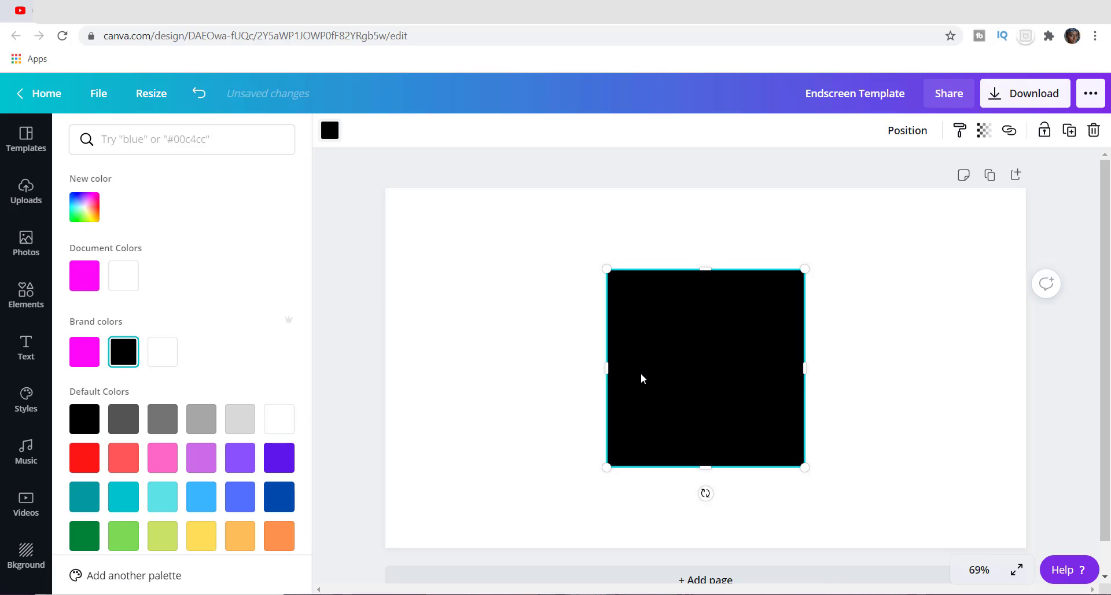
drag(625, 382, 418, 356)
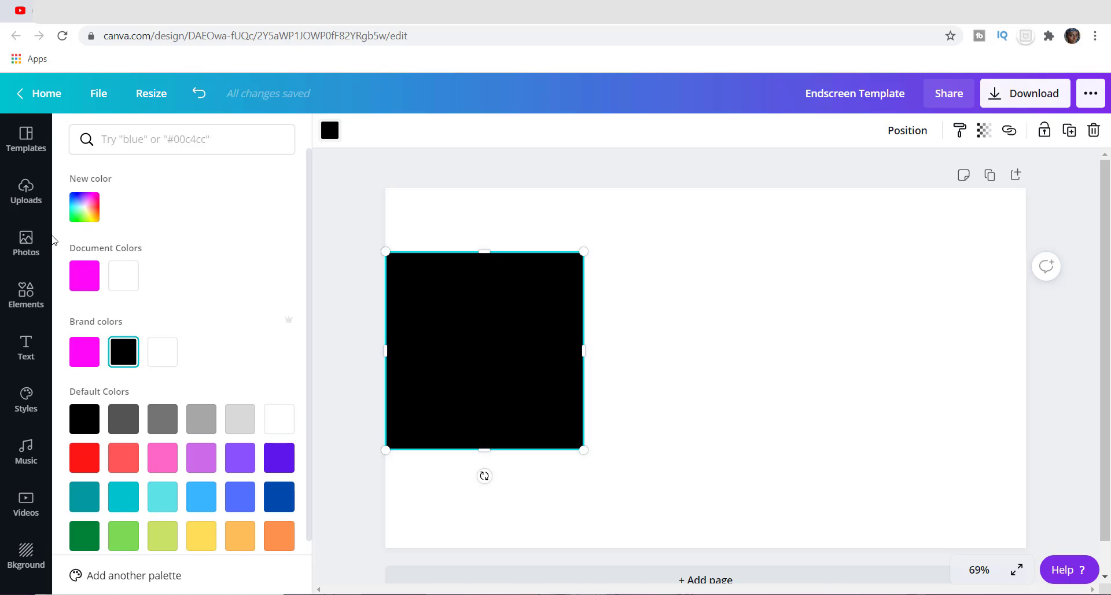
Step: Add a second square shape to the page and fill it with the custom color #2A7AD8
click(26, 289)
click(118, 223)
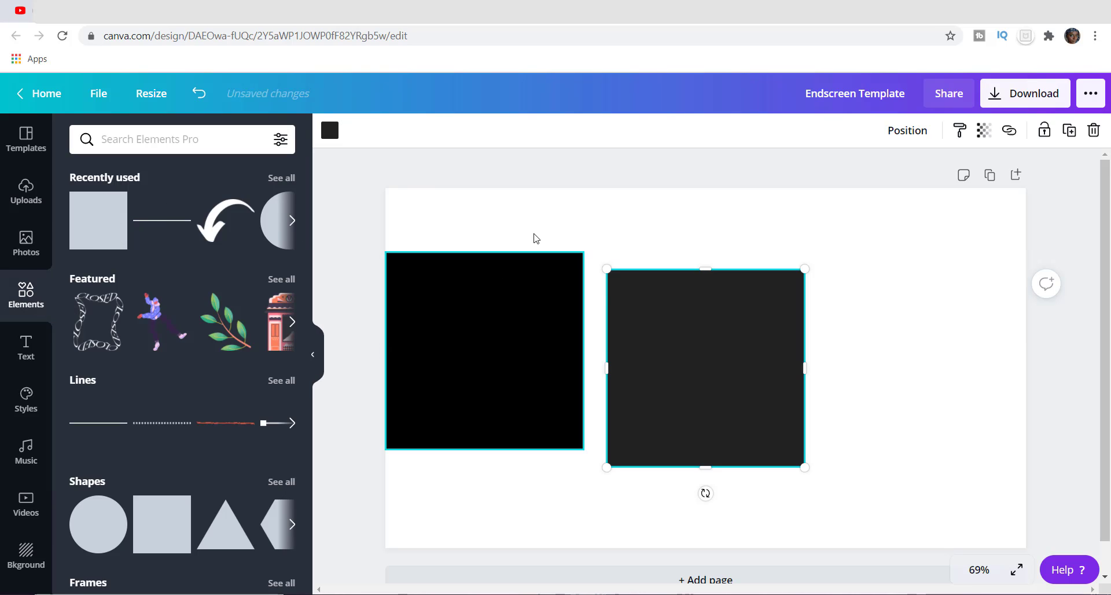
click(330, 130)
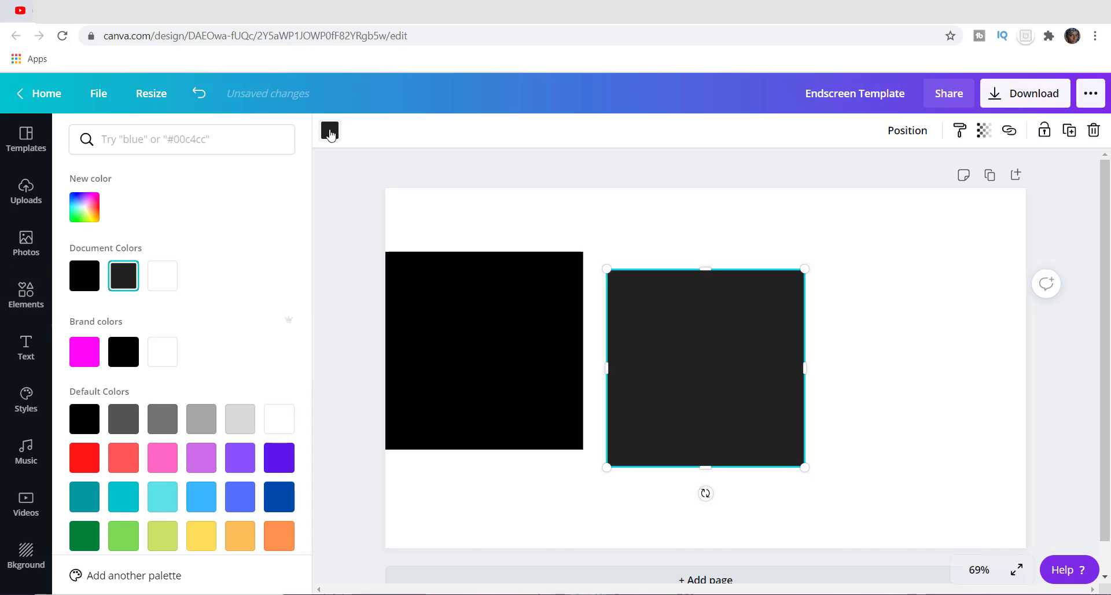
click(89, 207)
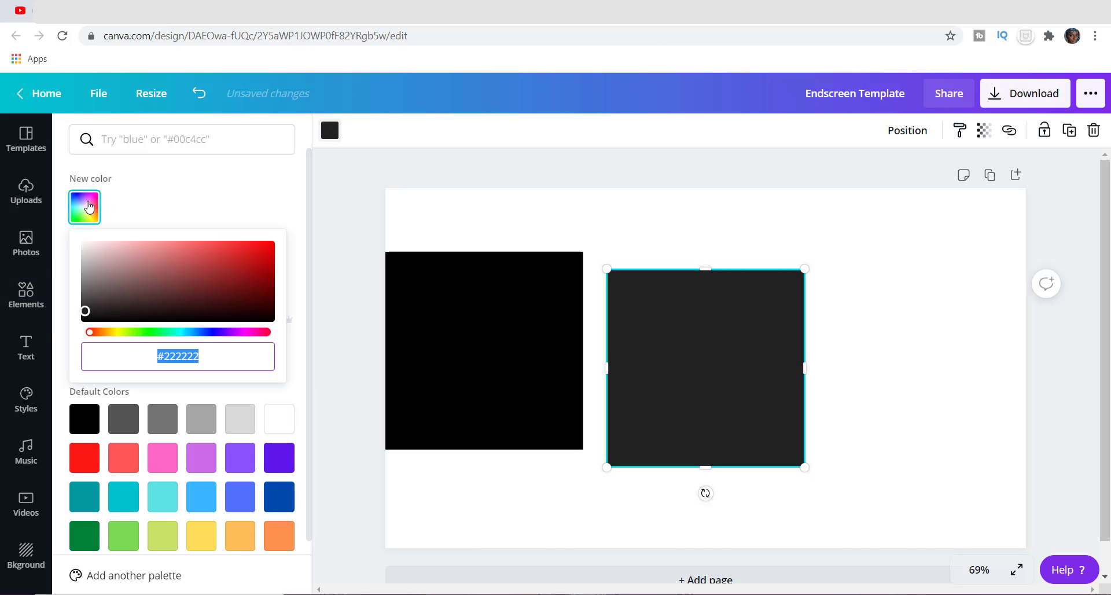
click(207, 361)
key(BackSpace)
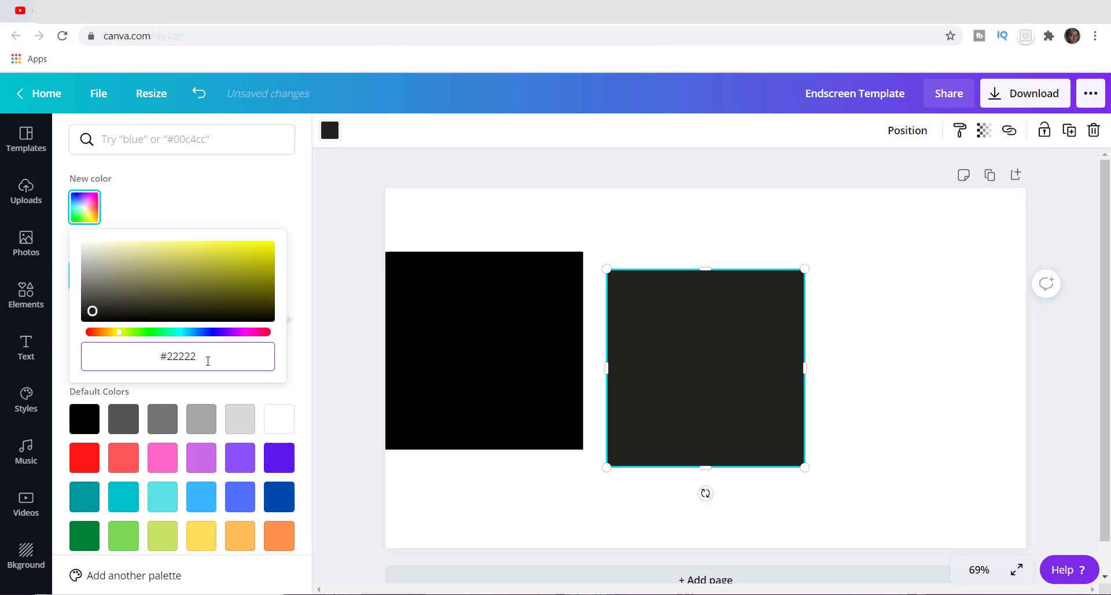
key(BackSpace)
key(BackSpace)
key(BackSpace)
key(BackSpace)
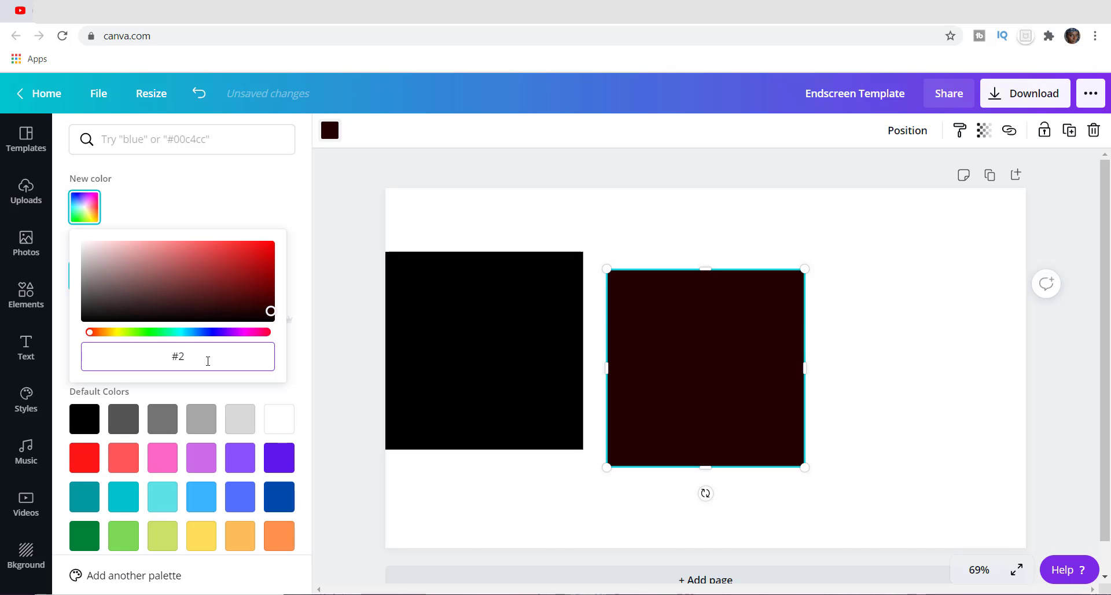
text(A)
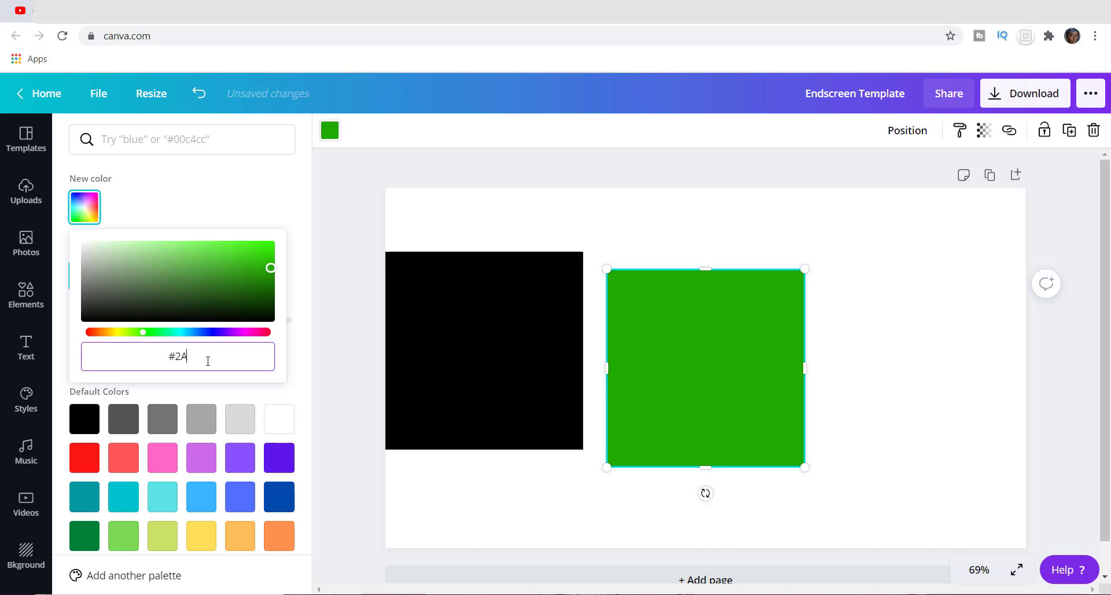
text(7A)
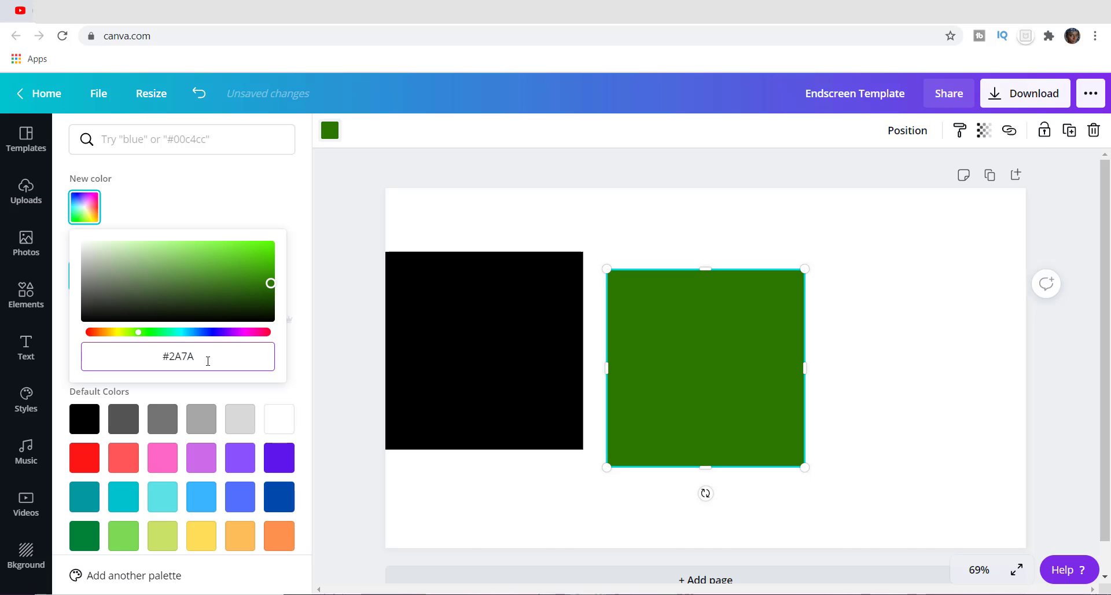
text(D8)
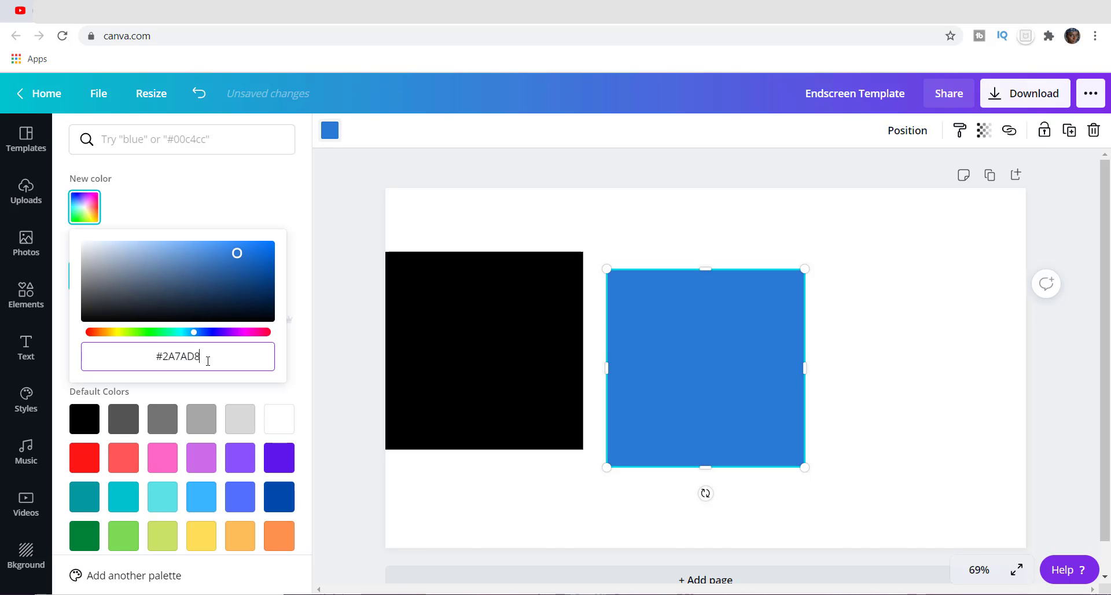
click(429, 429)
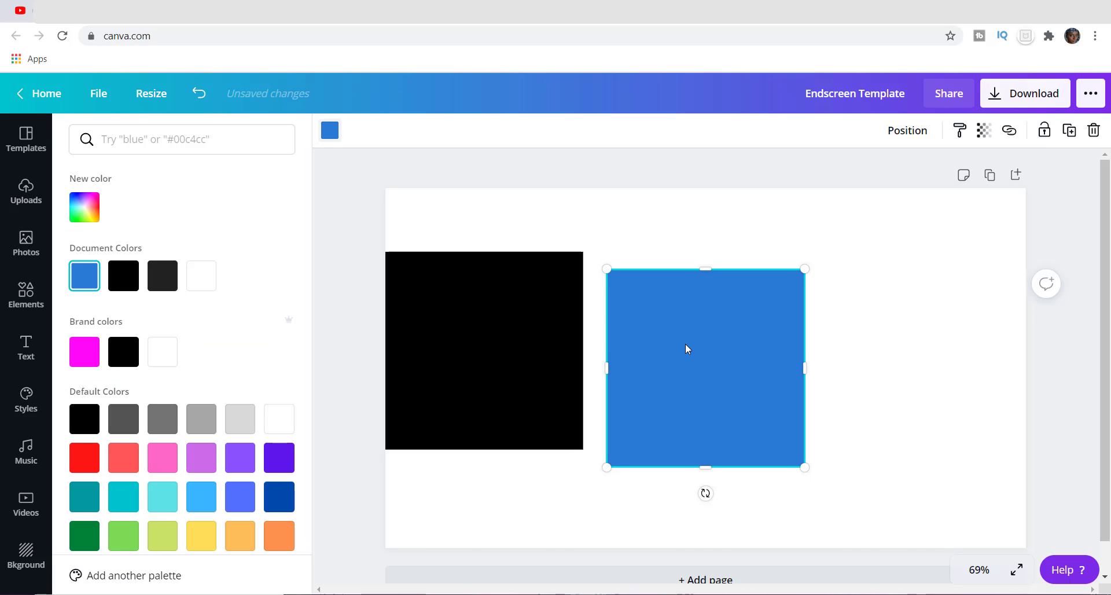
Step: Move the blue square to the page's right side and stretch it to full page height and over half the page width
drag(687, 347, 910, 331)
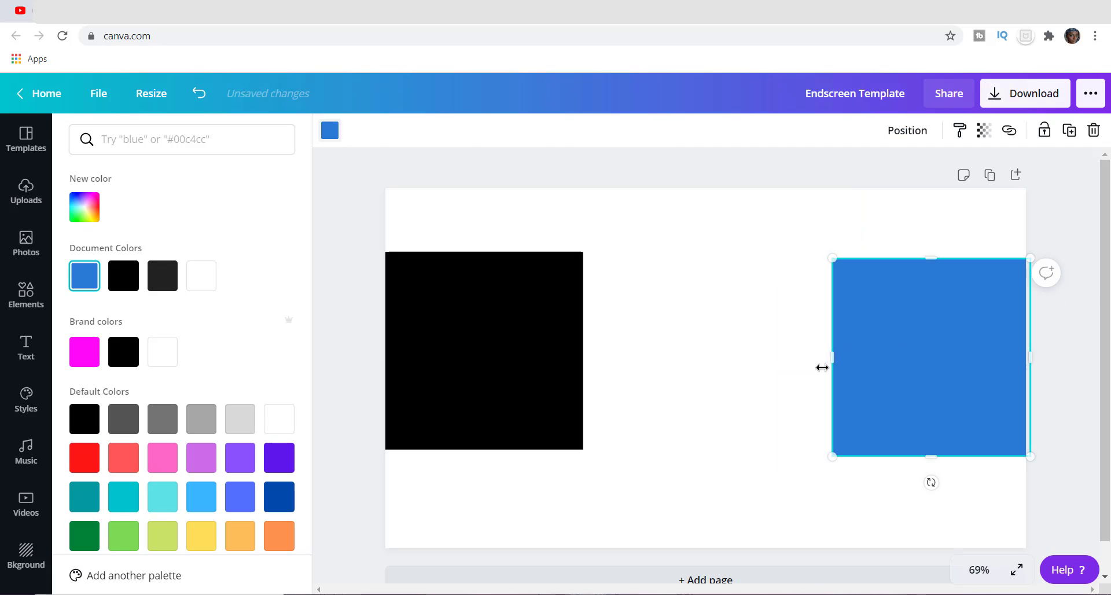
drag(834, 355, 695, 385)
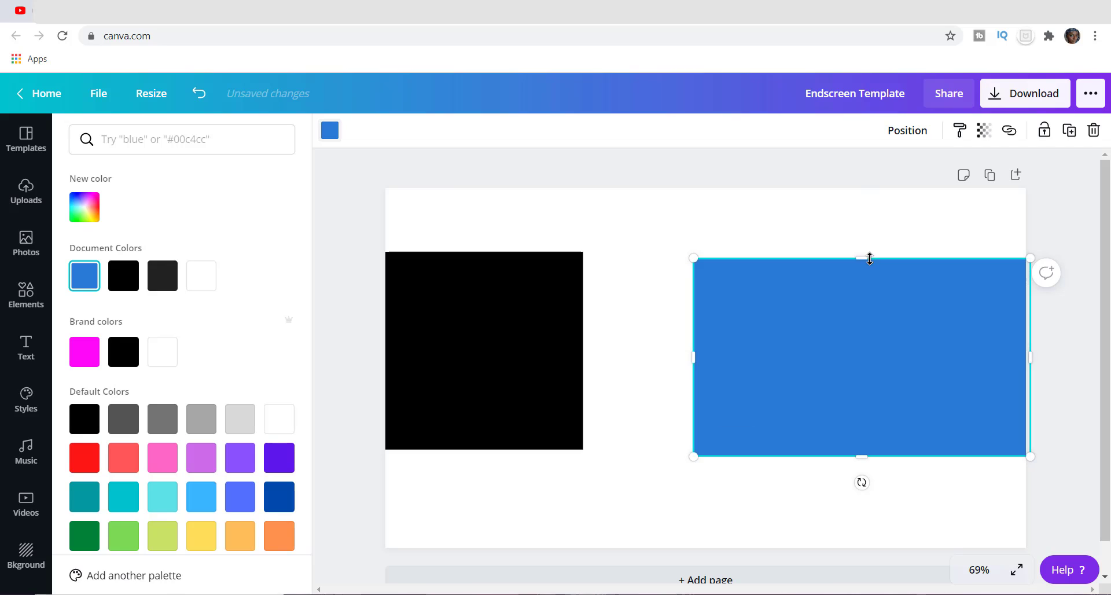
drag(866, 257, 853, 180)
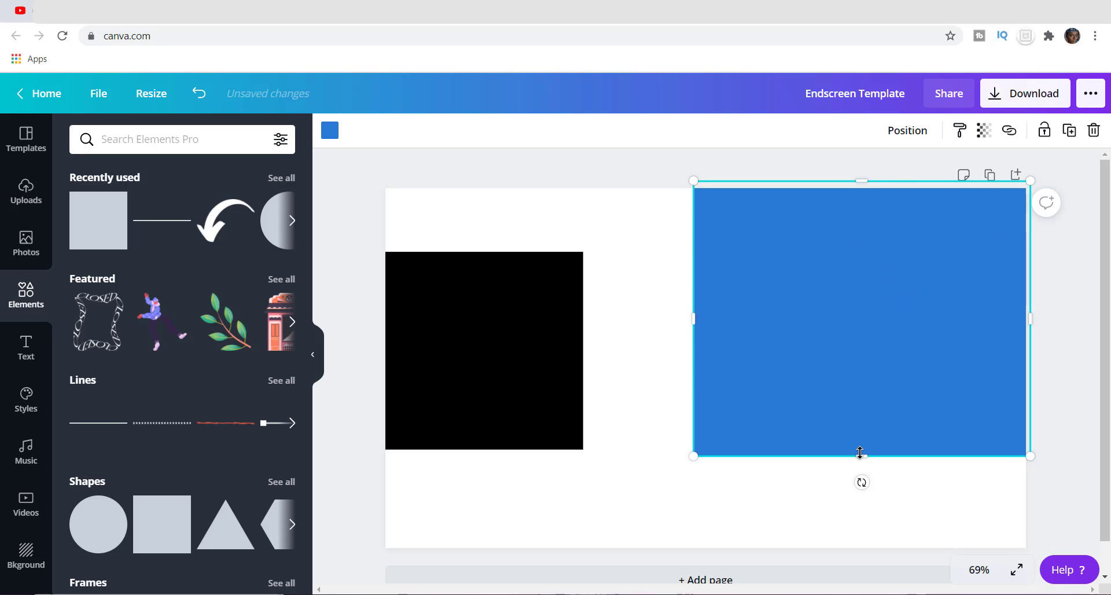
drag(861, 453, 862, 566)
drag(694, 374, 655, 377)
Step: Move the black square into the page's upper-left corner and widen it to reach past the blue shape's left edge
drag(519, 377, 505, 301)
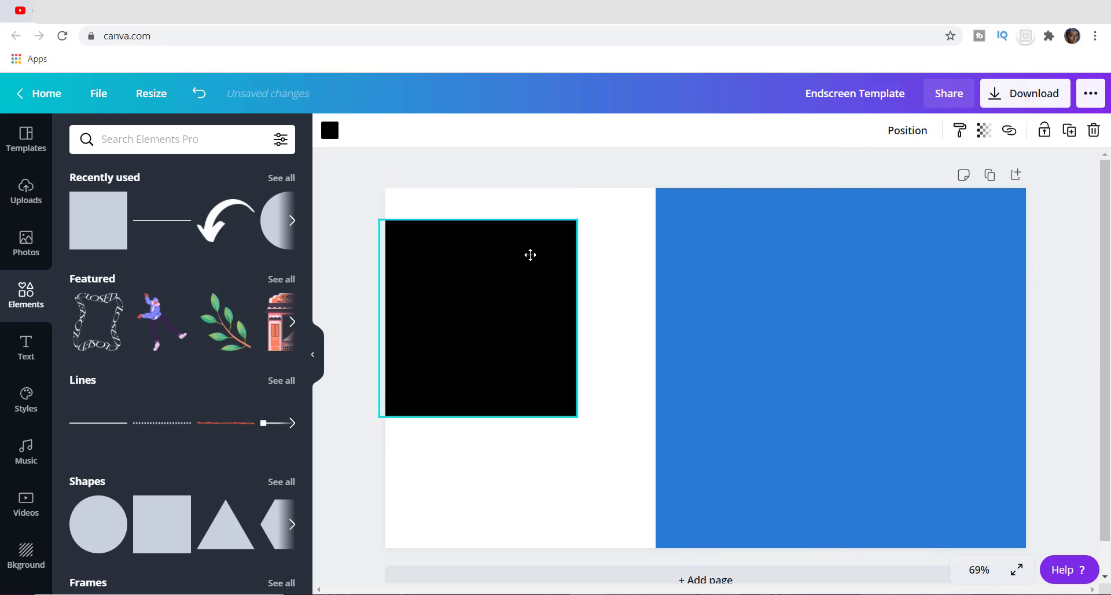
drag(530, 255, 533, 224)
drag(583, 288, 728, 302)
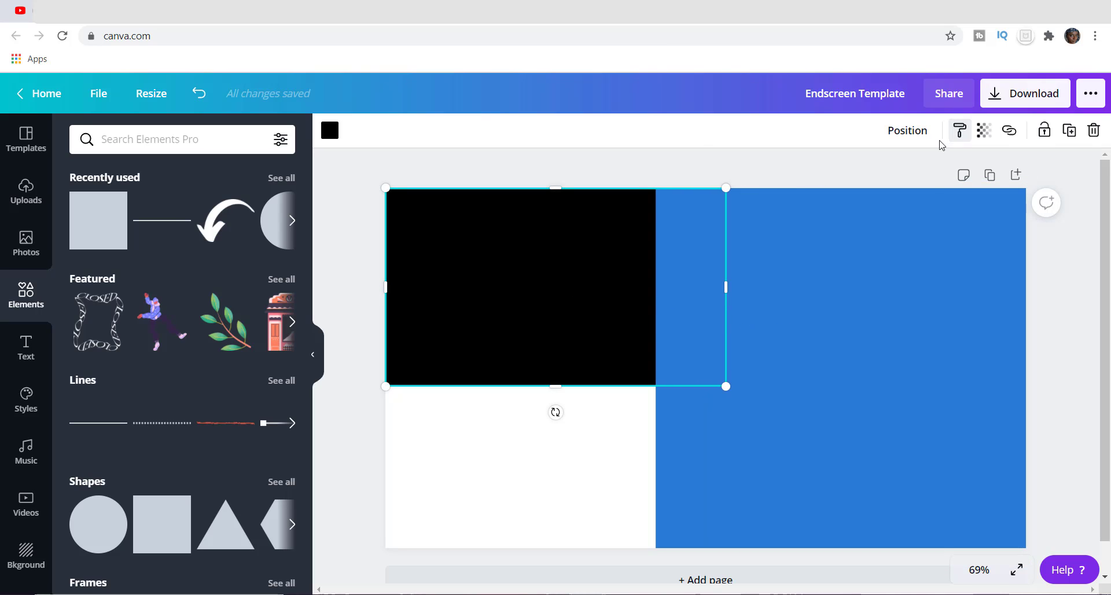
Step: Bring the black rectangle forward so it lies on top of the blue shape
click(915, 132)
click(741, 177)
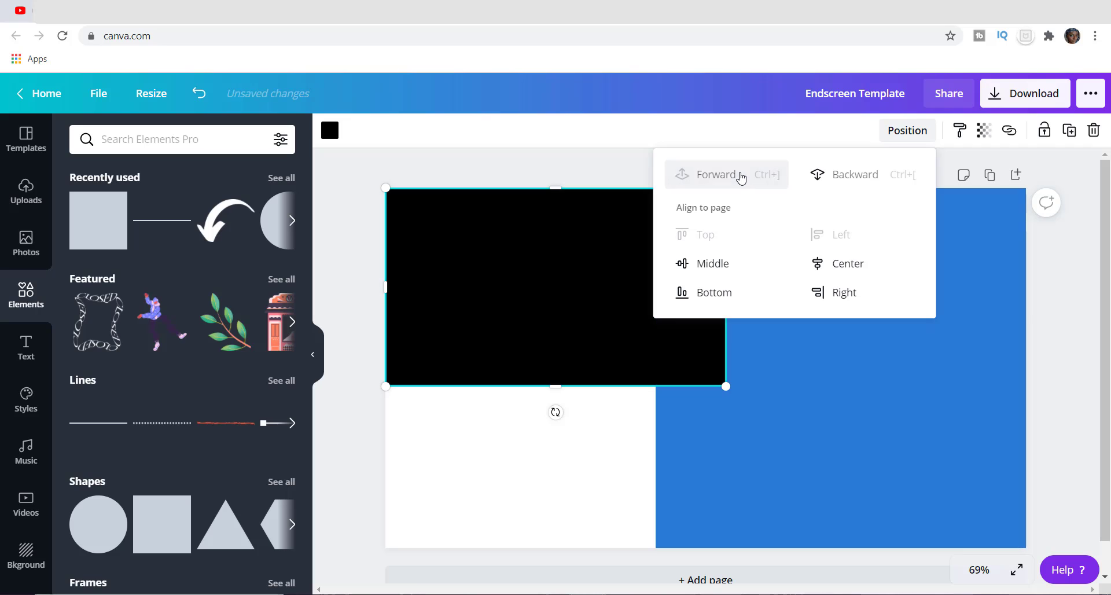
click(521, 356)
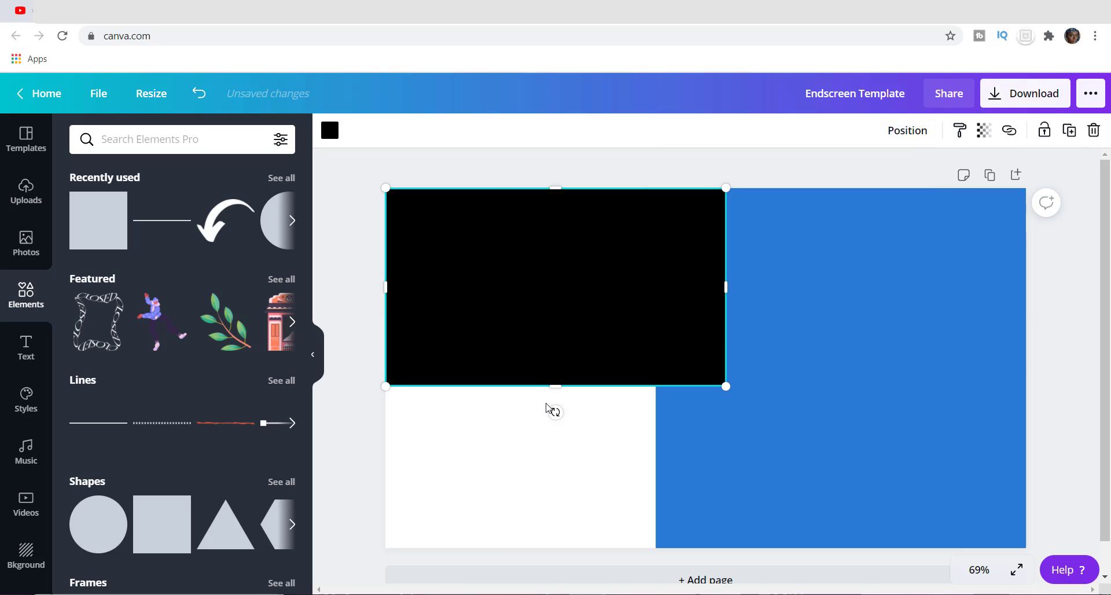
Step: Tilt the black rectangle counterclockwise to slant its right edge, and extend its lower side beyond the bottom of the page
drag(575, 415, 613, 406)
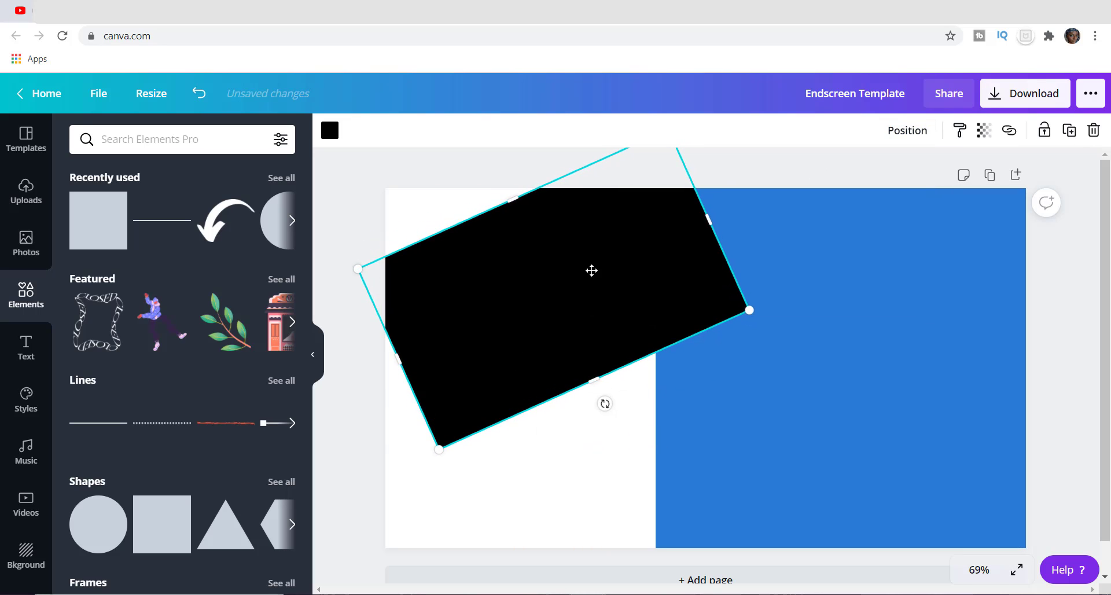
click(693, 377)
drag(659, 376, 612, 376)
click(550, 391)
drag(550, 392, 612, 557)
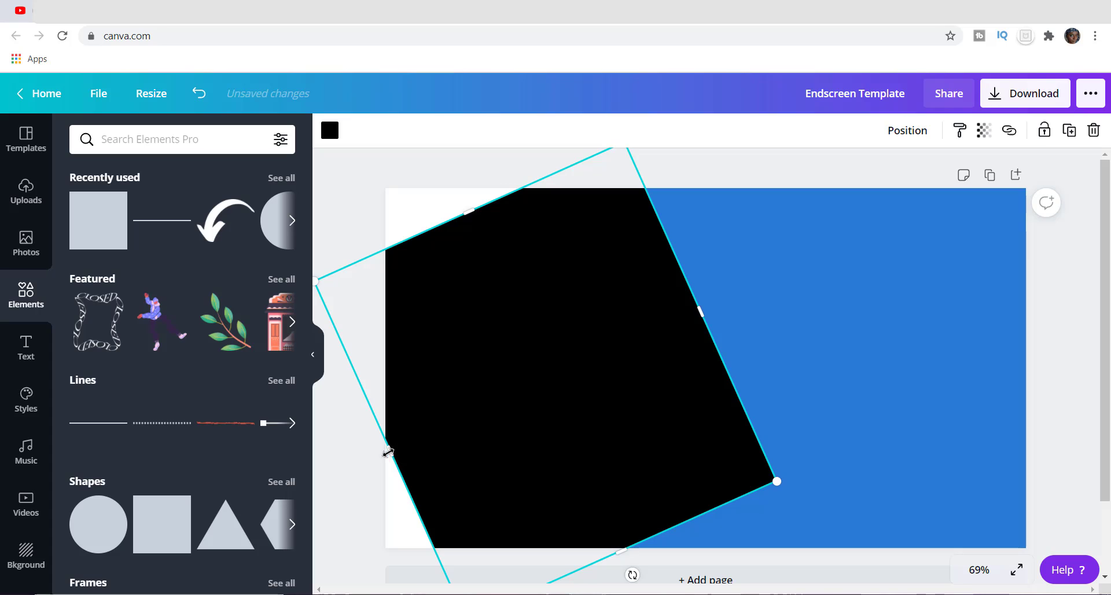
Step: Enlarge and reposition the tilted black shape to fill the page's left part, with one diagonal edge from top to bottom against the blue
drag(391, 453, 347, 463)
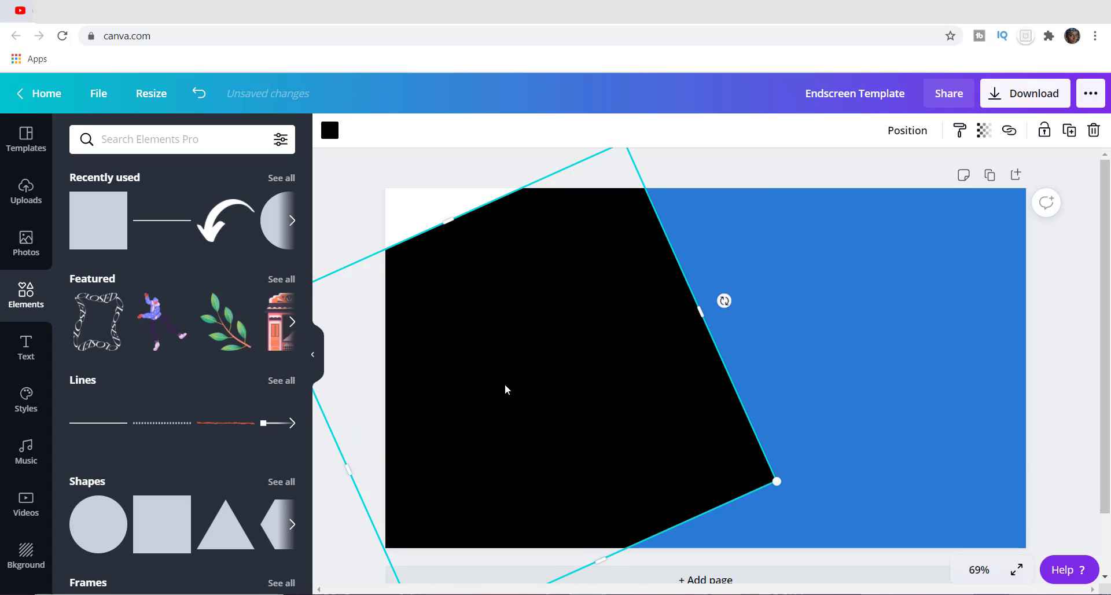
drag(711, 303, 741, 300)
drag(464, 206, 425, 161)
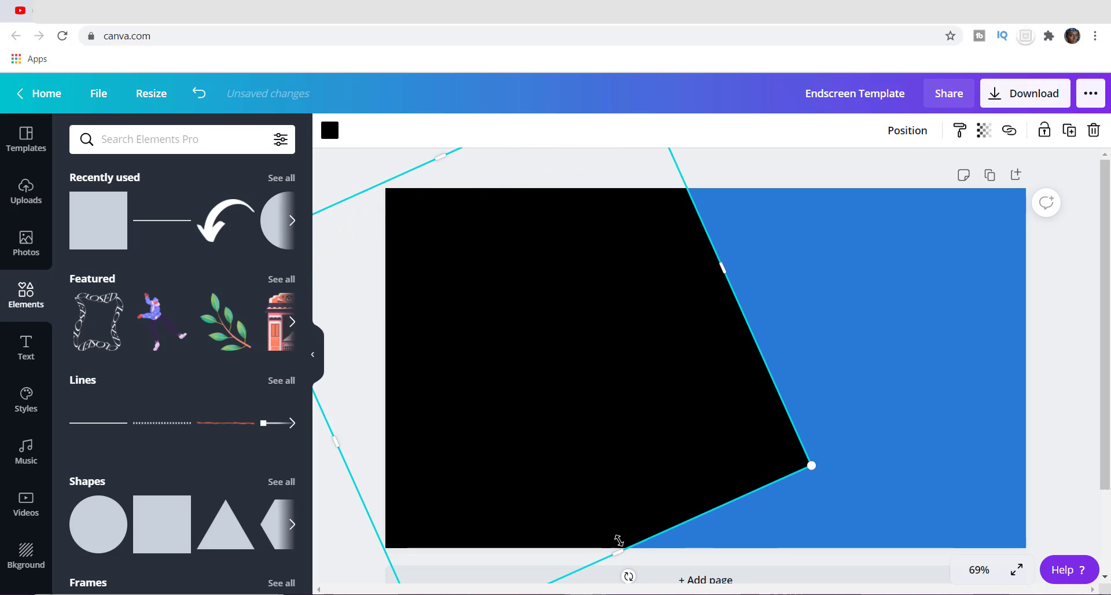
drag(630, 568, 772, 581)
drag(706, 418, 682, 414)
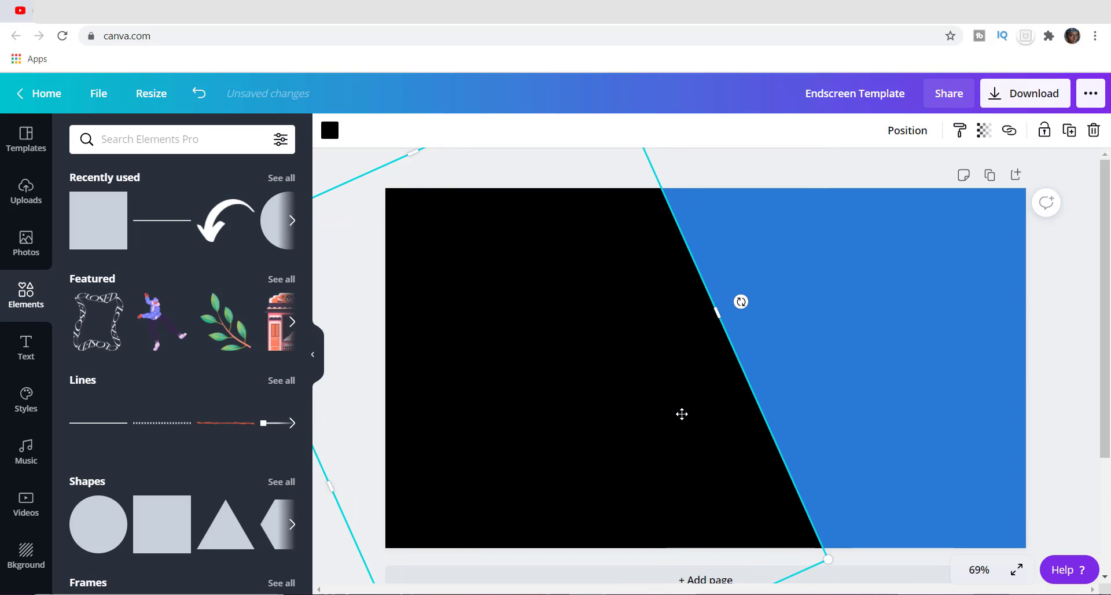
mouse_move(1107, 269)
mouse_down()
mouse_move(1109, 312)
mouse_move(1109, 276)
mouse_up()
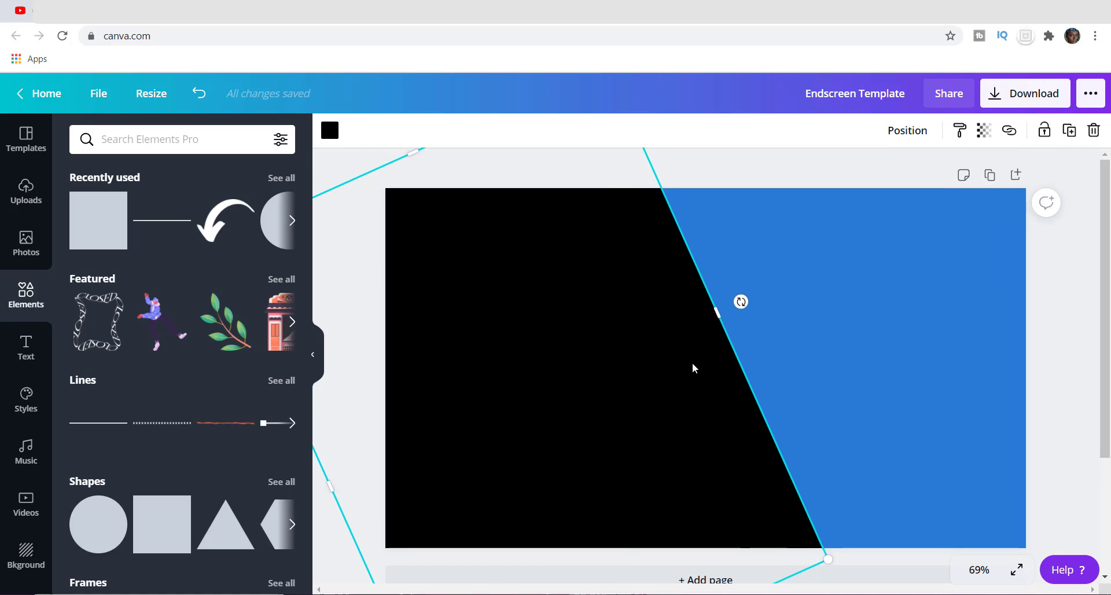
drag(705, 363, 704, 362)
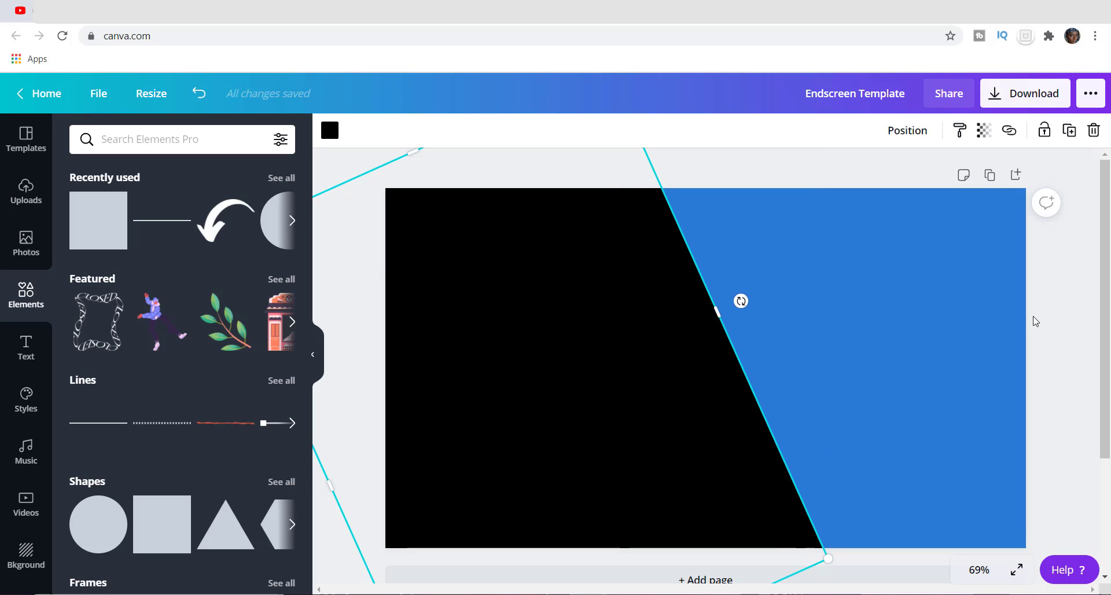
mouse_move(1103, 272)
mouse_down()
mouse_move(1104, 292)
mouse_move(1099, 276)
mouse_up()
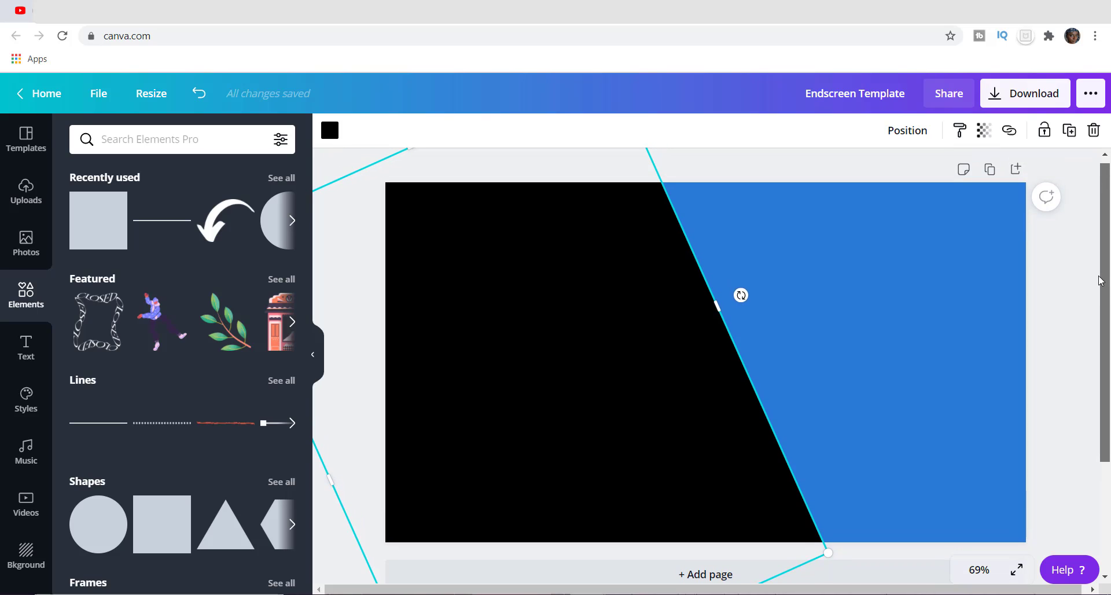
click(1100, 278)
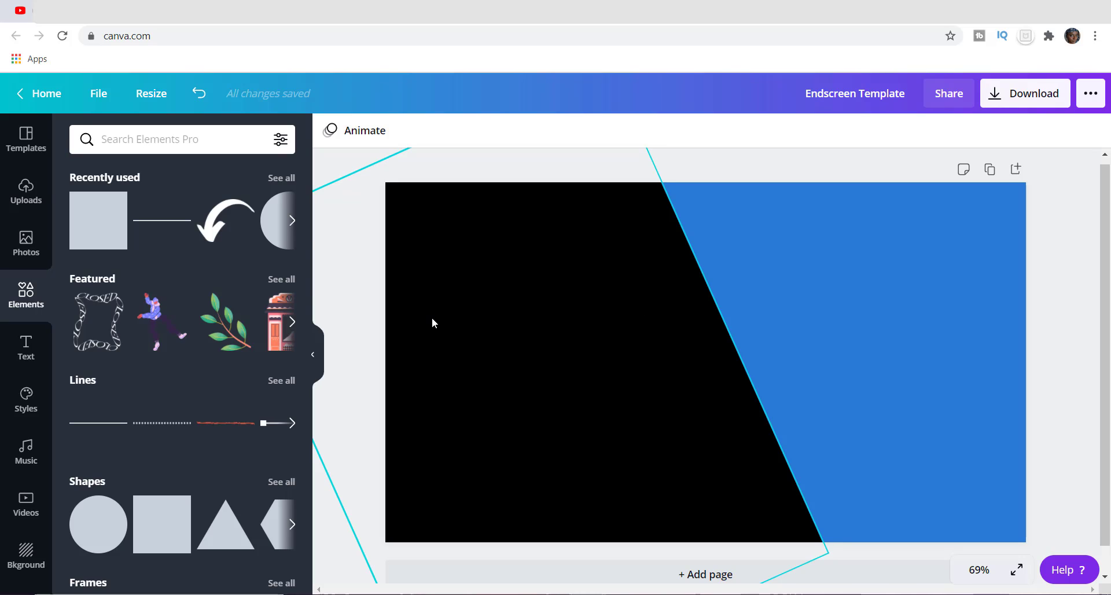
Step: Add a line to the page, colour it magenta and place it across the upper part of the black area
click(161, 223)
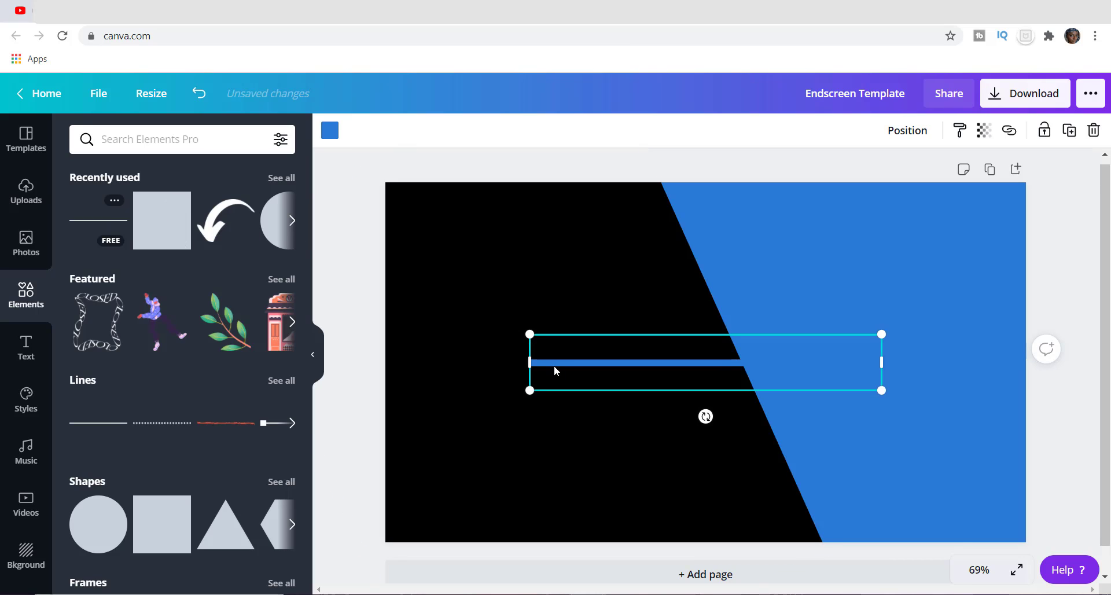
drag(572, 366, 515, 366)
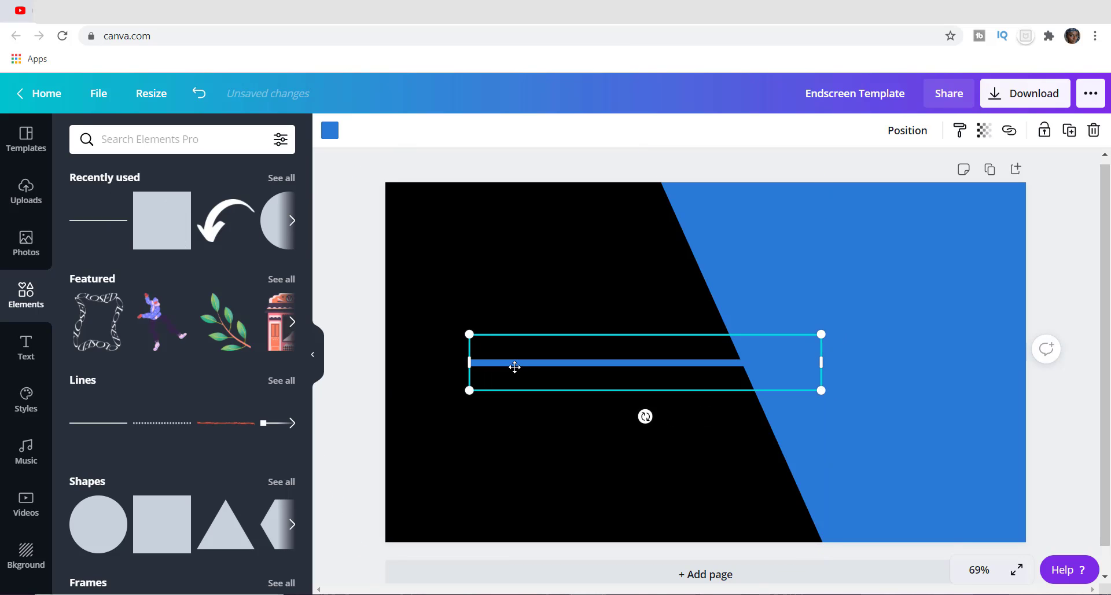
click(331, 131)
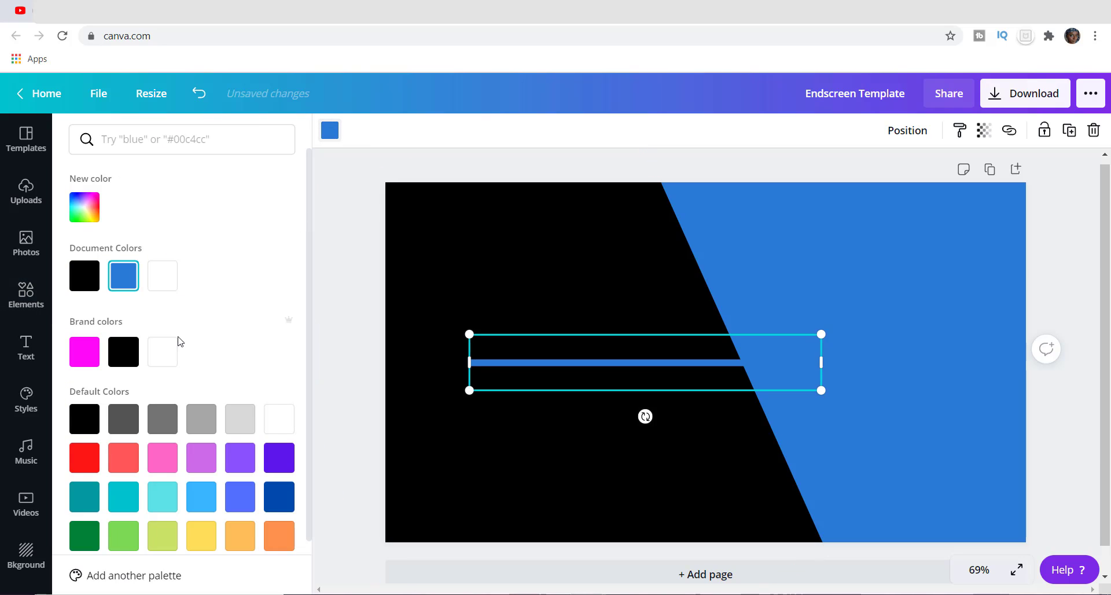
click(89, 359)
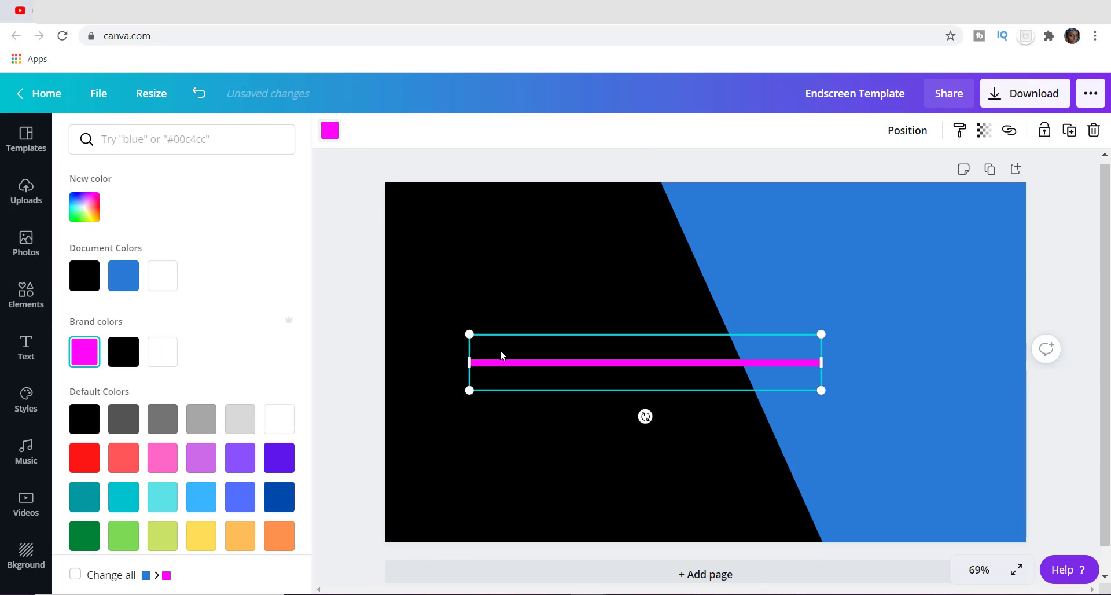
drag(500, 350, 465, 262)
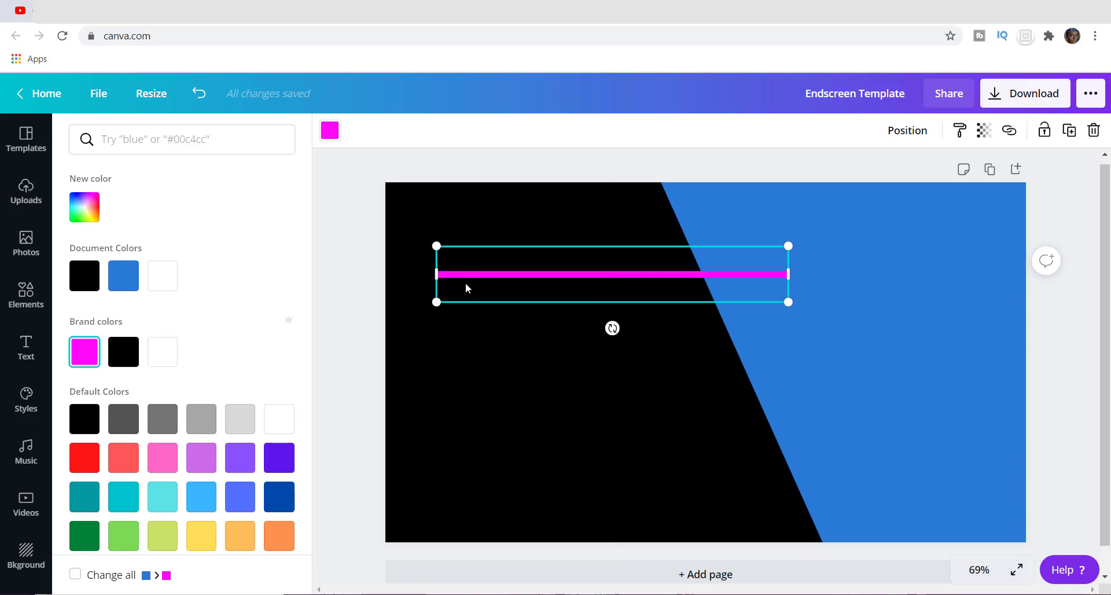
Step: Paste three copies of the magenta line and move one of them down near the page's lower edge
click(471, 337)
key(ctrl+v)
key(ctrl+v)
key(ctrl+v)
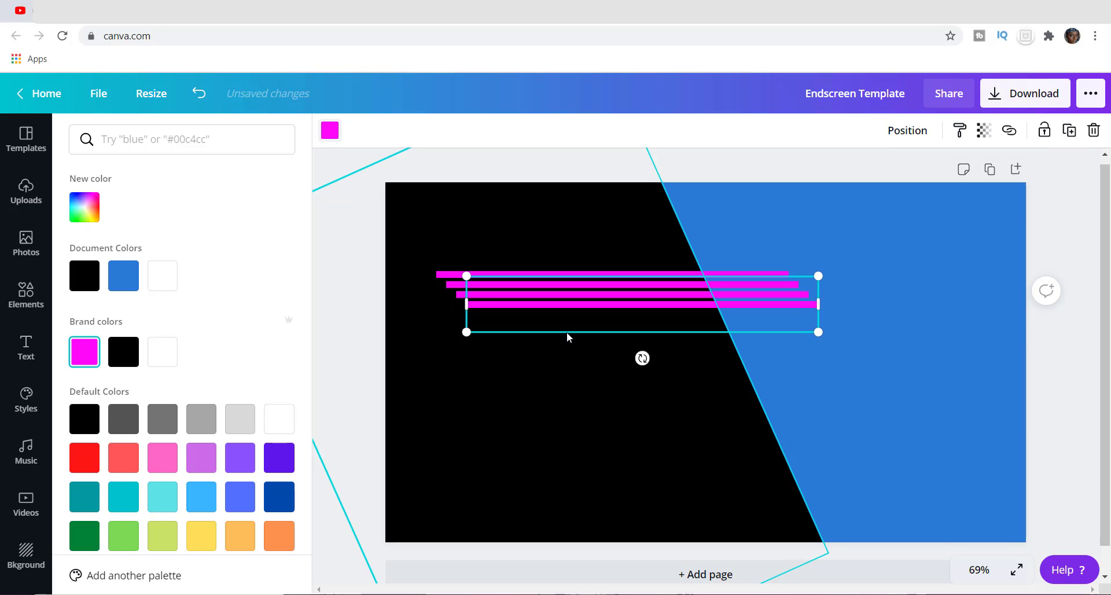
drag(620, 324, 618, 507)
Step: Shorten another magenta copy, rotate it to vertical and place it over the blue area near the page's right edge
click(632, 294)
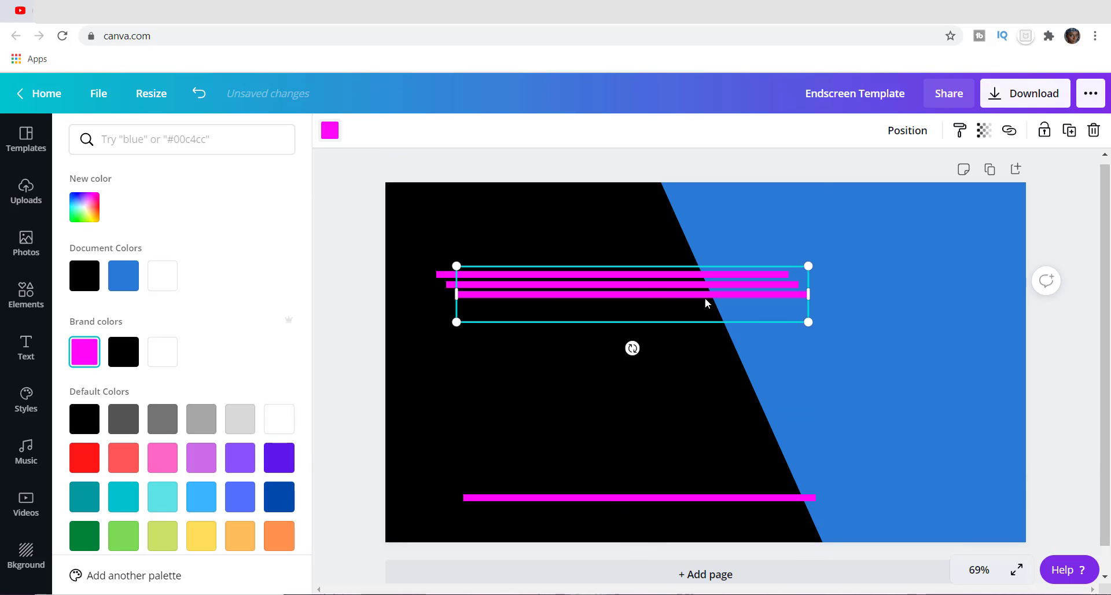
drag(813, 296, 746, 296)
drag(600, 348, 546, 294)
drag(618, 342, 955, 398)
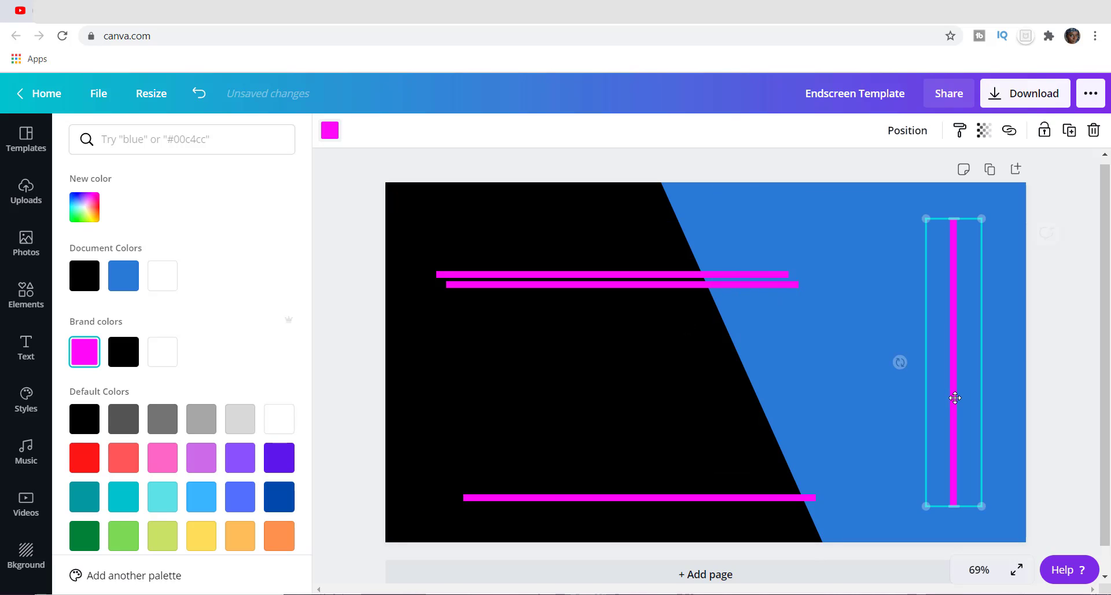
Step: Extend the lower line to the right vertical line, and place another copy near the page's upper edge, stretched to form the frame's top side
click(810, 497)
drag(815, 496, 956, 487)
drag(577, 268, 638, 203)
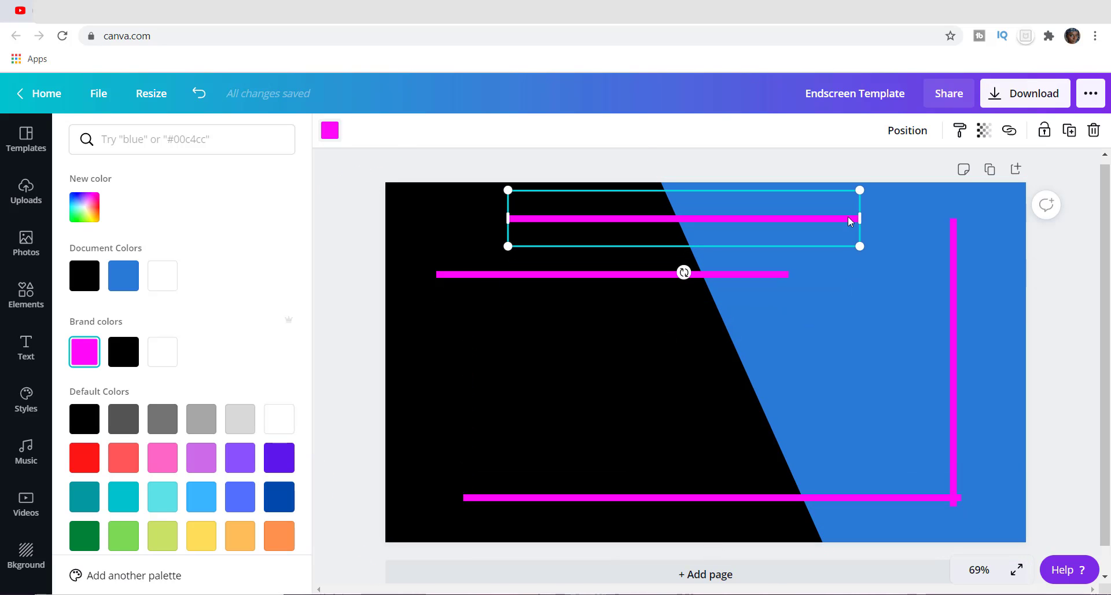
drag(866, 217, 962, 218)
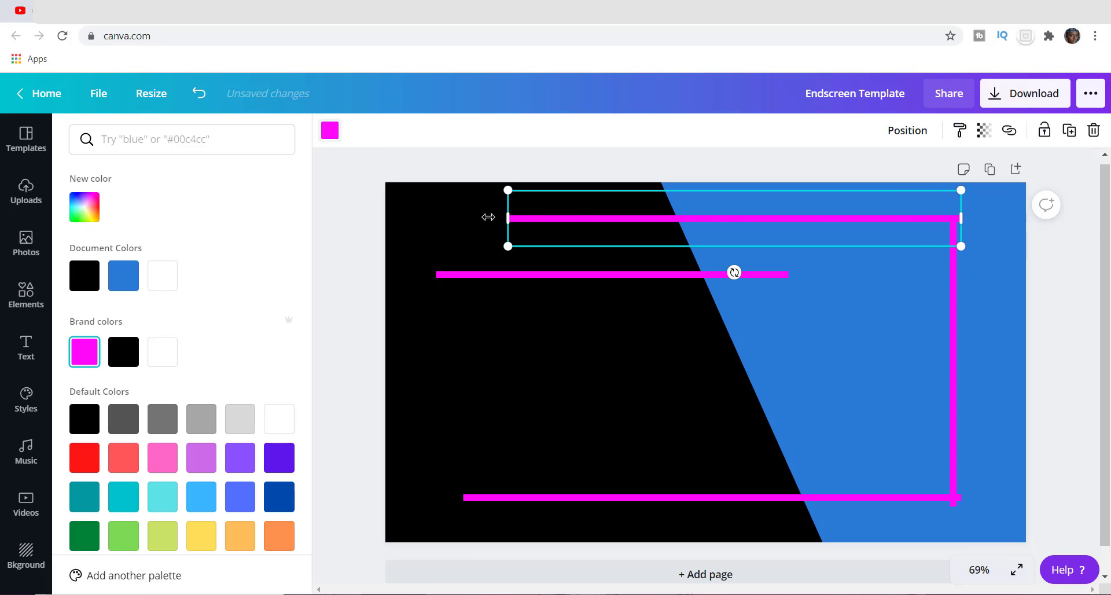
drag(489, 217, 424, 218)
Step: Rotate the remaining magenta line upright as the frame's left side and extend the lower line's left end to meet it
click(469, 286)
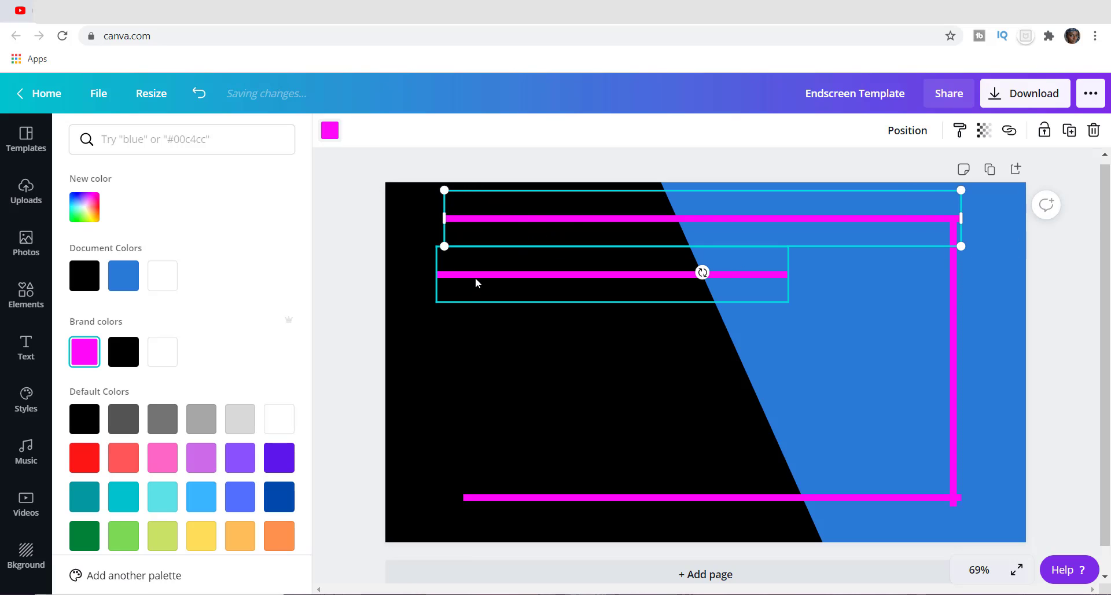
click(475, 277)
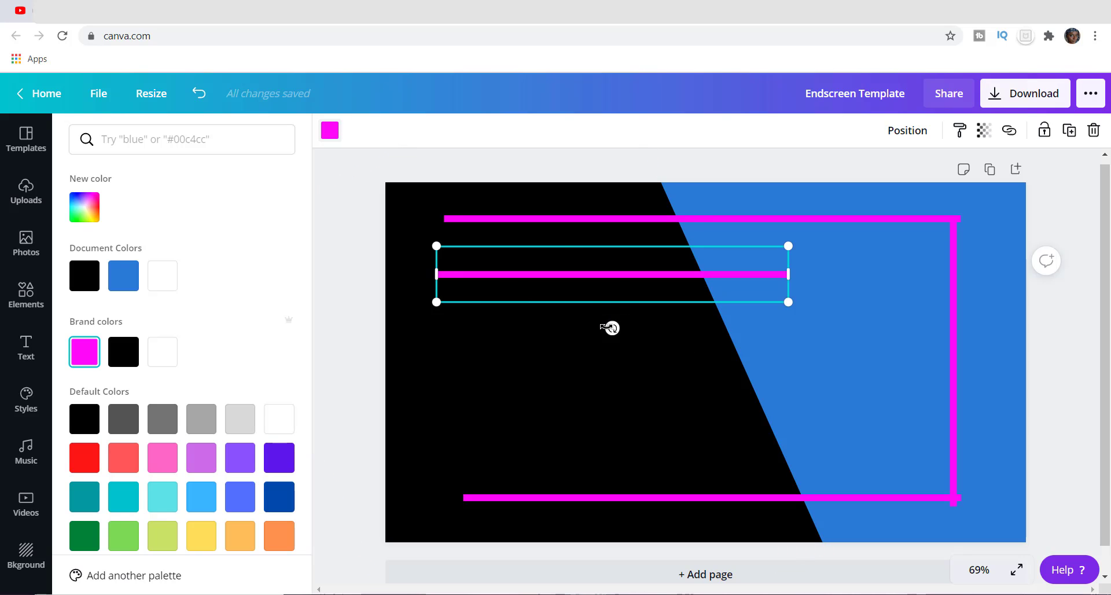
drag(610, 328, 446, 377)
drag(456, 528, 445, 497)
click(472, 495)
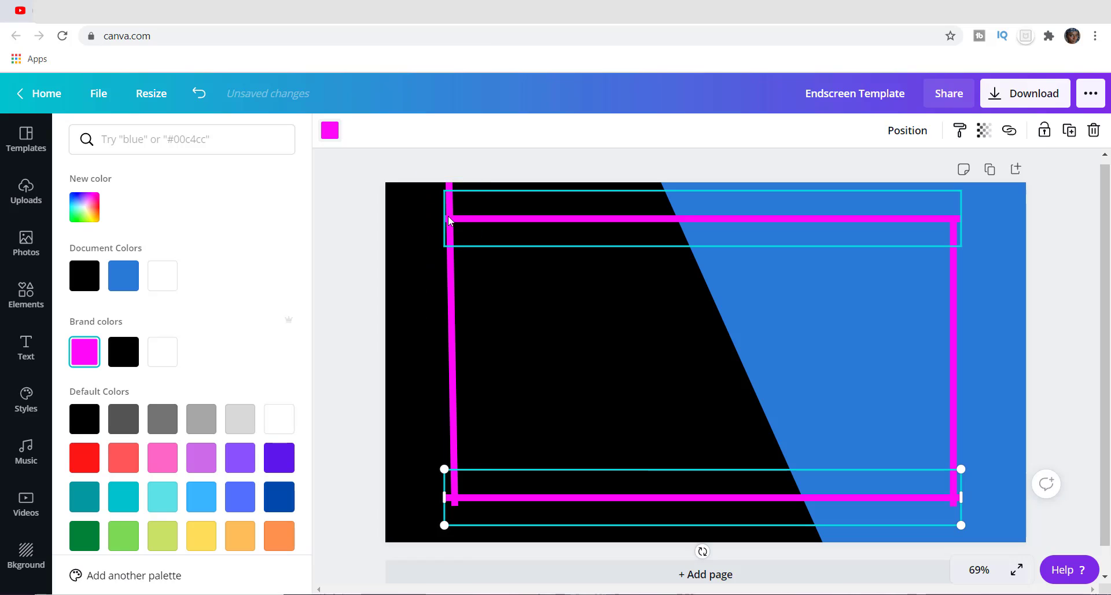
Step: Shorten the left magenta line from its upper end to just above the top line, and straighten it to exactly vertical
click(443, 196)
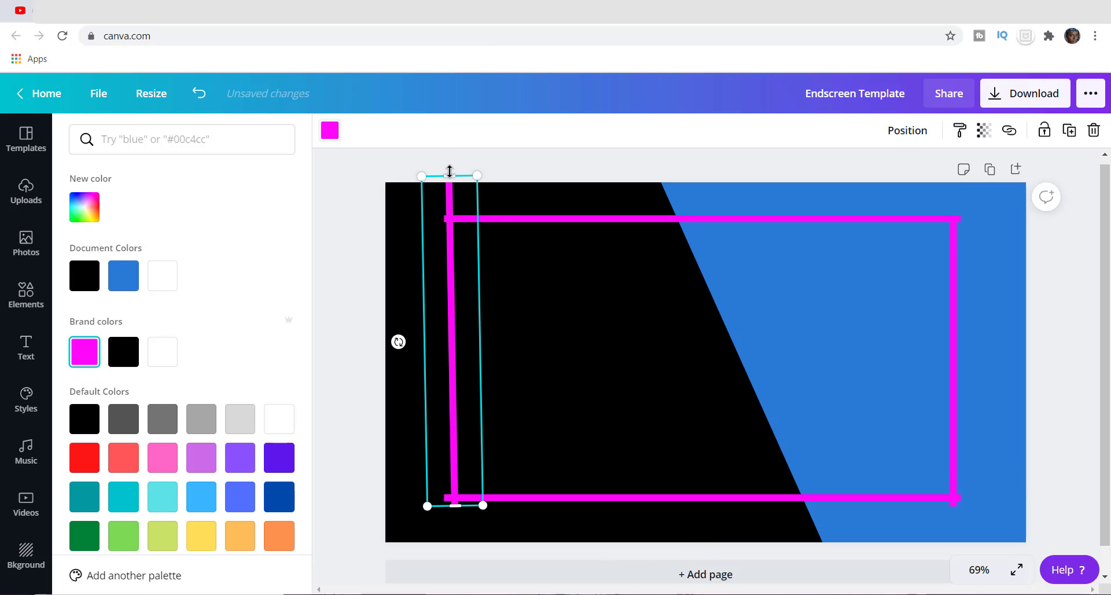
drag(450, 176, 450, 203)
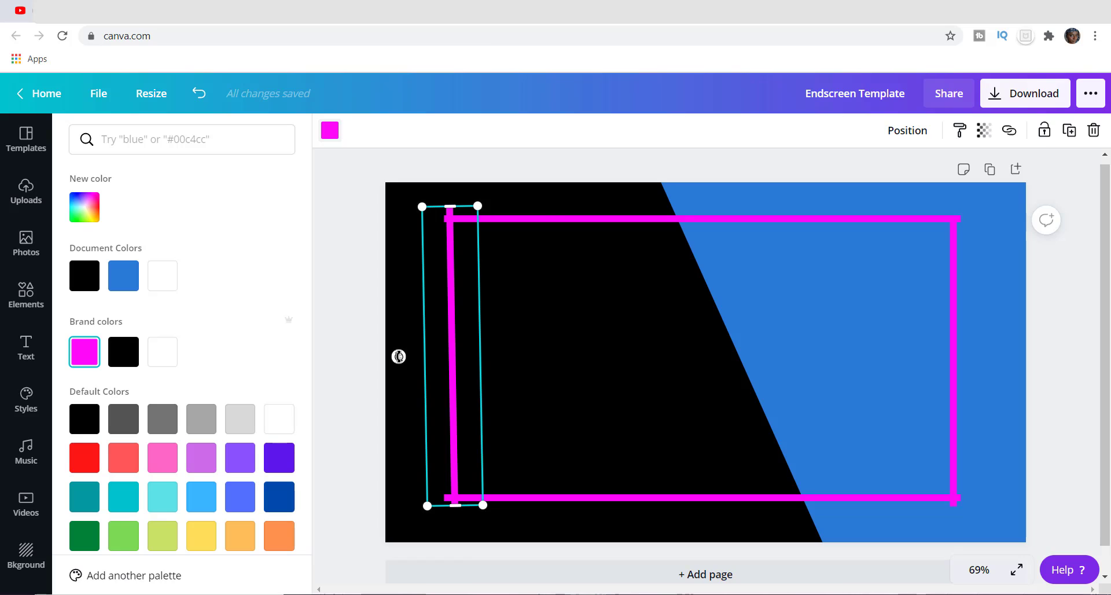
drag(399, 356, 398, 358)
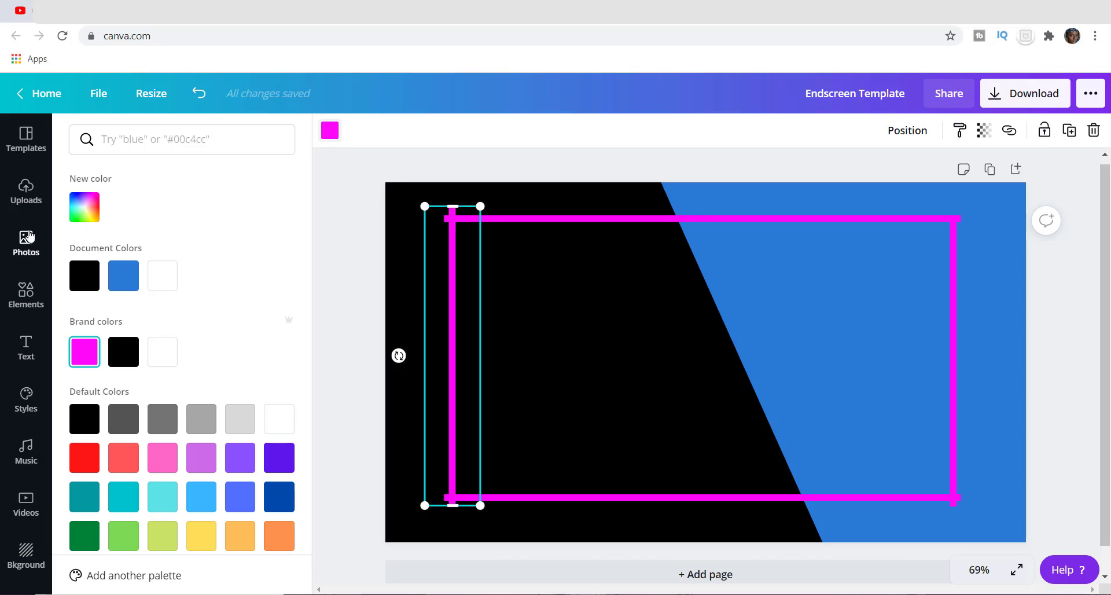
Step: Insert the uploaded end screen layout image showing two video placeholders and a circle
click(26, 209)
click(26, 200)
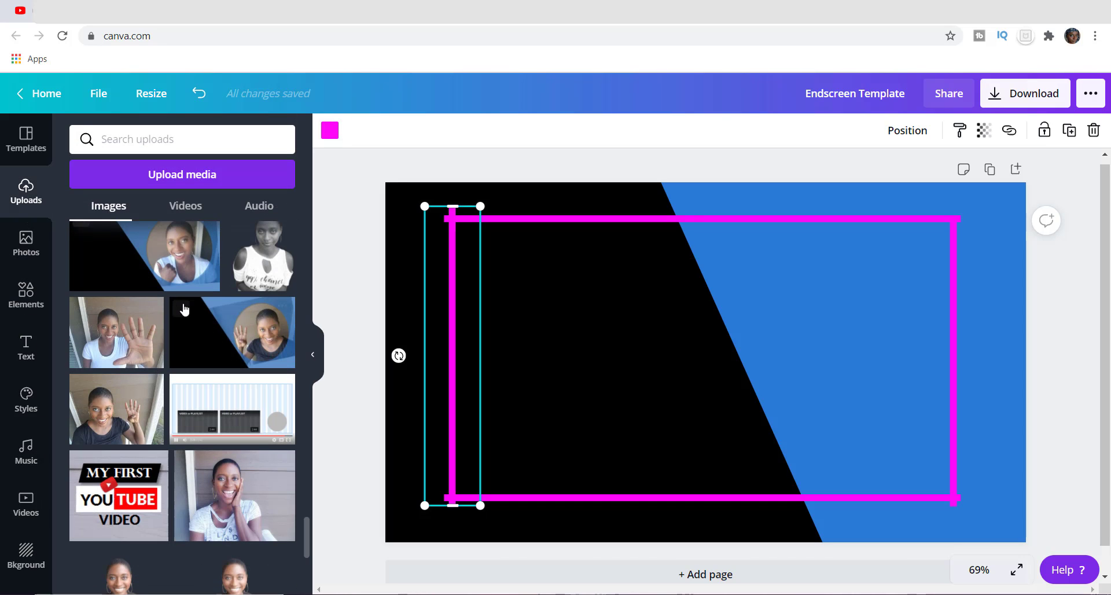
click(226, 418)
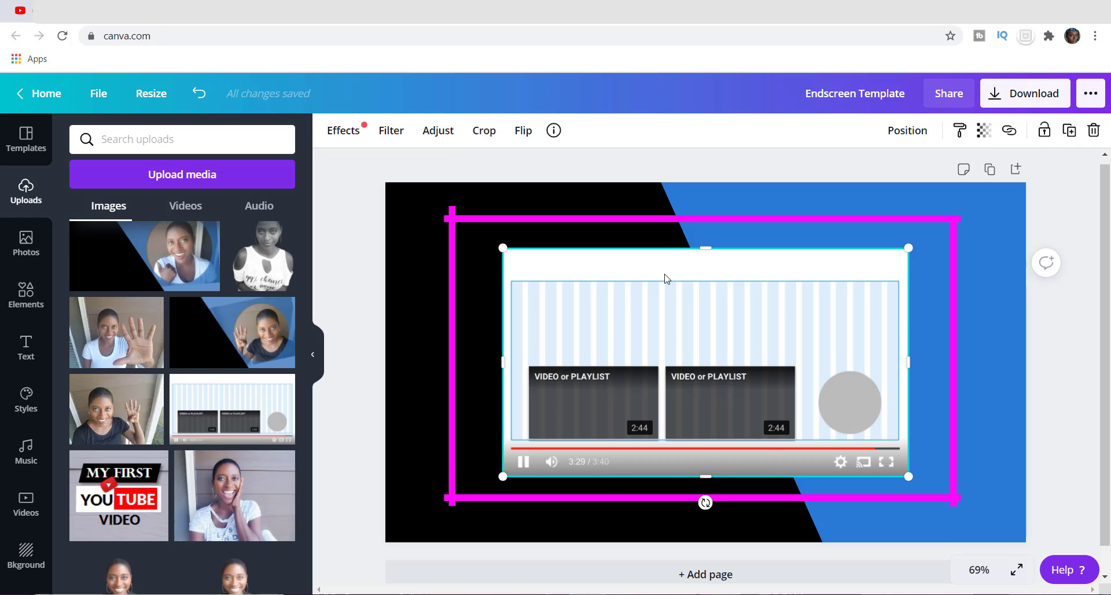
Step: Align the end screen layout image with the page's upper-left corner and enlarge it to cover nearly the whole page
drag(641, 268, 549, 209)
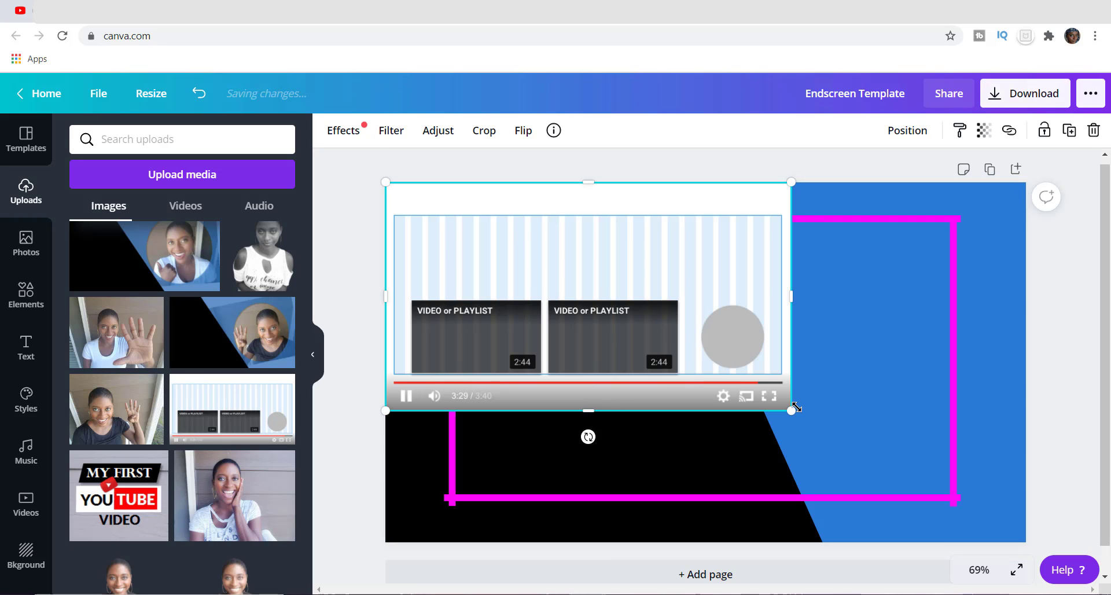
drag(791, 410, 1020, 539)
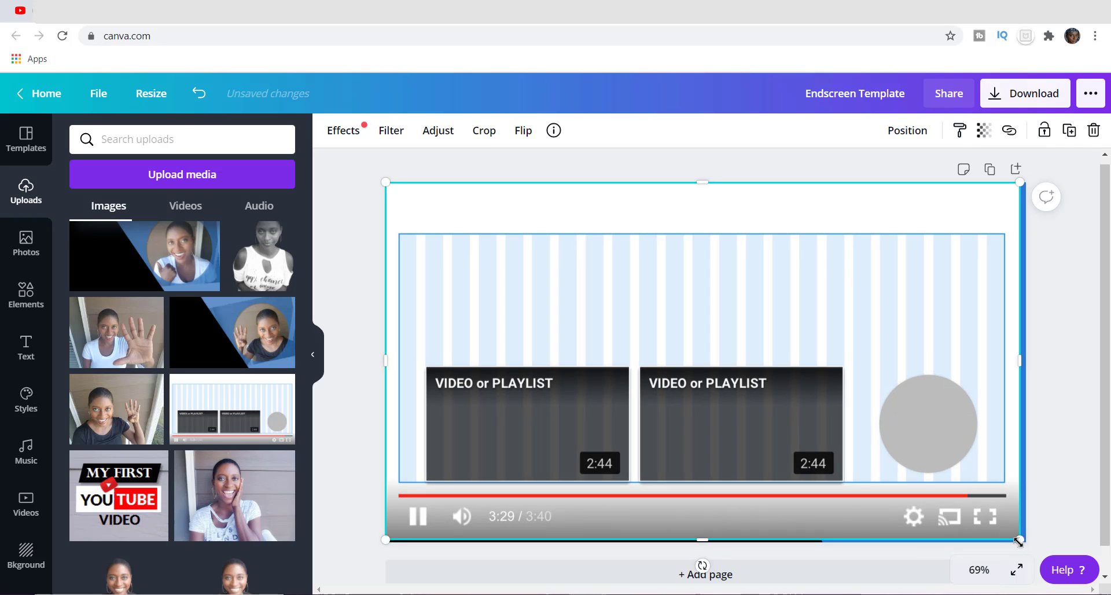
drag(836, 371, 833, 367)
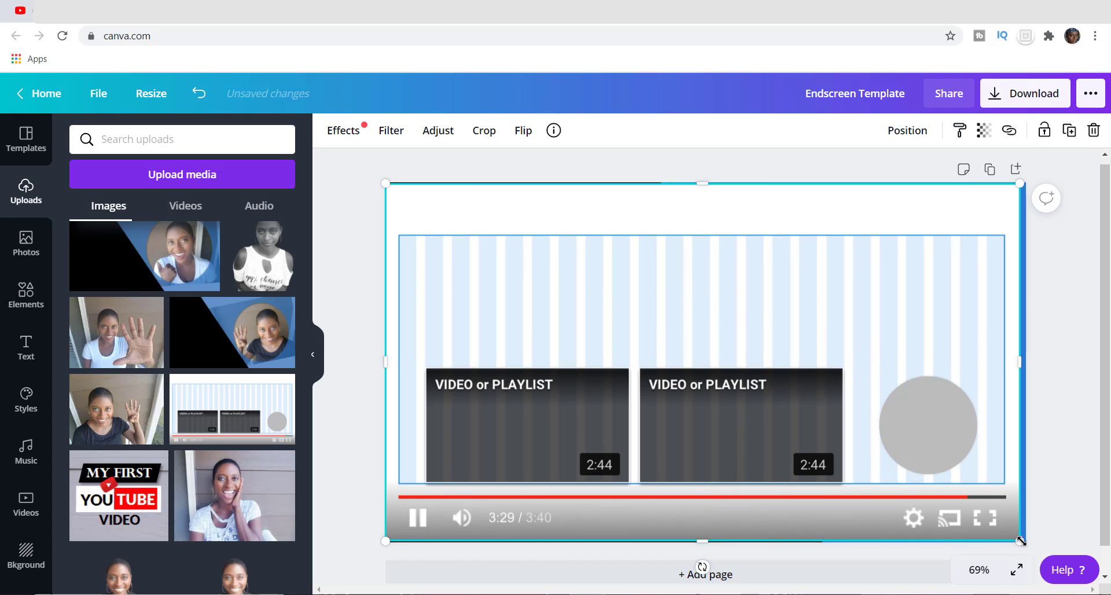
drag(1020, 540, 1023, 545)
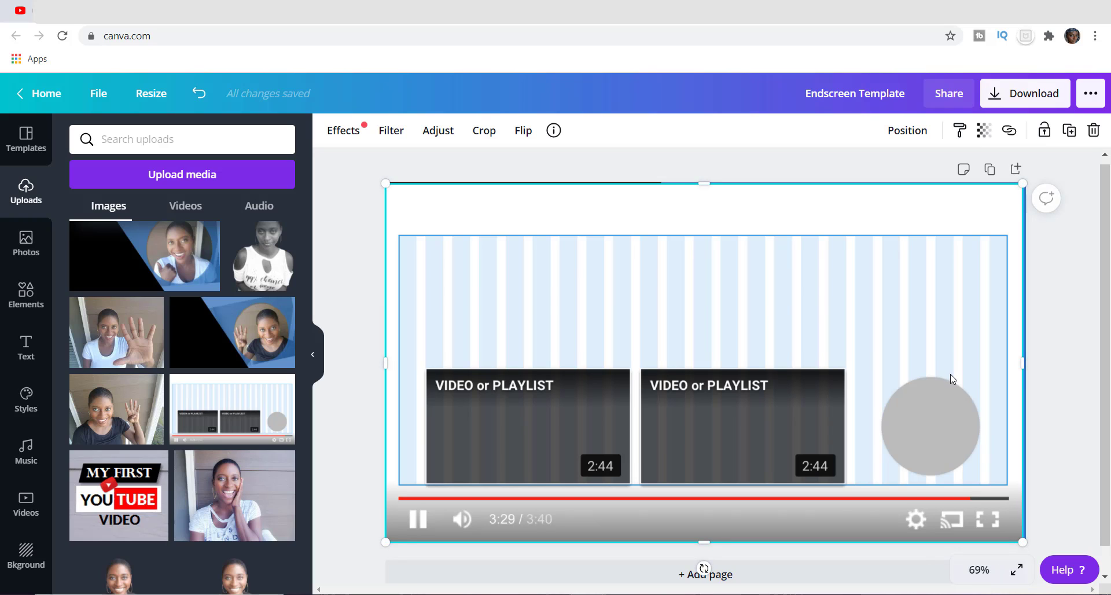
mouse_move(948, 375)
mouse_down()
mouse_move(957, 371)
mouse_move(948, 375)
mouse_up()
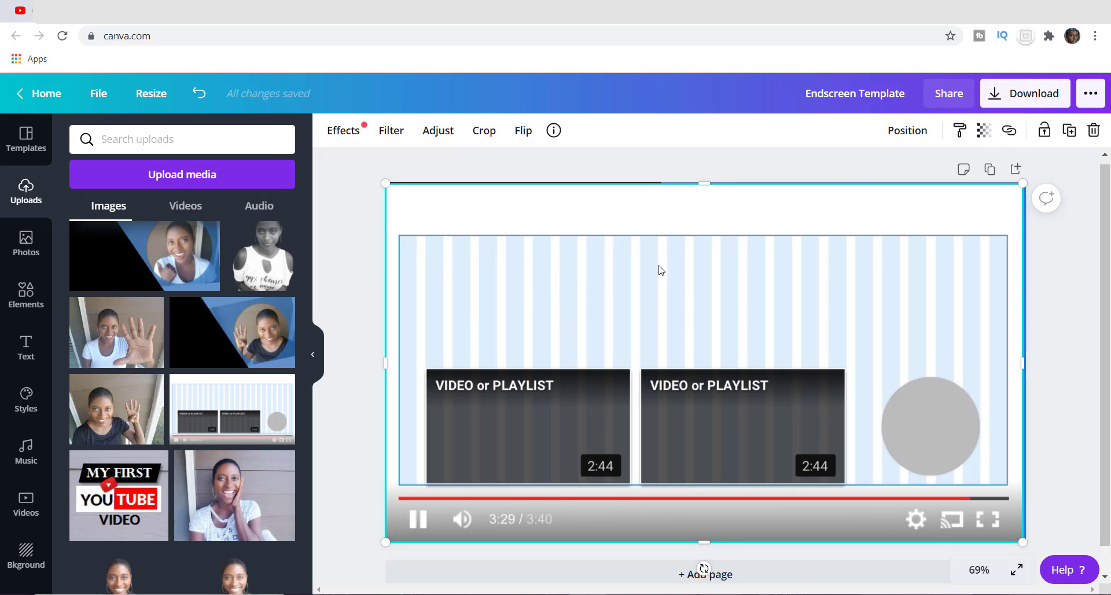
Step: Set the layout image's transparency to 66 and crop its upper edge to just below the top magenta line
click(983, 134)
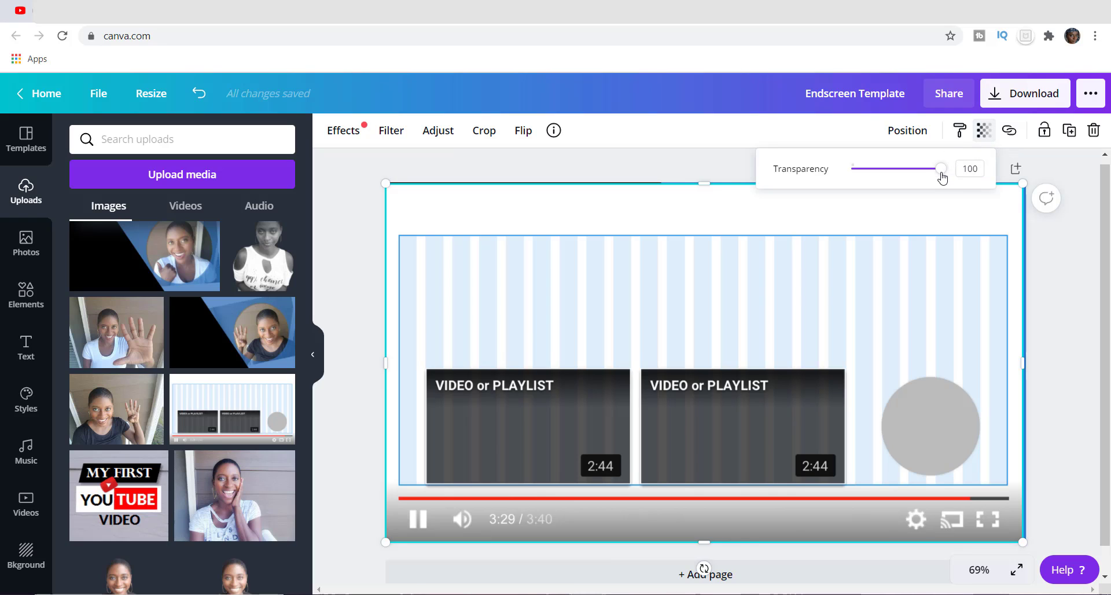
drag(942, 176, 912, 172)
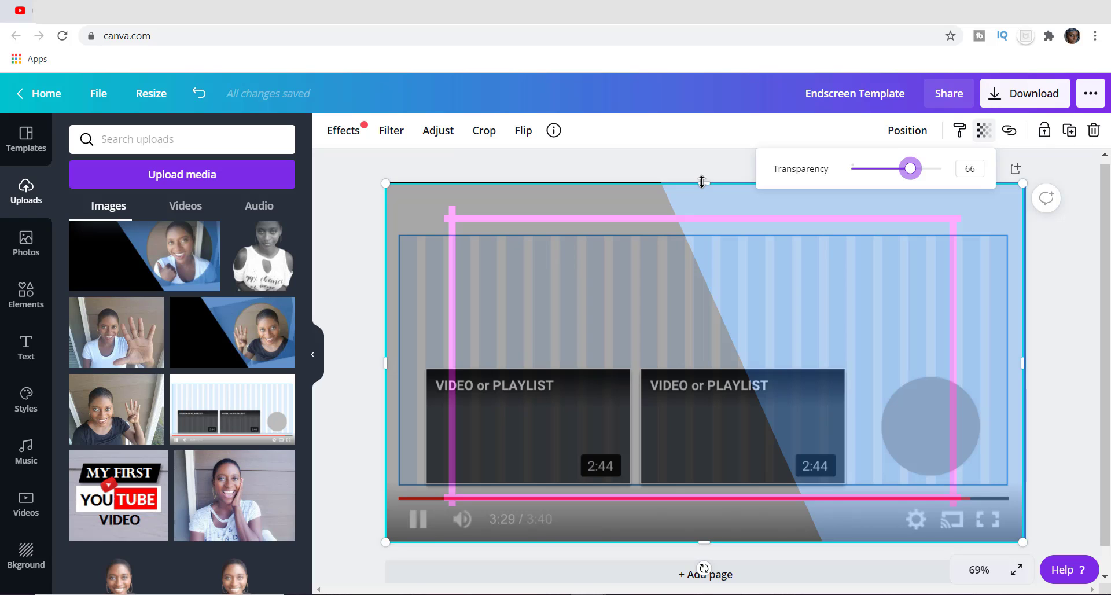
drag(702, 182, 709, 228)
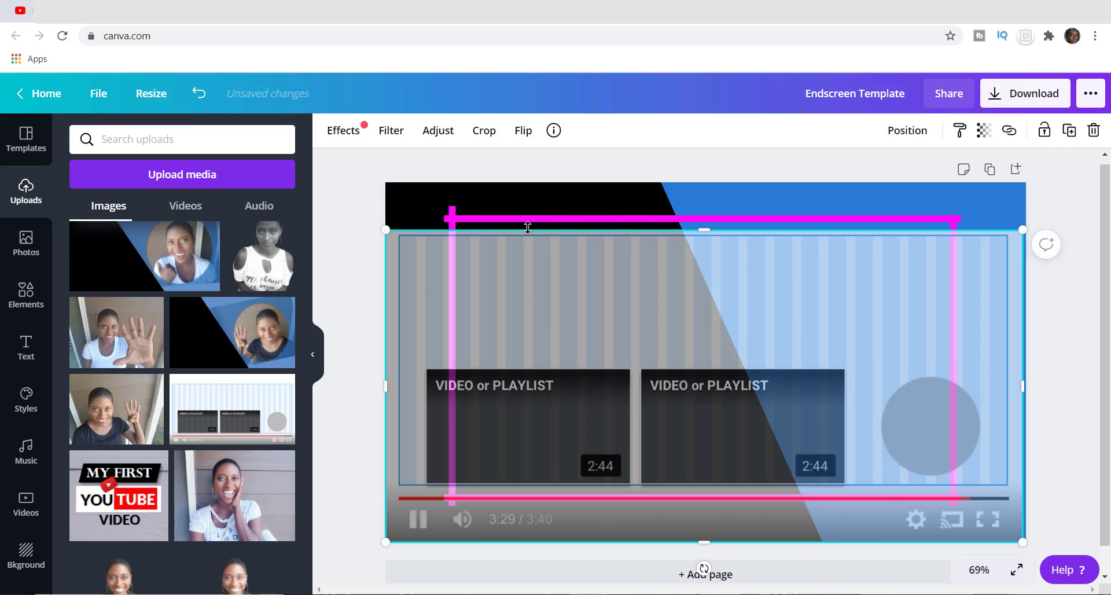
Step: Extend the top magenta line at both ends to match the width of the layout image's blue-outlined area
click(448, 218)
drag(446, 215, 400, 213)
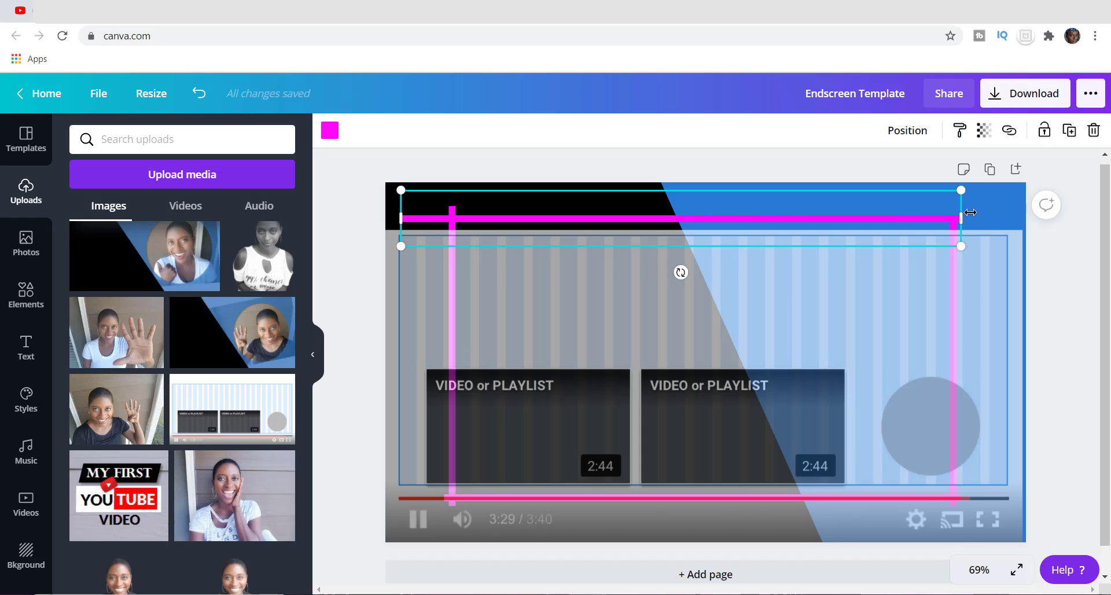
drag(961, 218, 1014, 222)
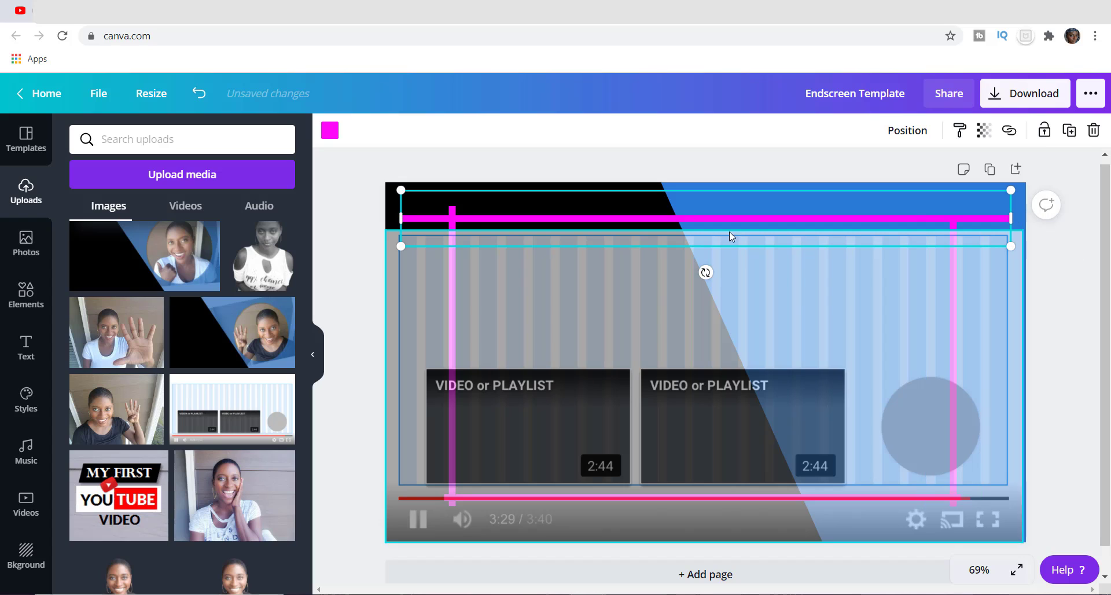
Step: Crop the layout image's upper edge further down, to about midway between the top magenta line and the video placeholders
click(625, 270)
drag(703, 234, 703, 246)
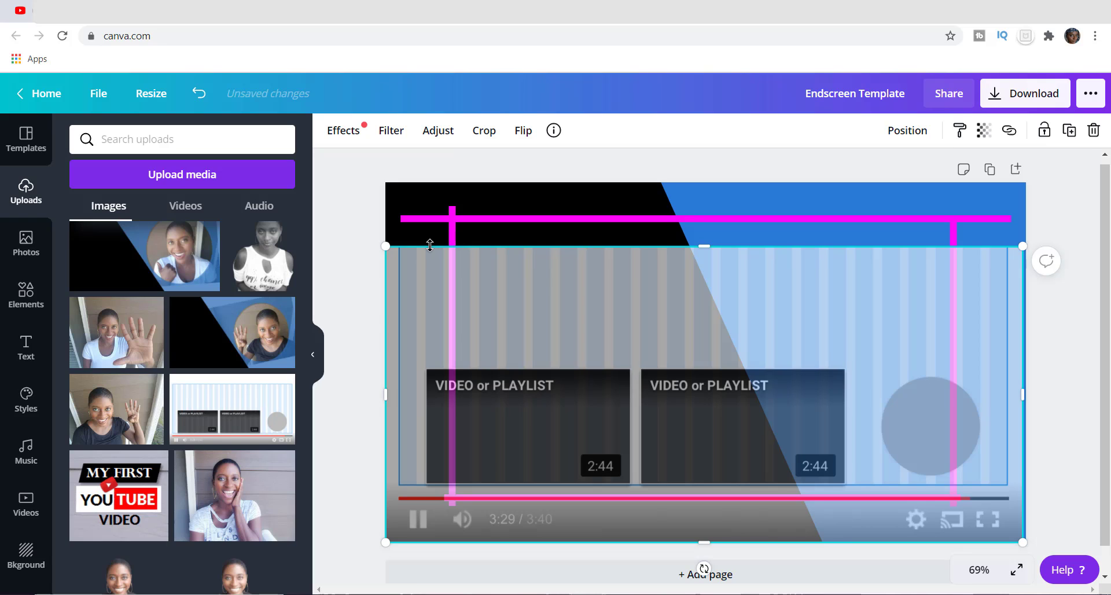
click(429, 209)
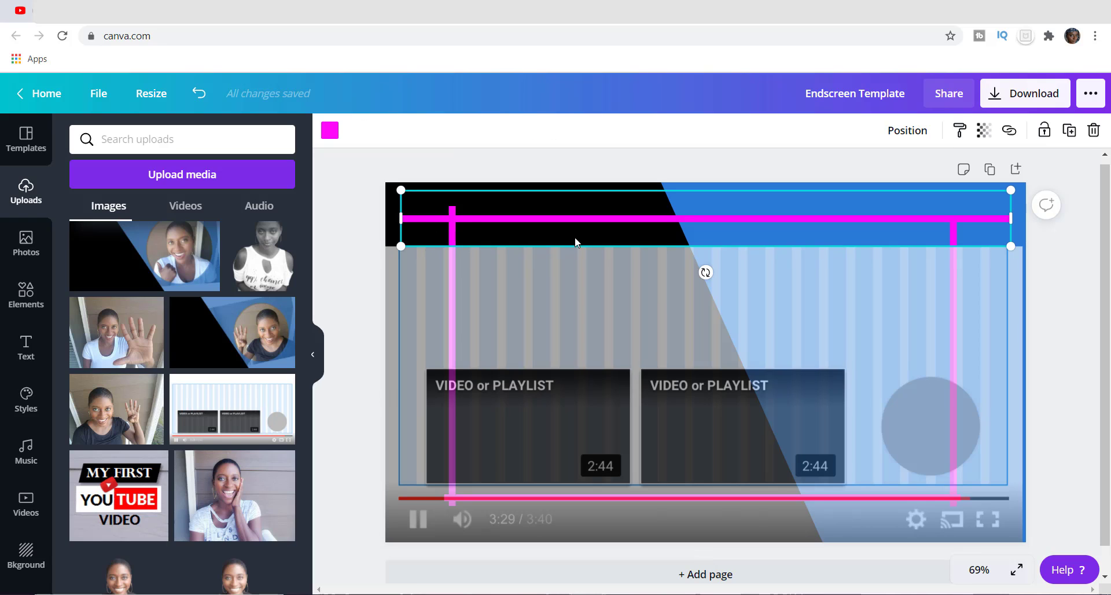
click(694, 255)
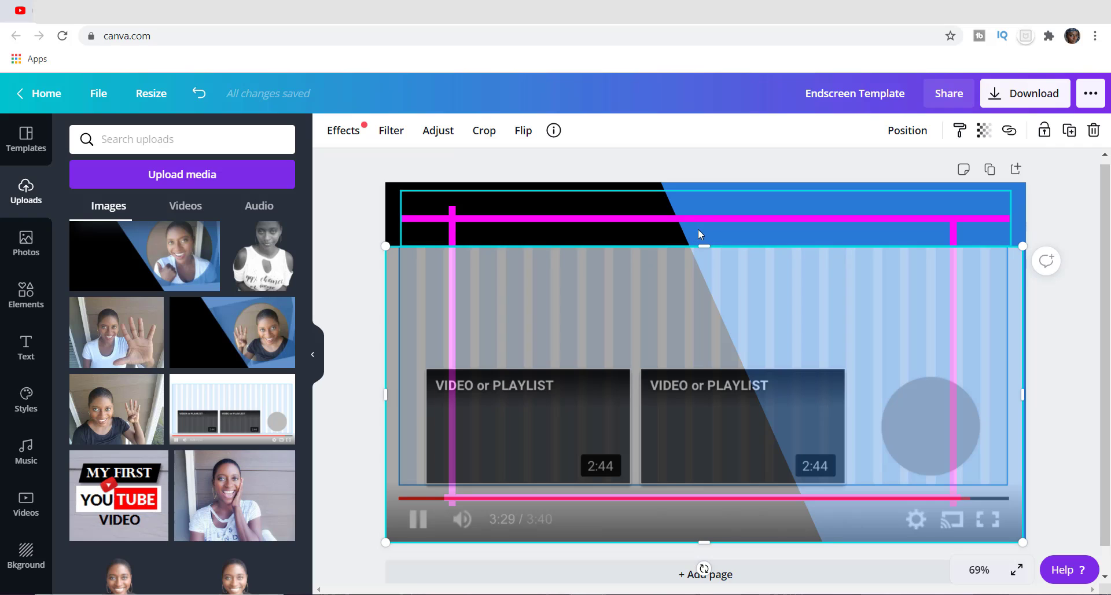
drag(706, 242, 707, 282)
Step: Move the left and right vertical magenta lines outward to the side edges of the layout image's blue-outlined area
click(444, 266)
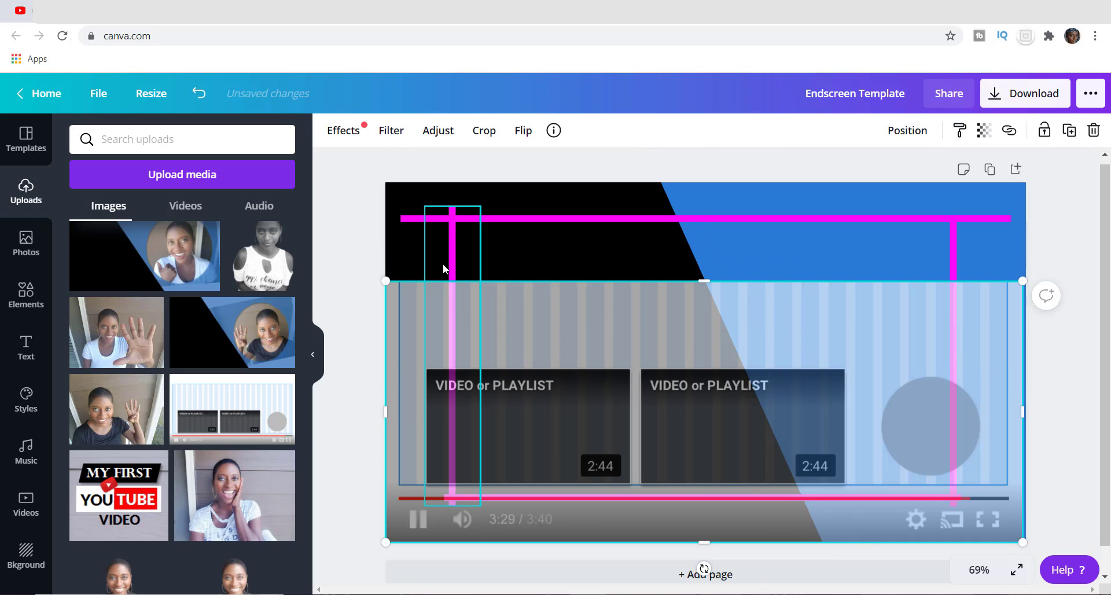
drag(452, 273, 400, 268)
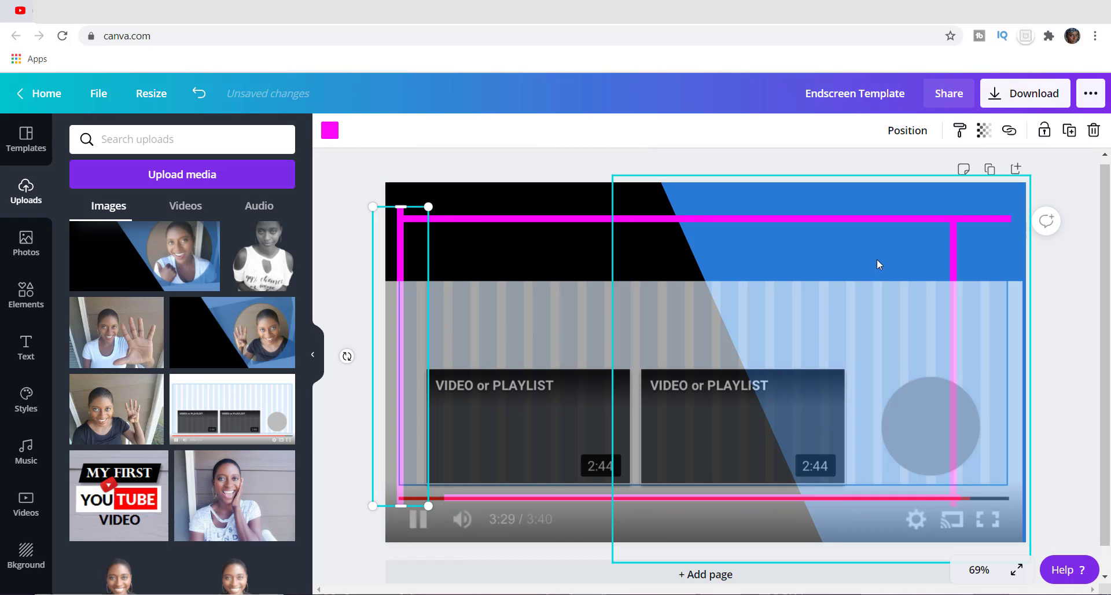
drag(950, 270, 999, 266)
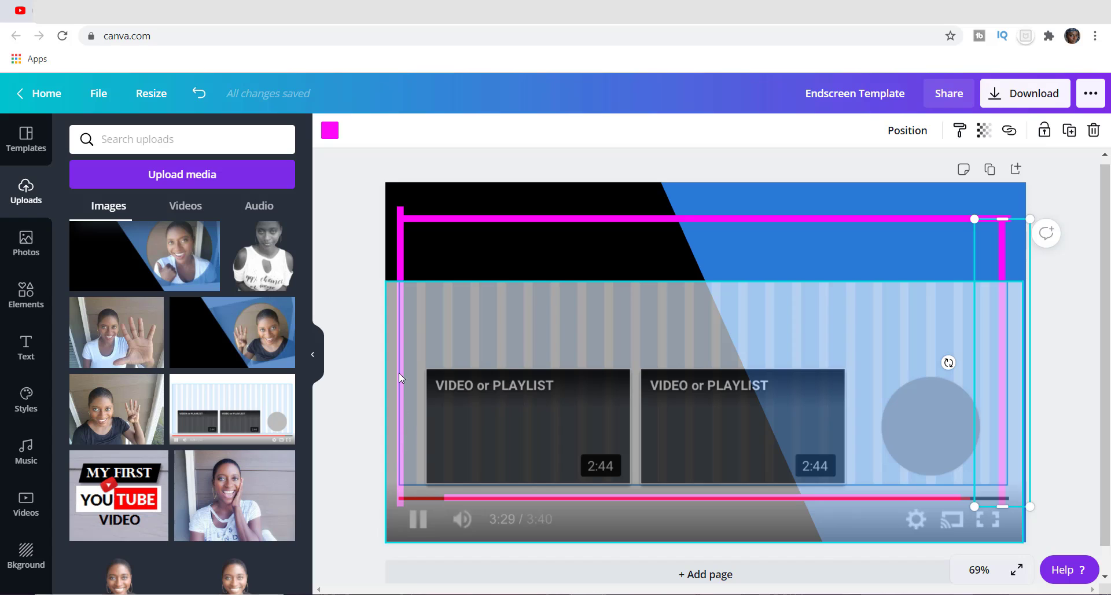
click(694, 328)
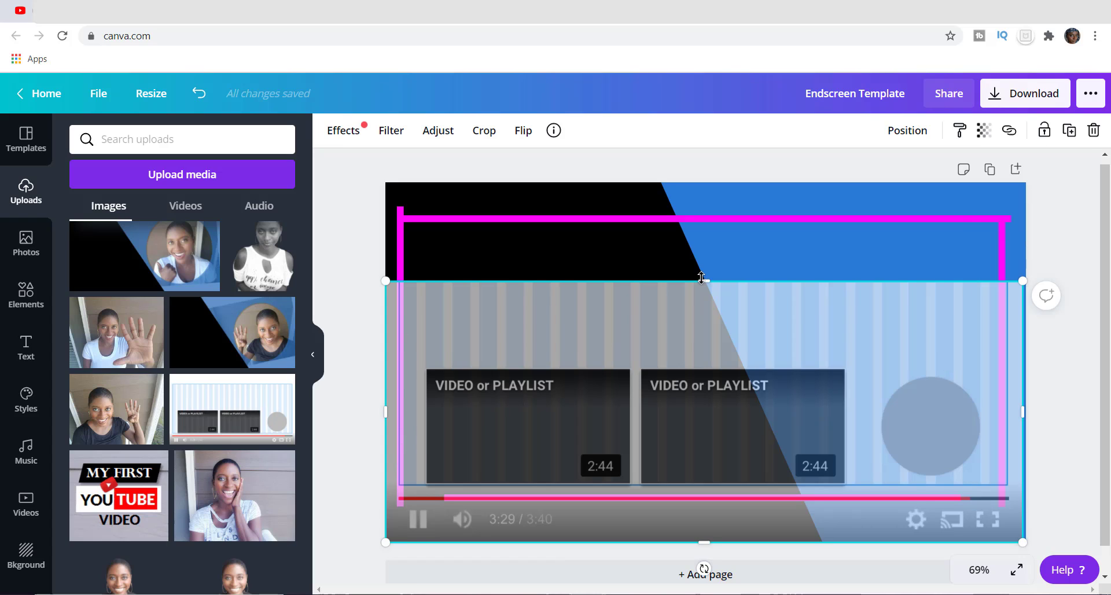
Step: Restore the layout image's cropped upper part and move the top magenta line down onto the upper edge of its blue-outlined area
drag(704, 281, 696, 182)
click(703, 218)
click(705, 269)
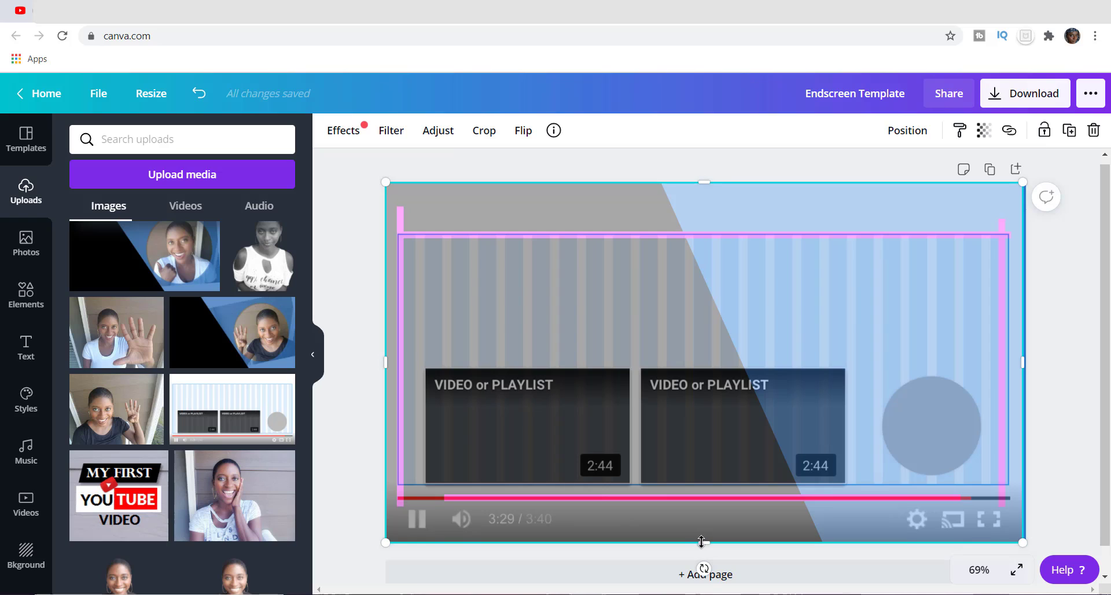
Step: Crop the layout image's lower edge above the bottom magenta line and extend that line at both ends to meet the vertical lines
drag(701, 542, 693, 484)
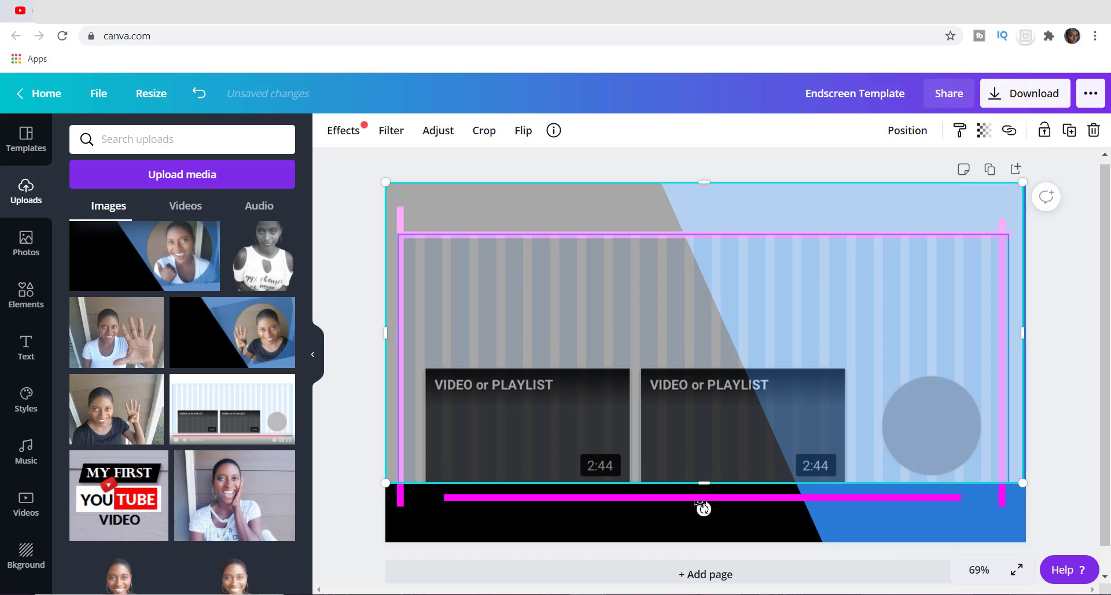
click(520, 497)
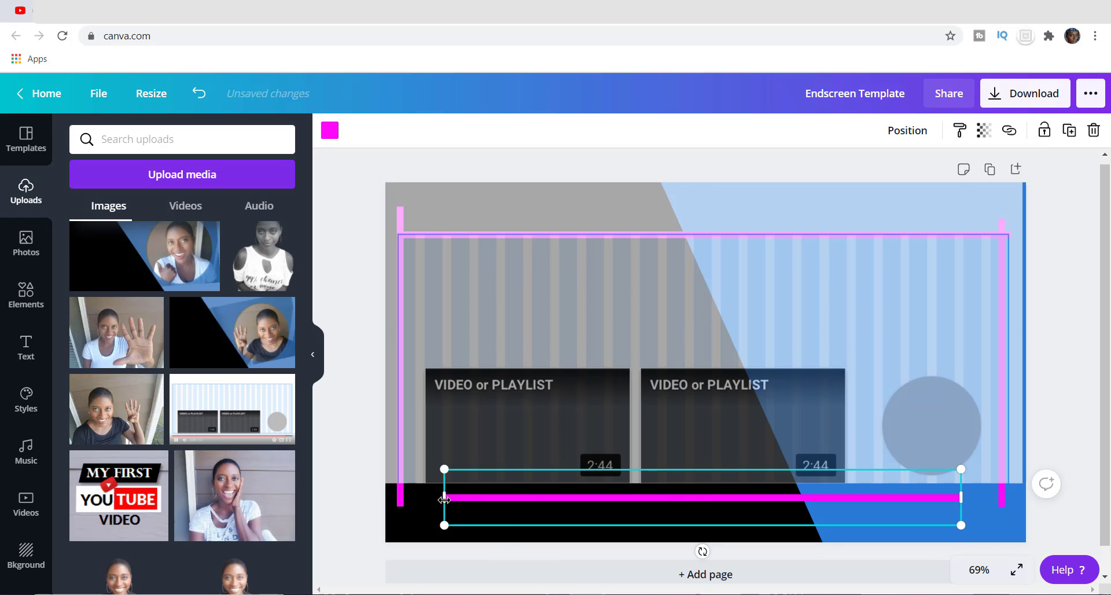
drag(444, 497, 401, 503)
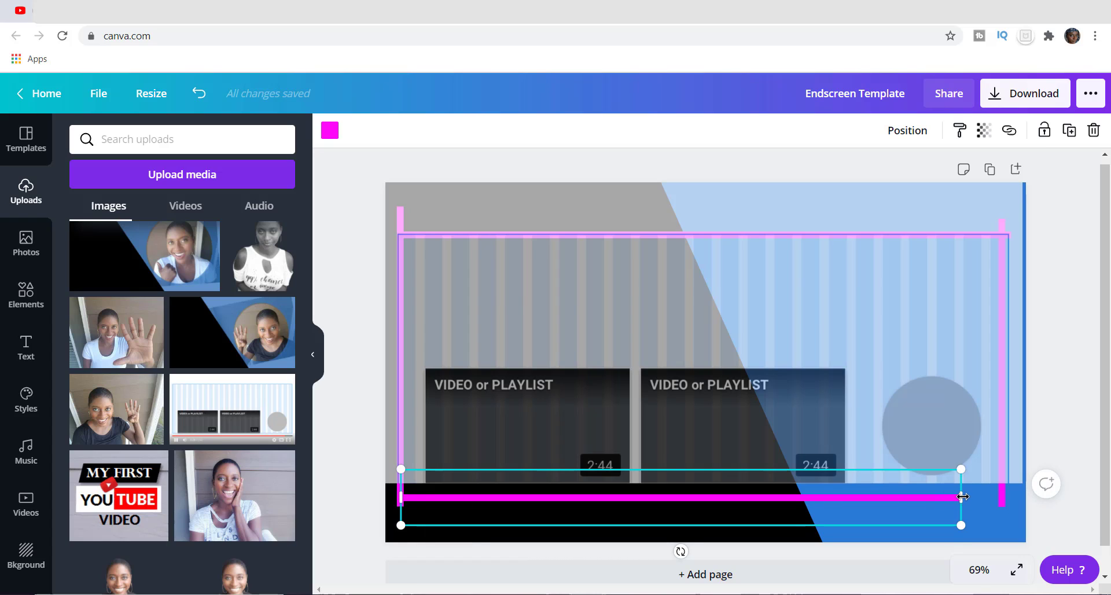
drag(963, 497, 1002, 497)
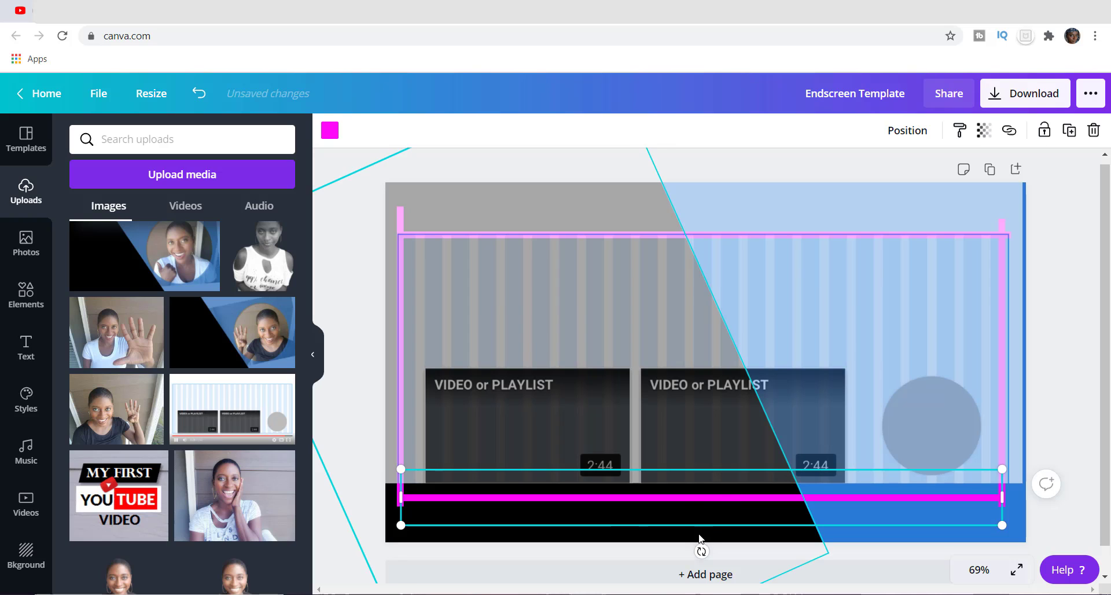
Step: Move the bottom magenta line up to the lower edge of the layout's blue-outlined area and delete the layout image
click(680, 475)
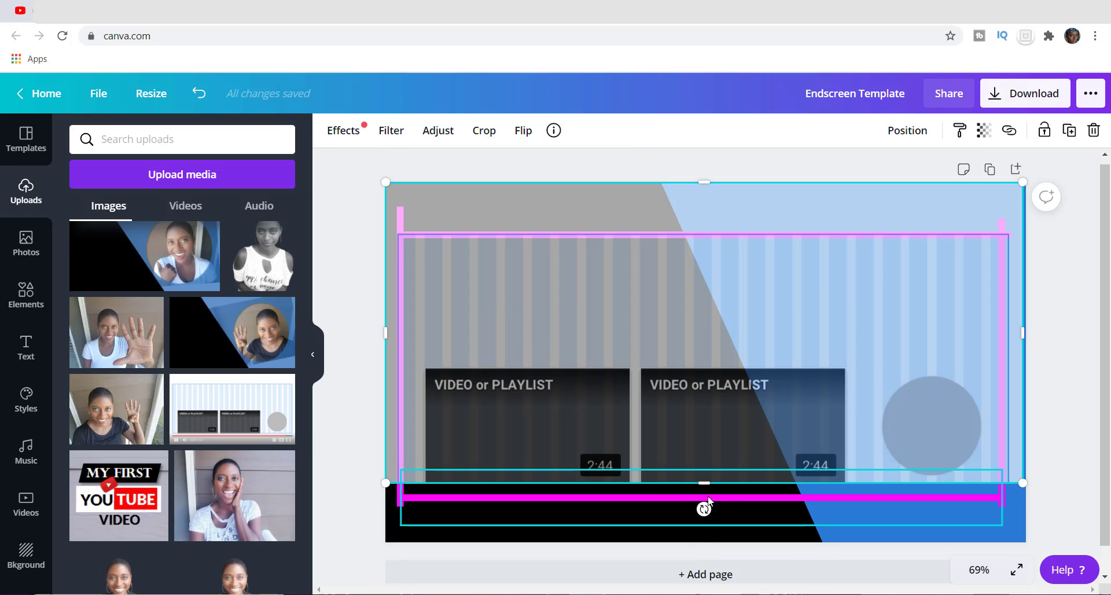
click(708, 498)
drag(707, 496, 709, 542)
click(696, 401)
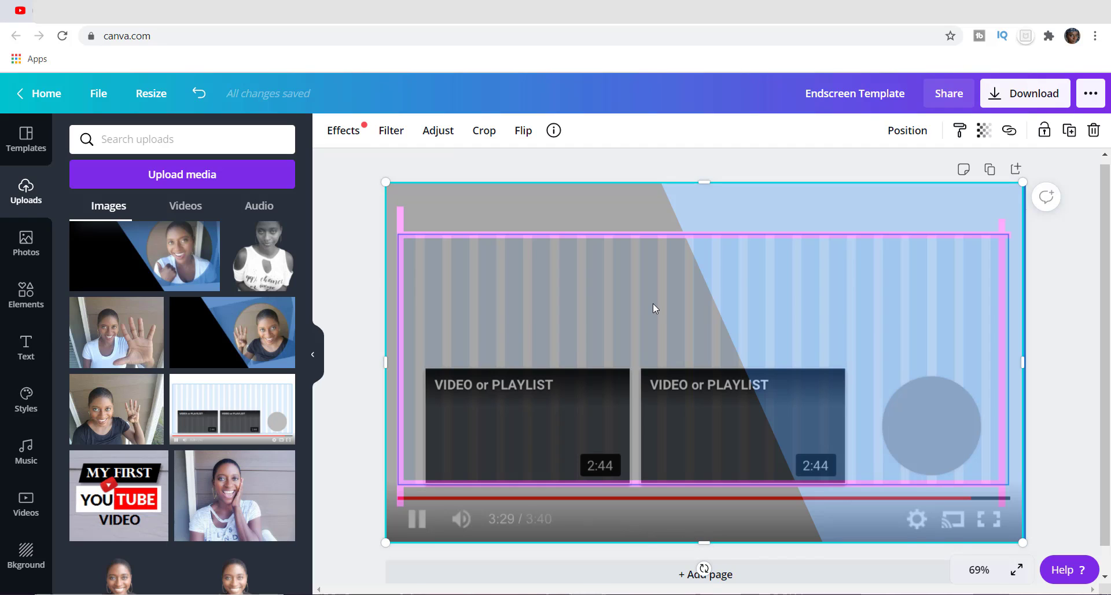
key(Delete)
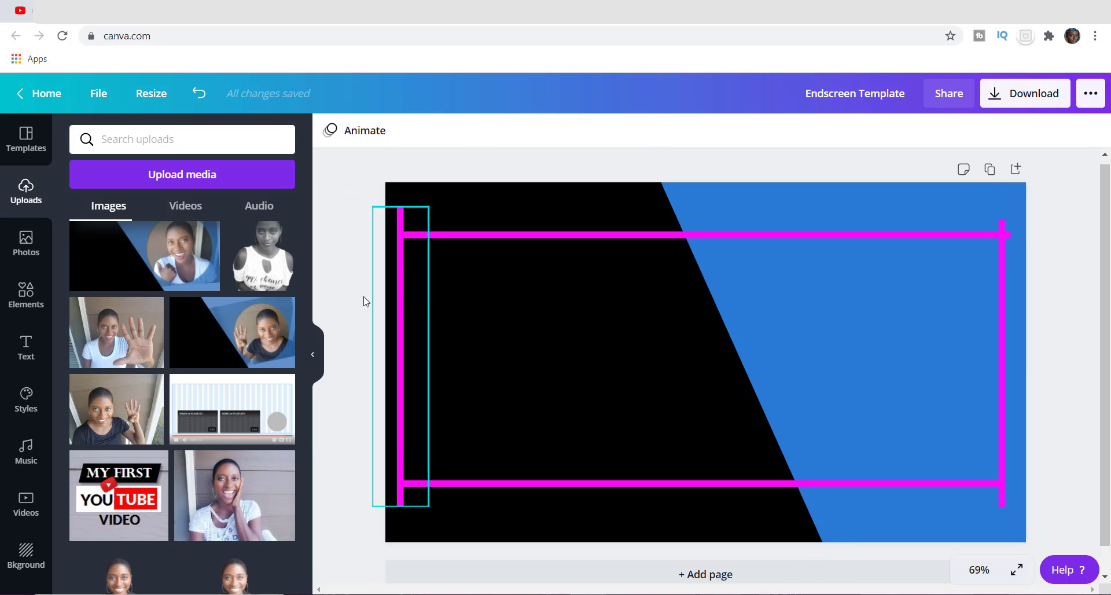
Step: Add a magenta circle, shrink it to about a third of its size and place it in the blue area's lower part near the diagonal
click(25, 297)
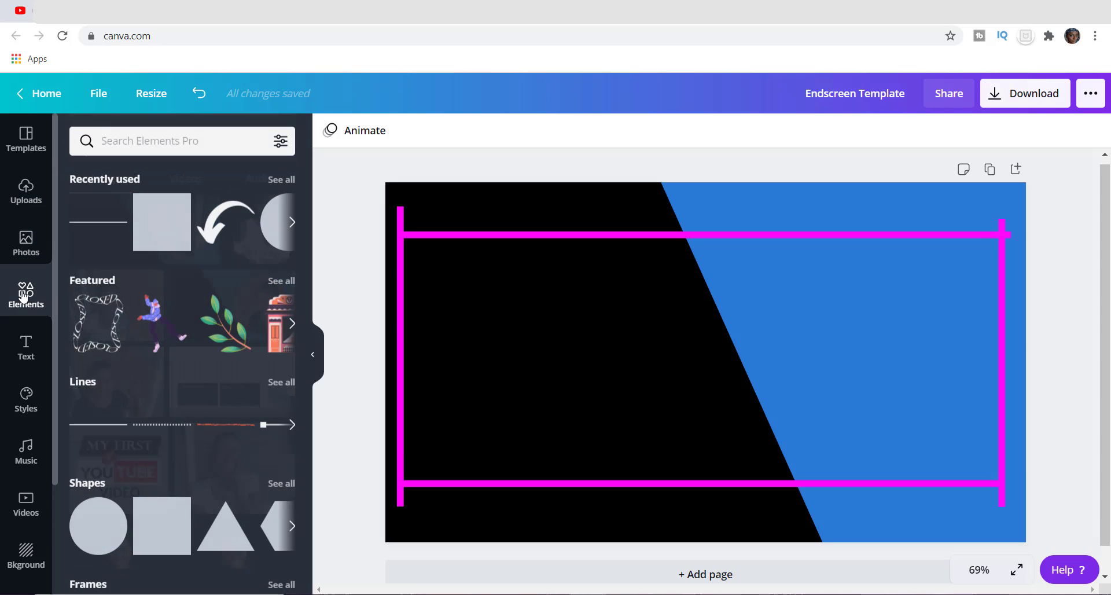
click(103, 526)
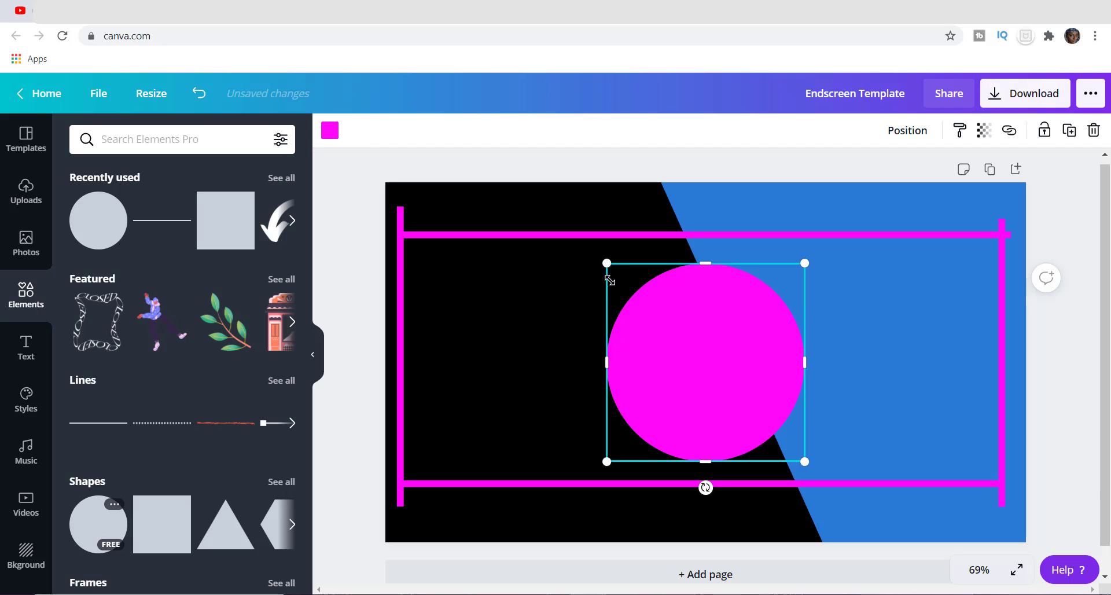
drag(611, 280, 844, 421)
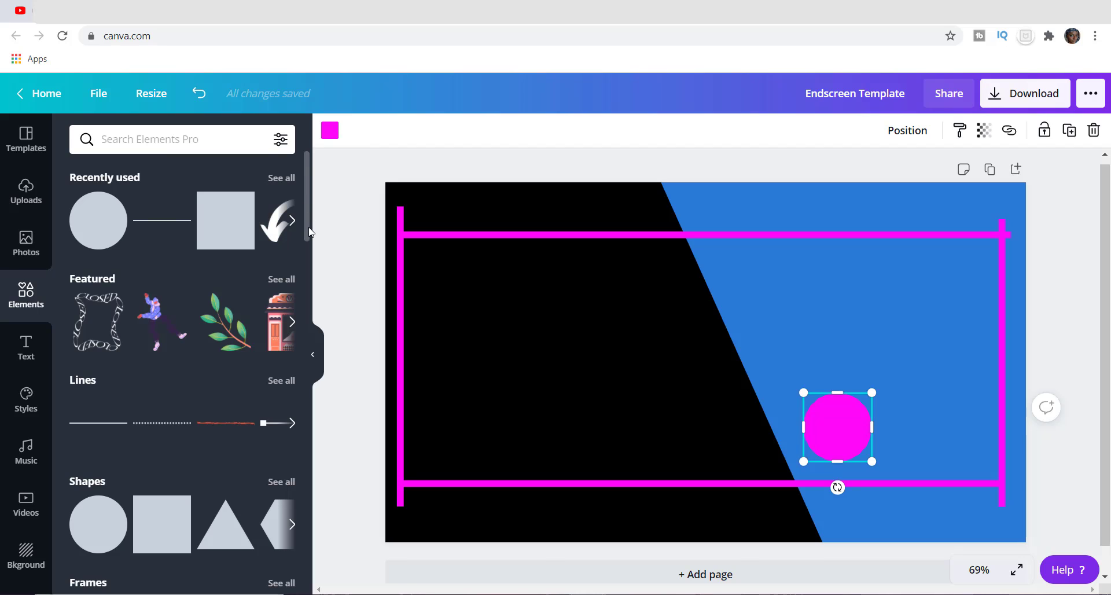
Step: Browse the element categories and the full Shapes collection for another graphic to add
scroll(310, 255, down, 1)
scroll(310, 255, down, 7)
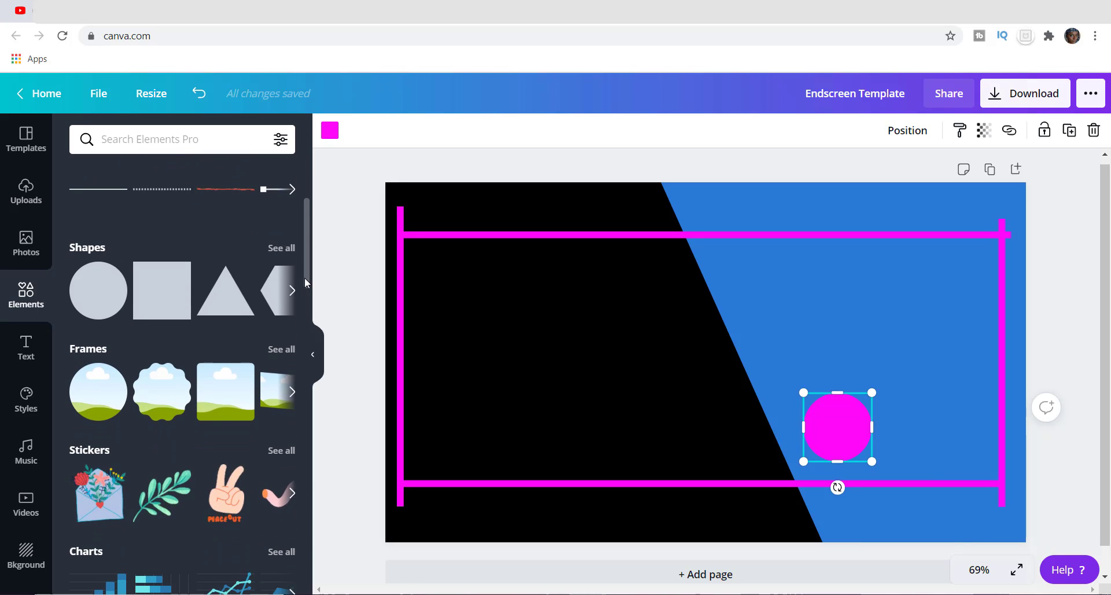
drag(301, 324, 301, 207)
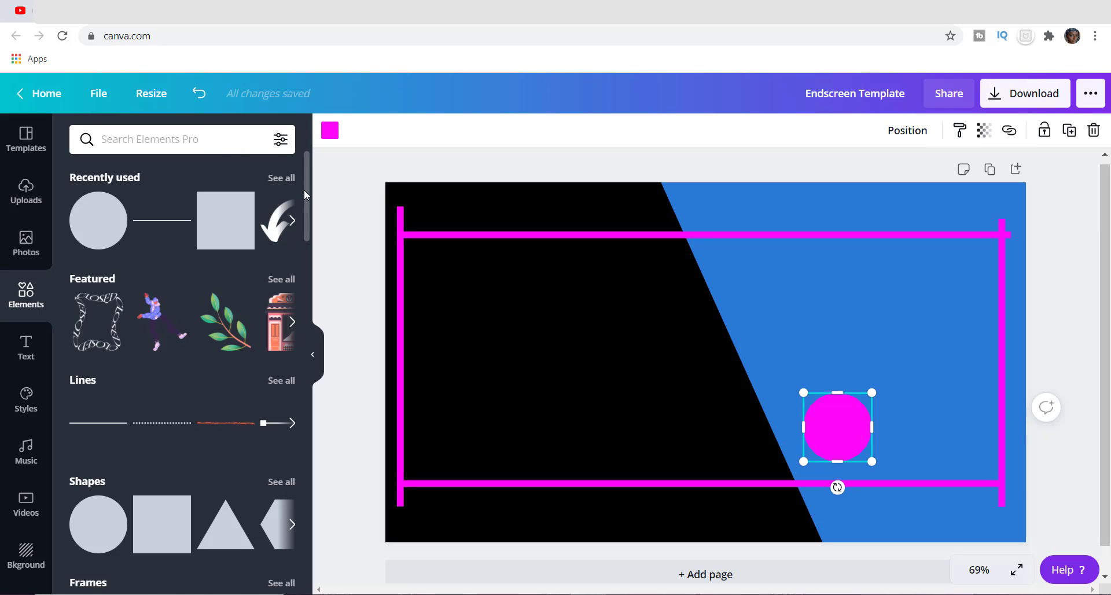
drag(305, 194, 310, 231)
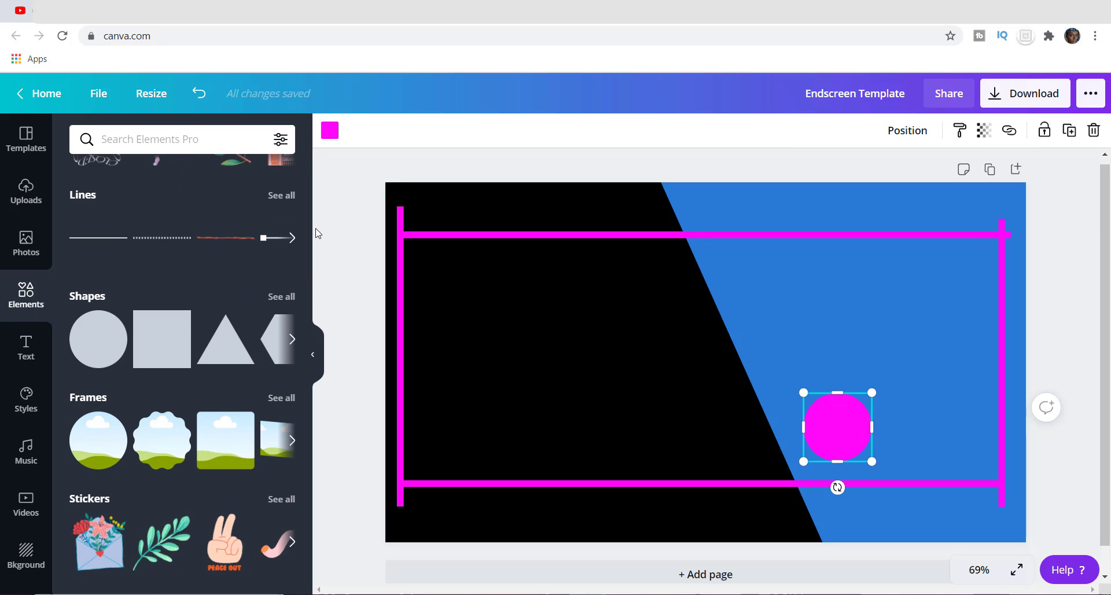
click(88, 300)
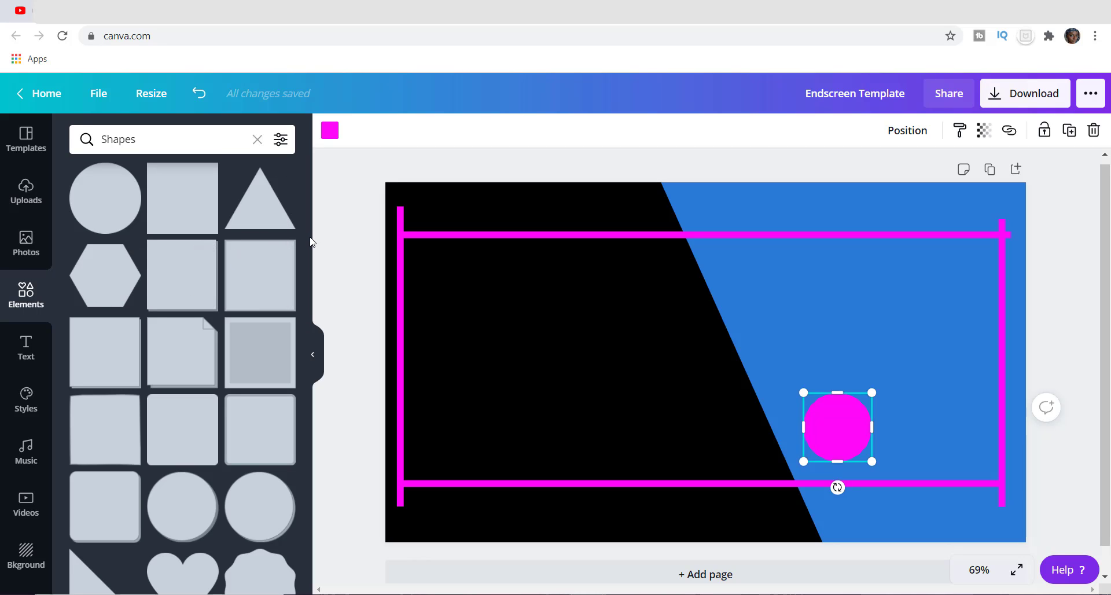
drag(306, 203, 306, 588)
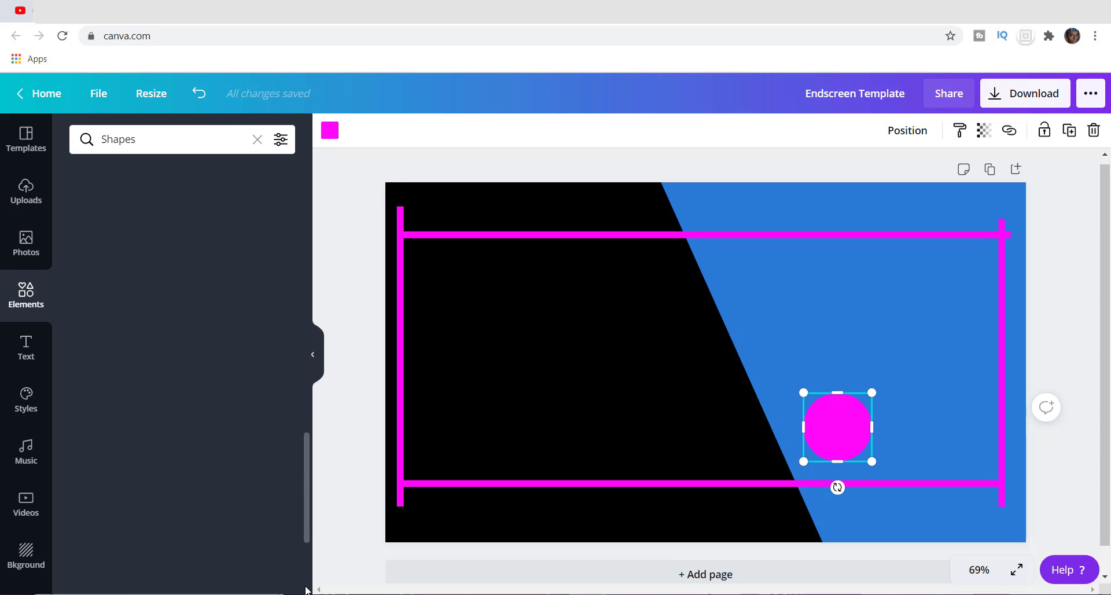
drag(306, 484, 334, 243)
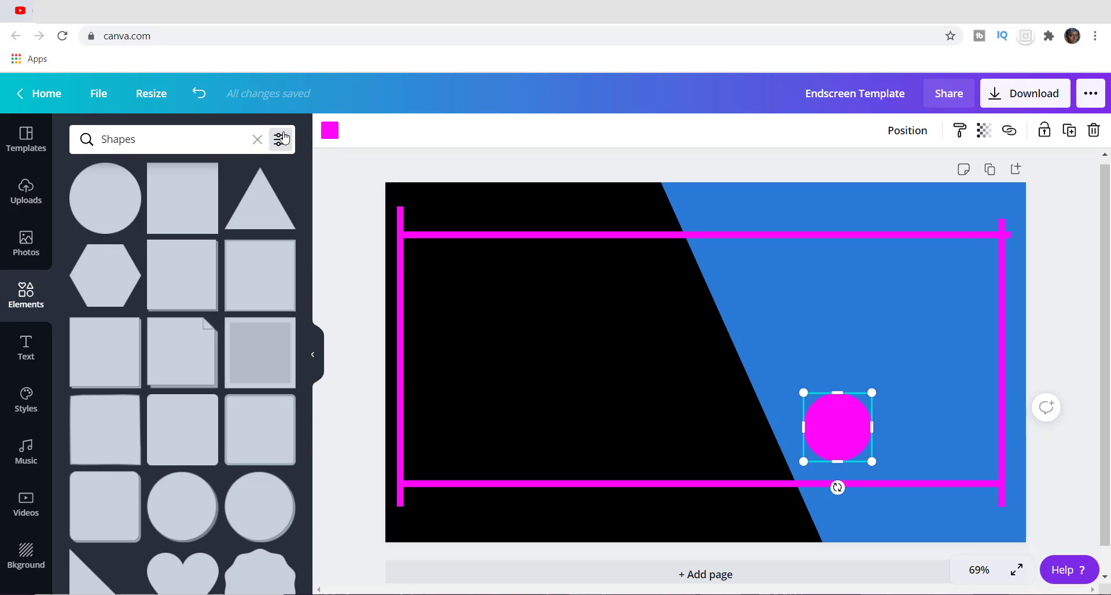
click(257, 139)
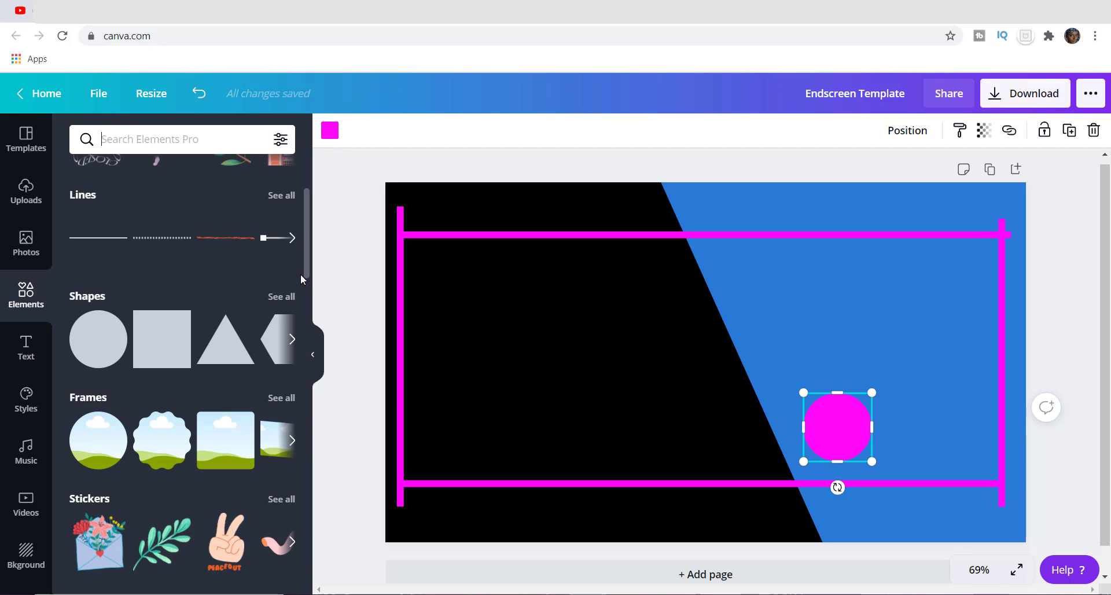
scroll(307, 248, up, 3)
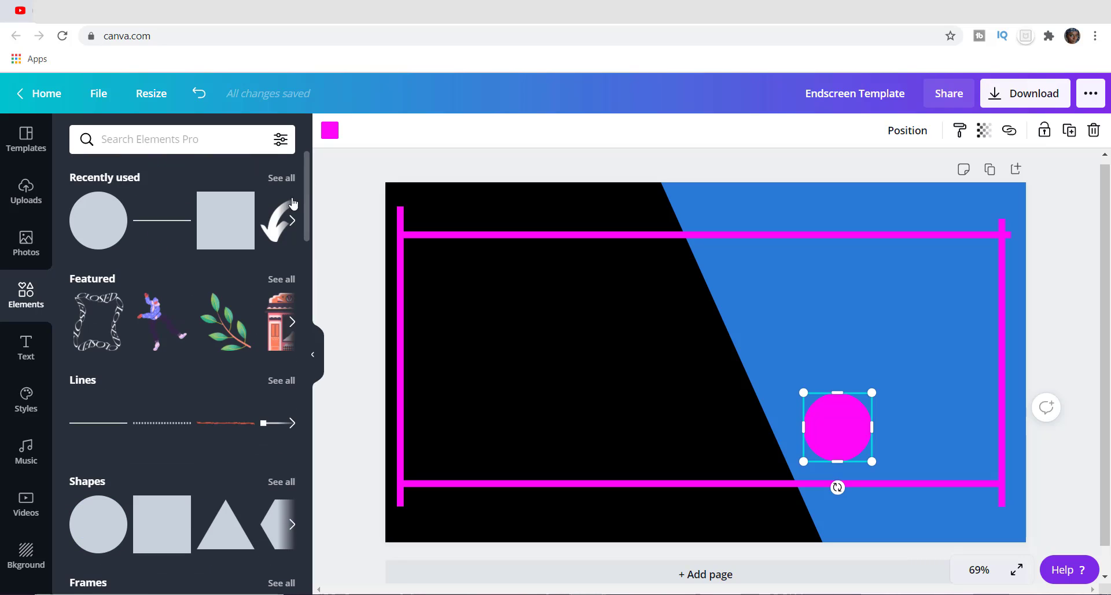
Step: Add the recently used white curved arrow, shrink it to under half its size and rotate it 90 degrees clockwise
click(275, 228)
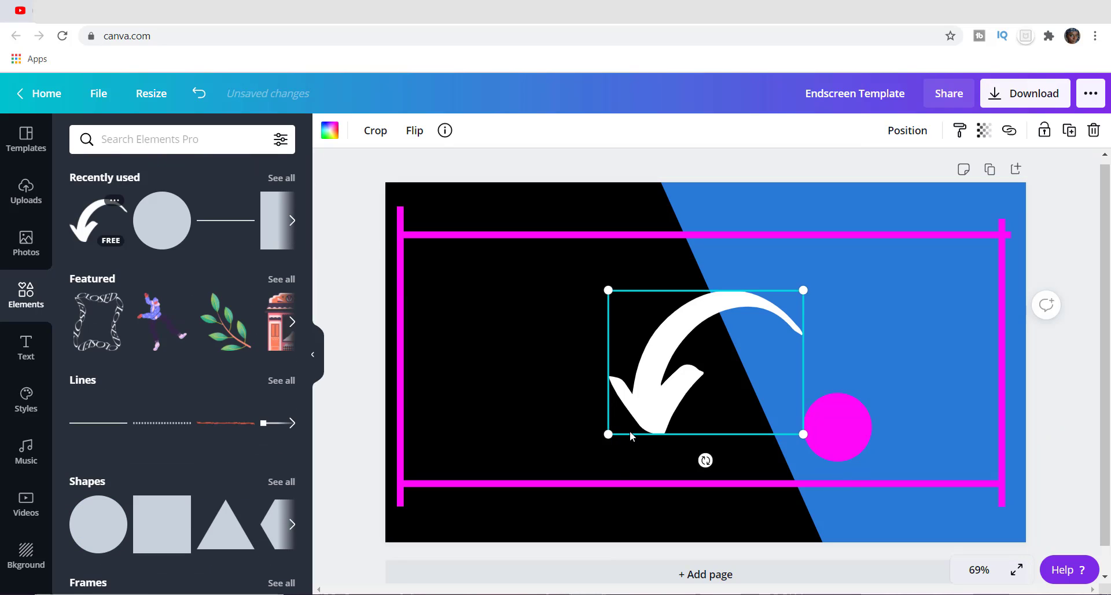
drag(611, 427, 705, 328)
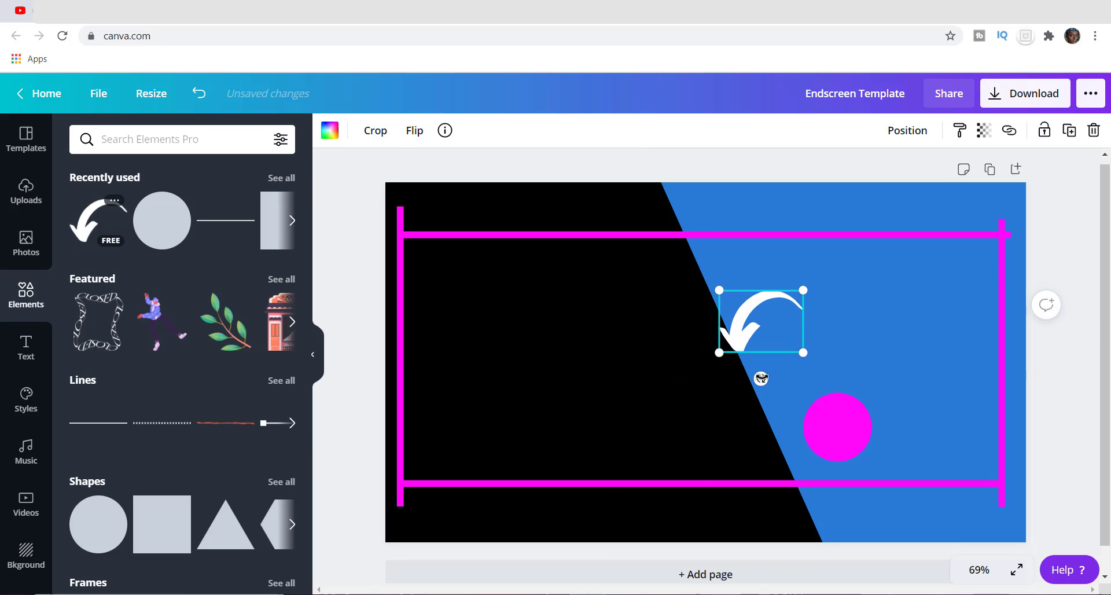
drag(761, 379, 710, 385)
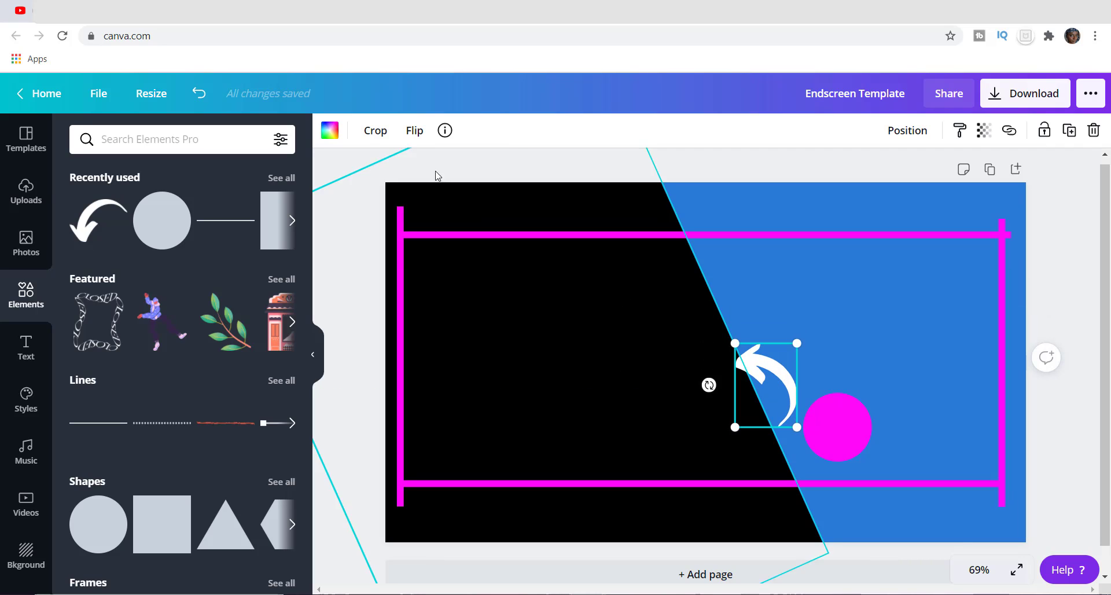
Step: Flip the curved arrow horizontally and rotate it counterclockwise to point upward, placing it to the left of the magenta circle
click(414, 131)
click(433, 170)
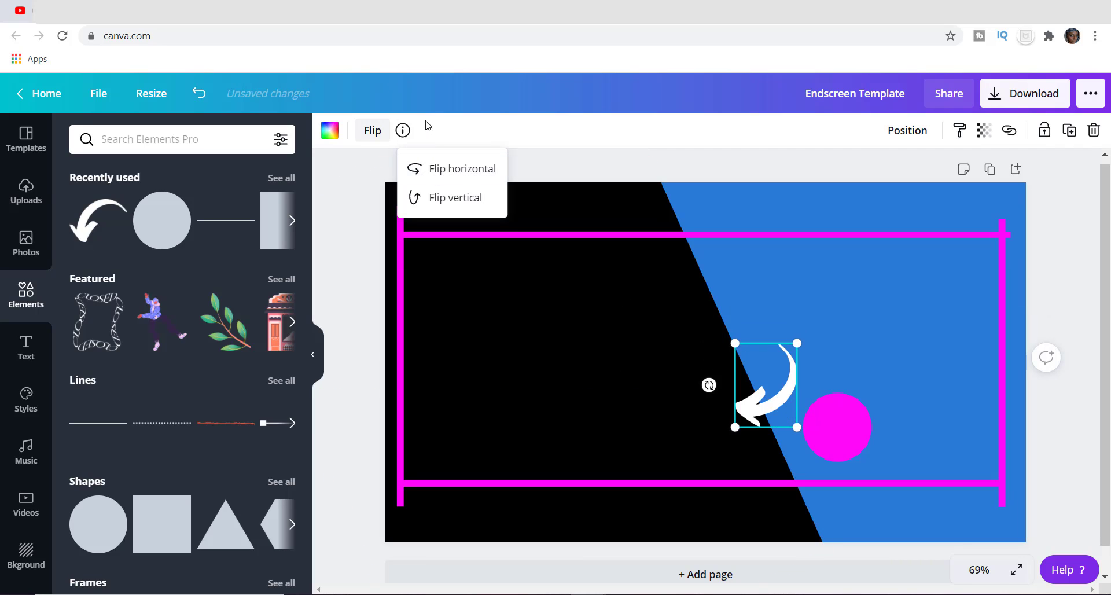
click(430, 173)
click(441, 203)
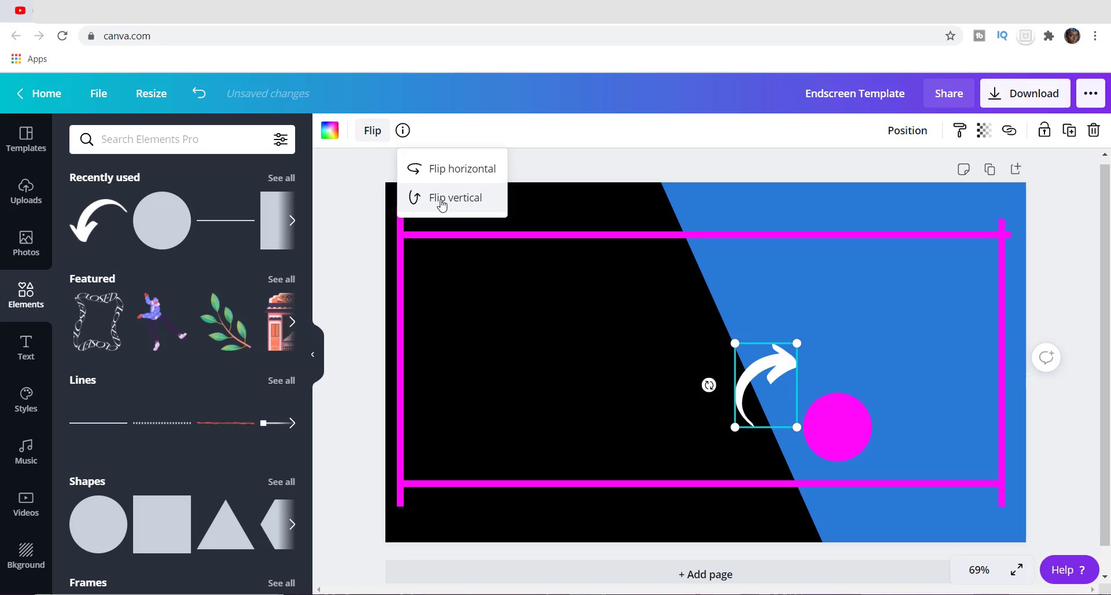
click(785, 404)
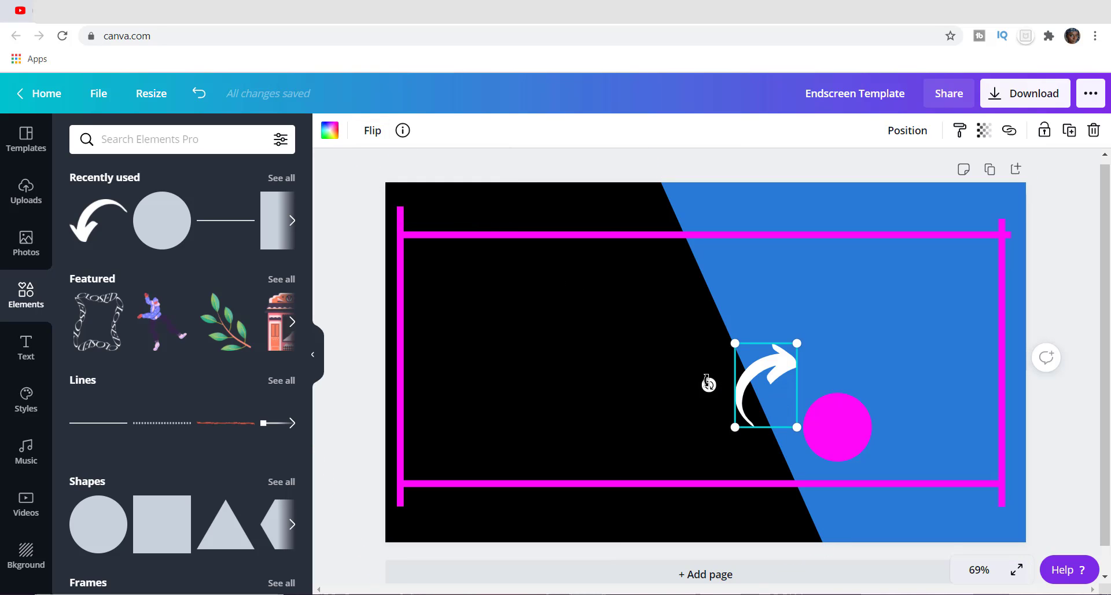
drag(707, 382, 732, 429)
drag(756, 386, 738, 408)
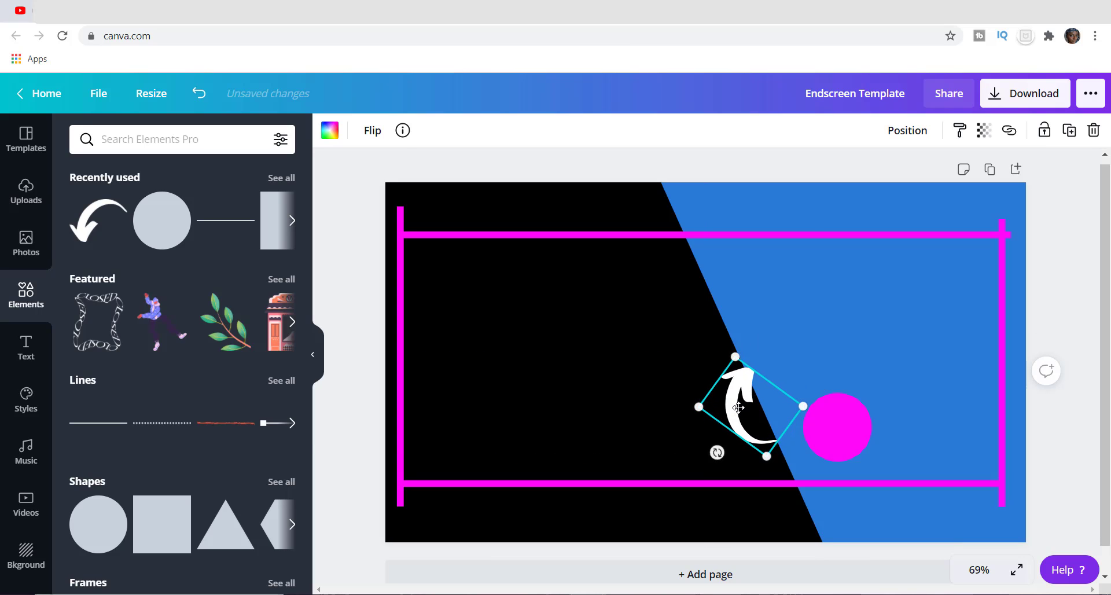
Step: Recolor the curved arrow with a custom yellow-green and tilt it slightly further counterclockwise
click(326, 136)
click(81, 210)
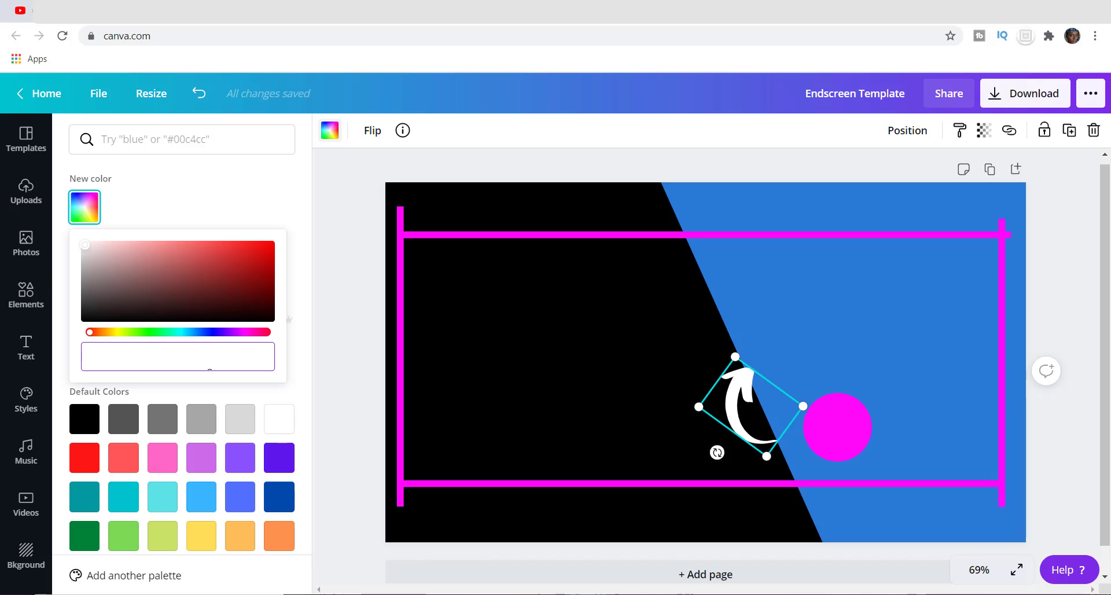
key(ctrl+v)
text(5)
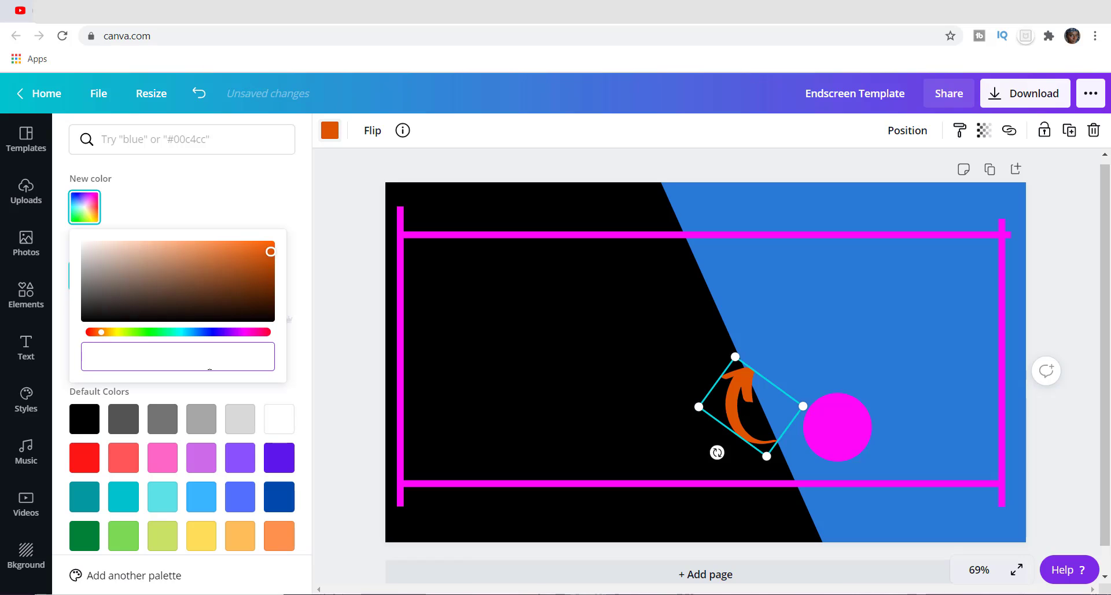
text(d)
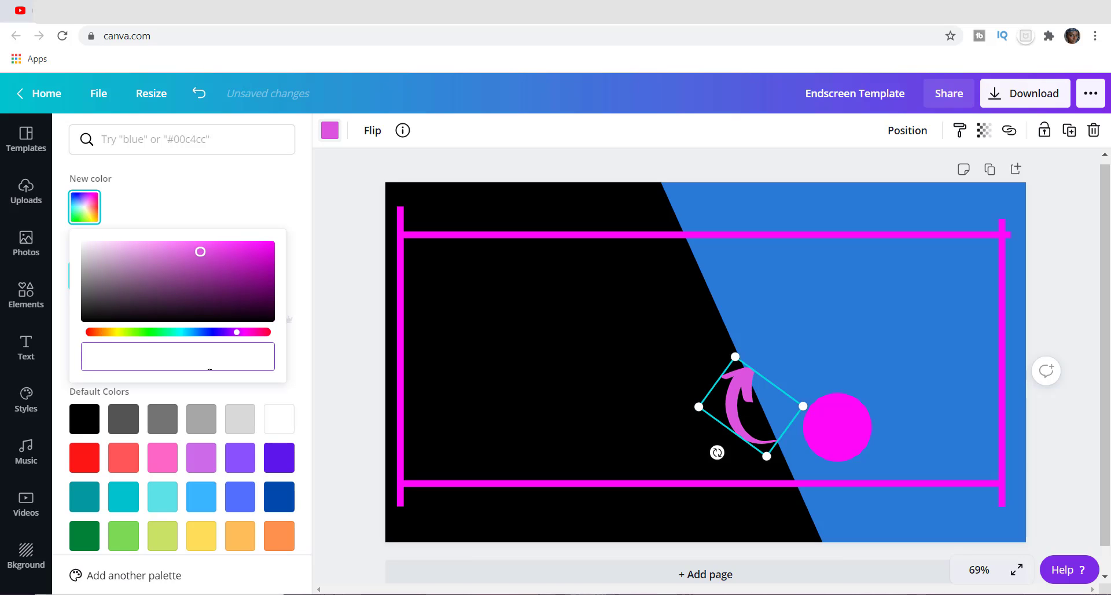
text(d)
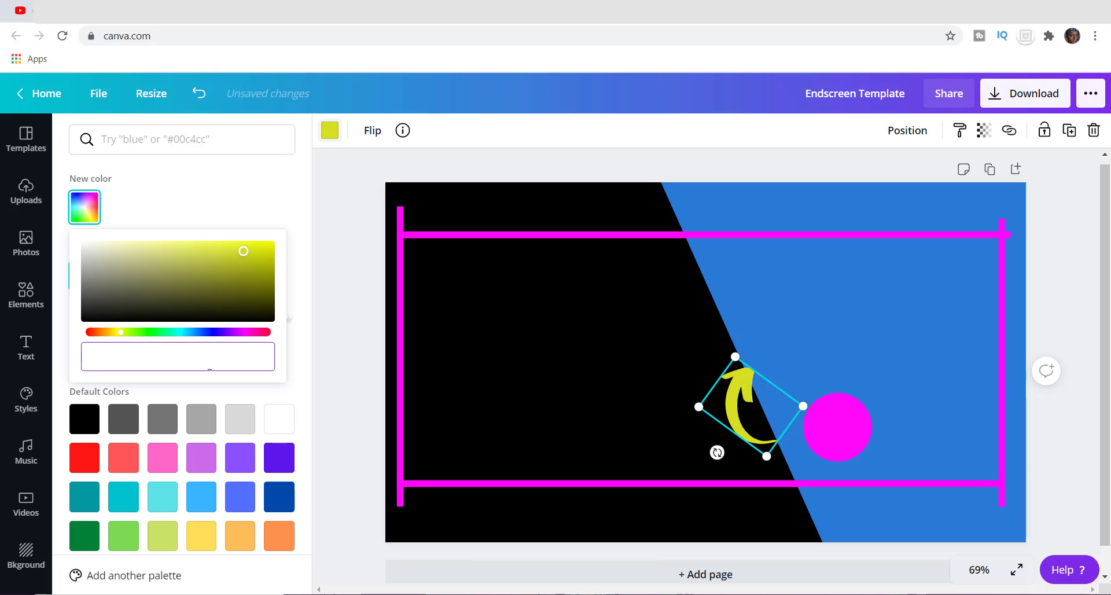
click(577, 359)
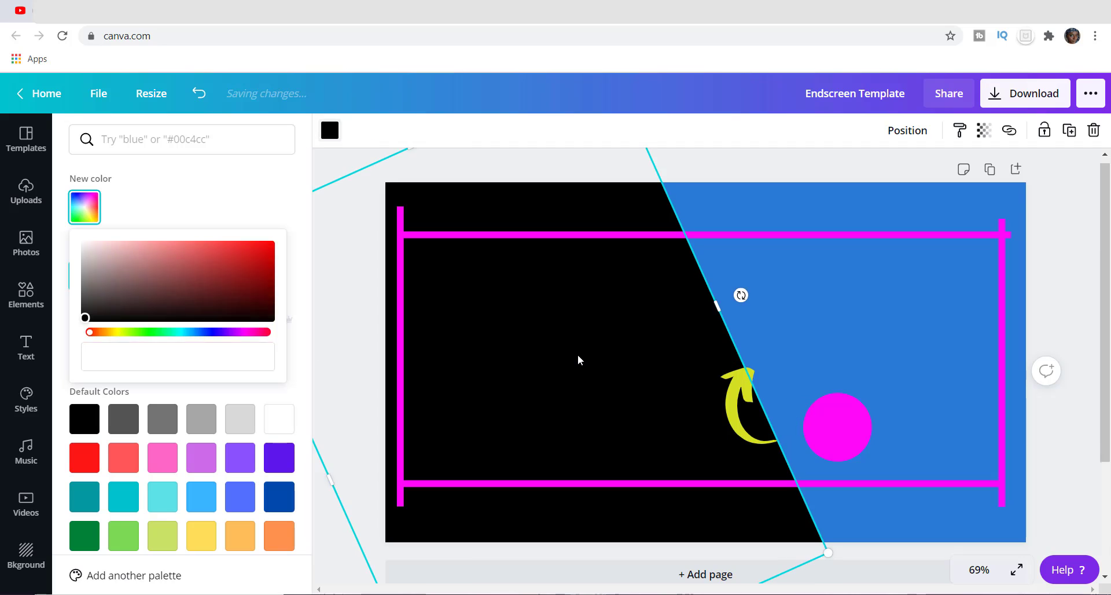
click(737, 411)
mouse_move(716, 454)
mouse_down()
mouse_move(724, 432)
mouse_move(736, 434)
mouse_move(736, 452)
mouse_up()
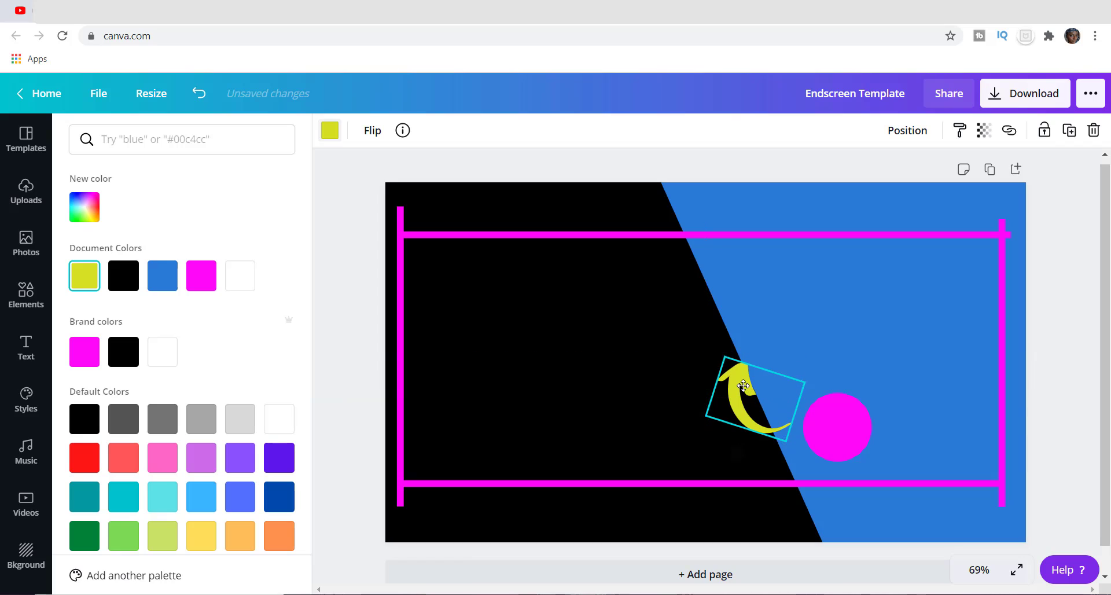
Step: Add a subheading text box above the magenta frame on the black area and widen it to fit one line
click(24, 296)
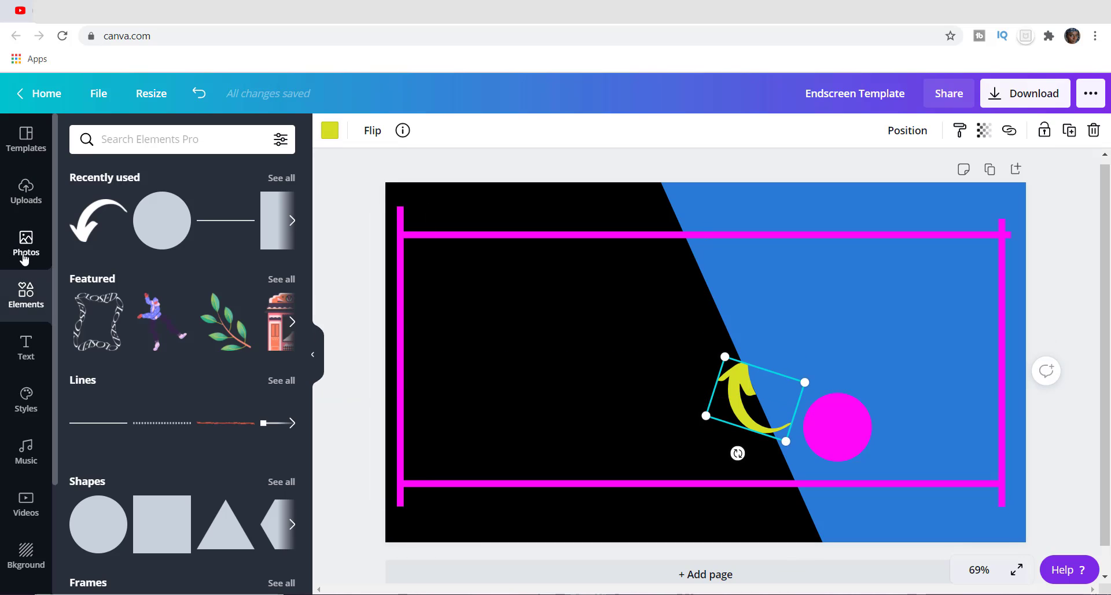
click(25, 347)
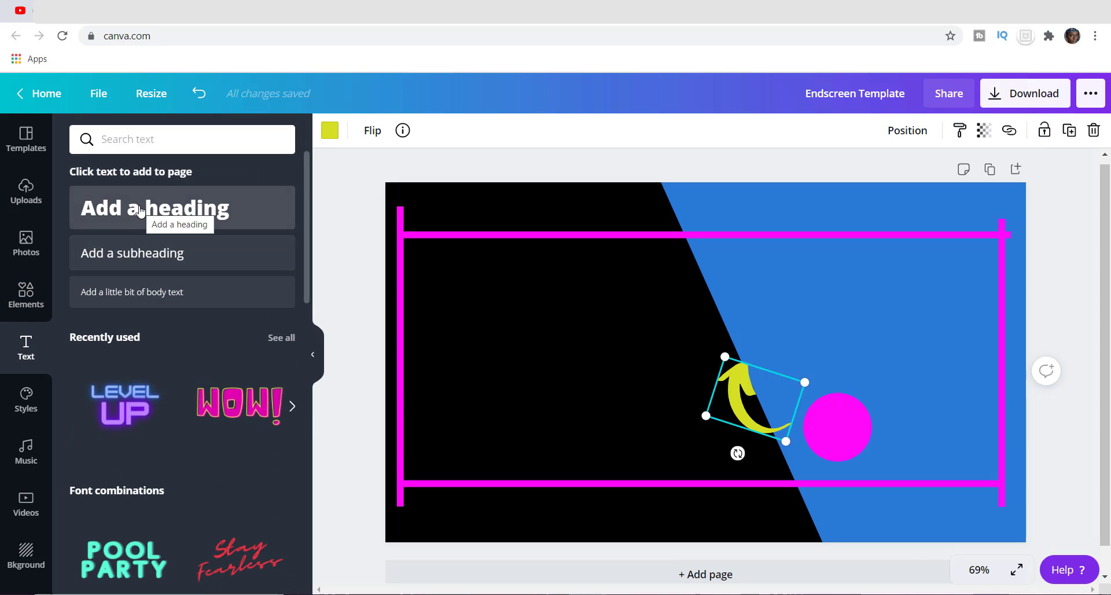
click(144, 250)
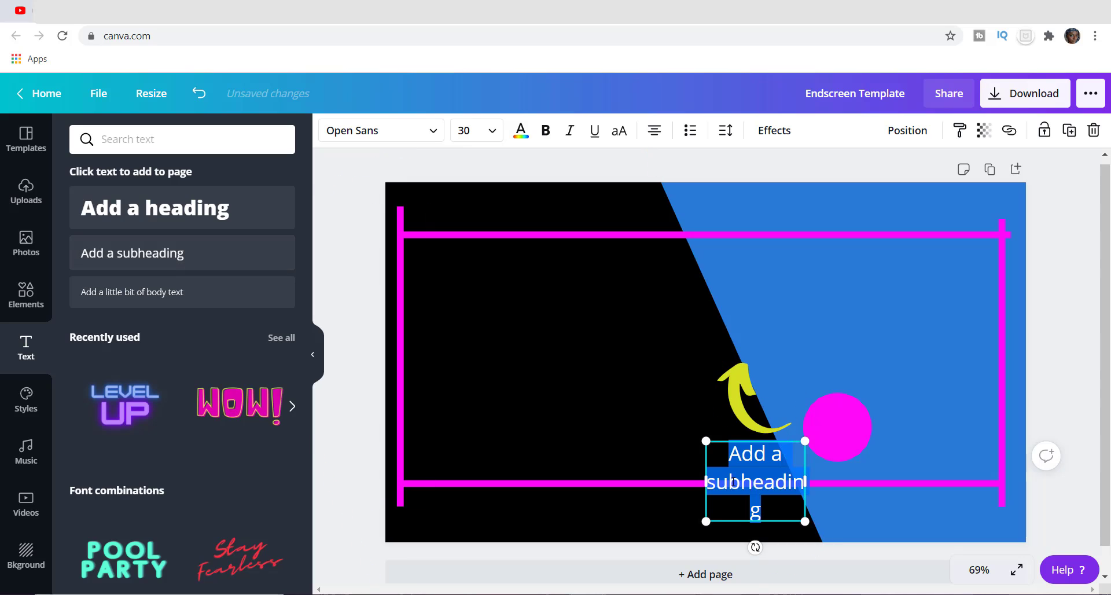
click(712, 275)
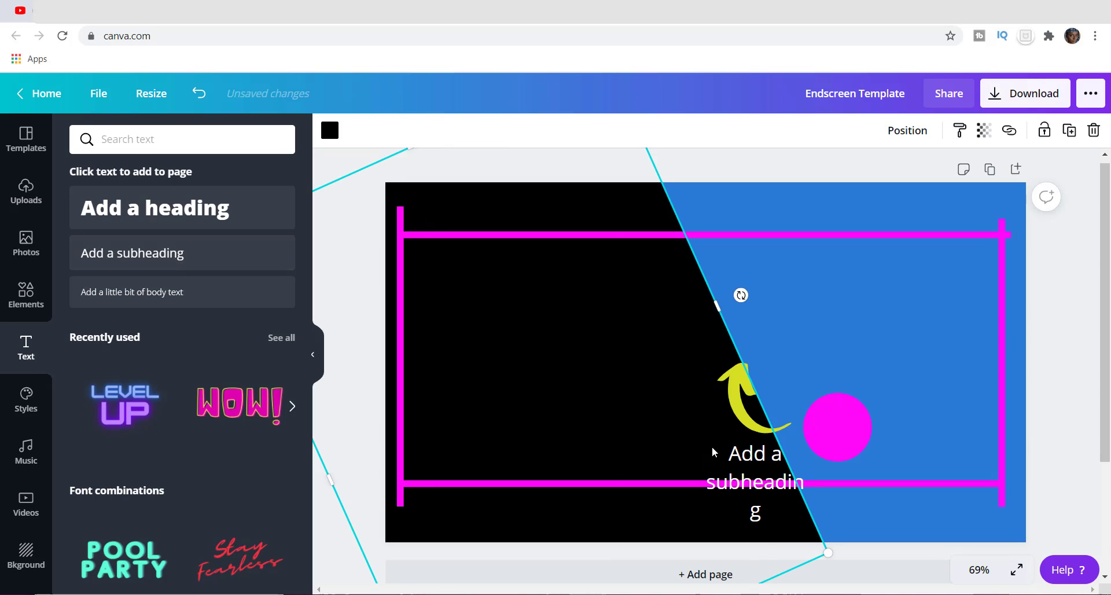
drag(715, 446, 450, 182)
drag(541, 241, 649, 238)
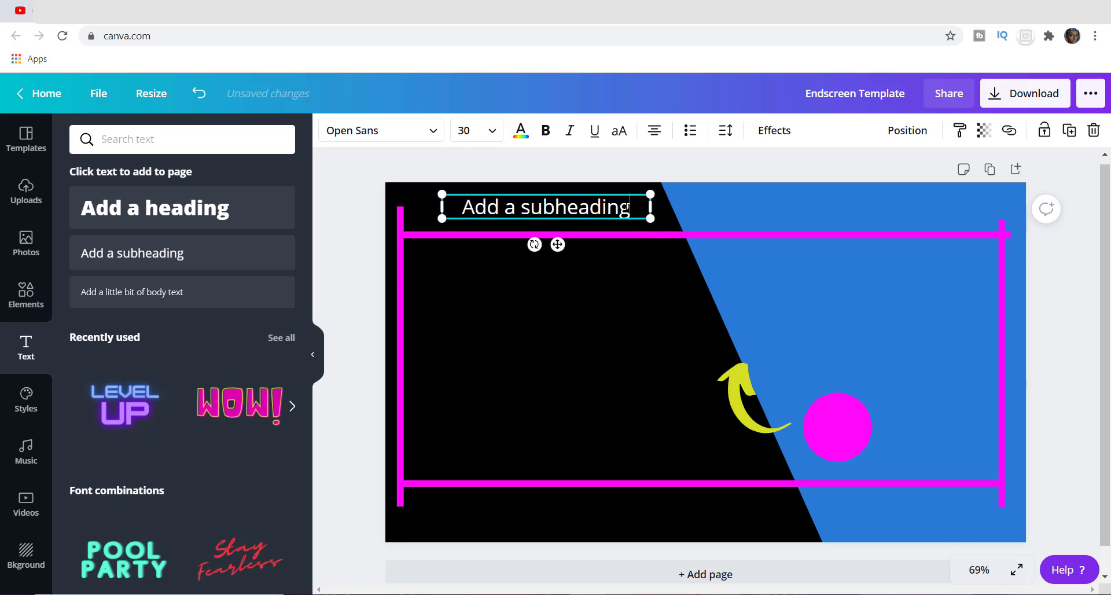
Step: Replace the subheading's placeholder text with "Watch Next"
key(BackSpace)
key(BackSpace)
key(BackSpace)
key(BackSpace)
key(BackSpace)
key(BackSpace)
key(BackSpace)
key(BackSpace)
key(BackSpace)
key(BackSpace)
key(BackSpace)
key(BackSpace)
key(BackSpace)
key(BackSpace)
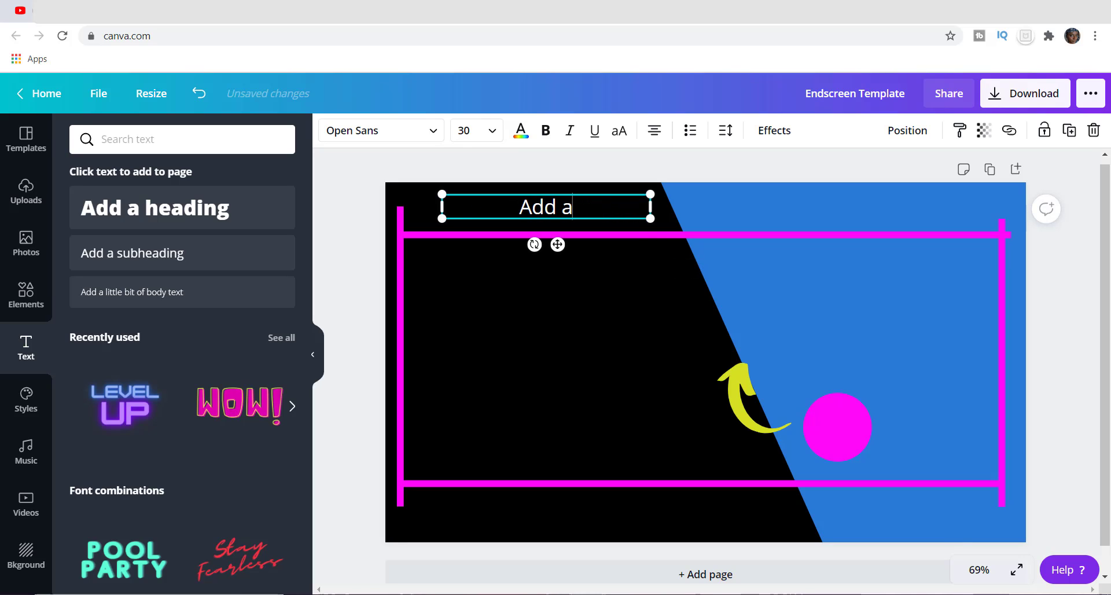
key(BackSpace)
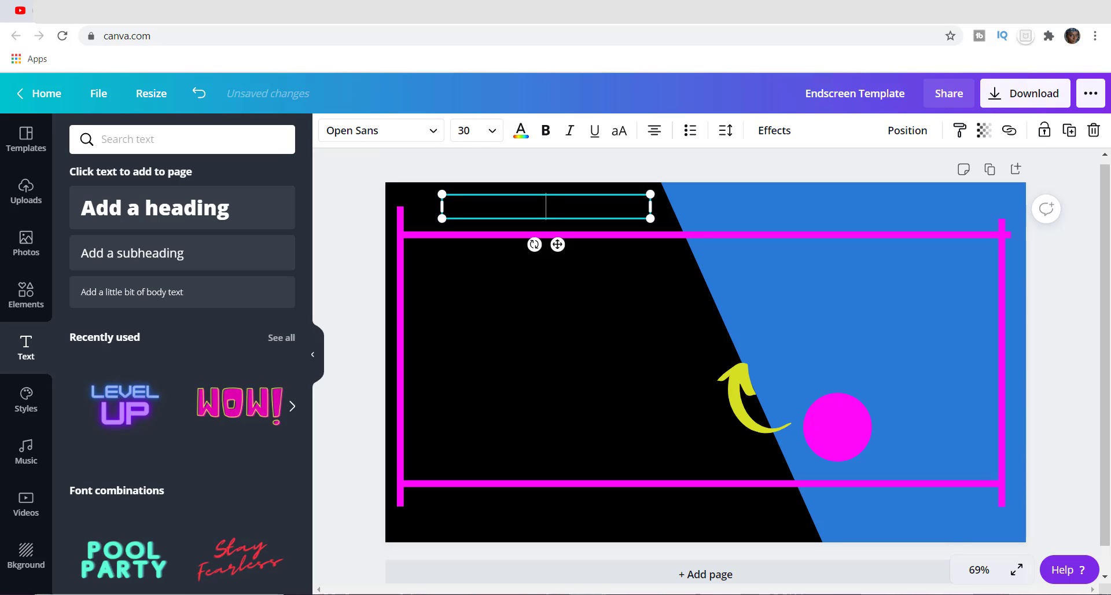
text(Watch T)
key(BackSpace)
text(N)
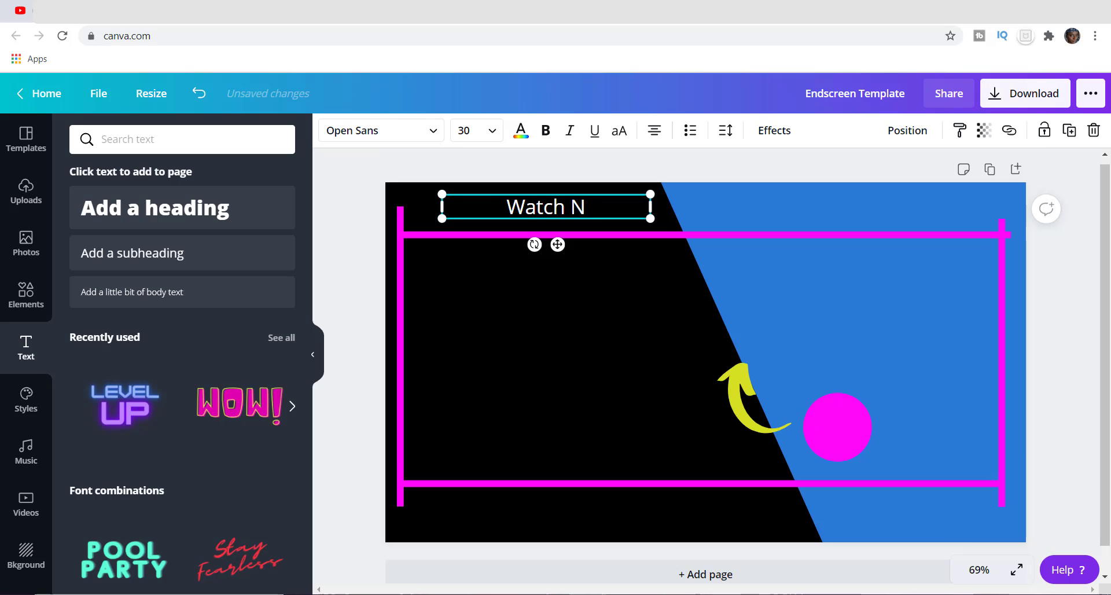
text(ext)
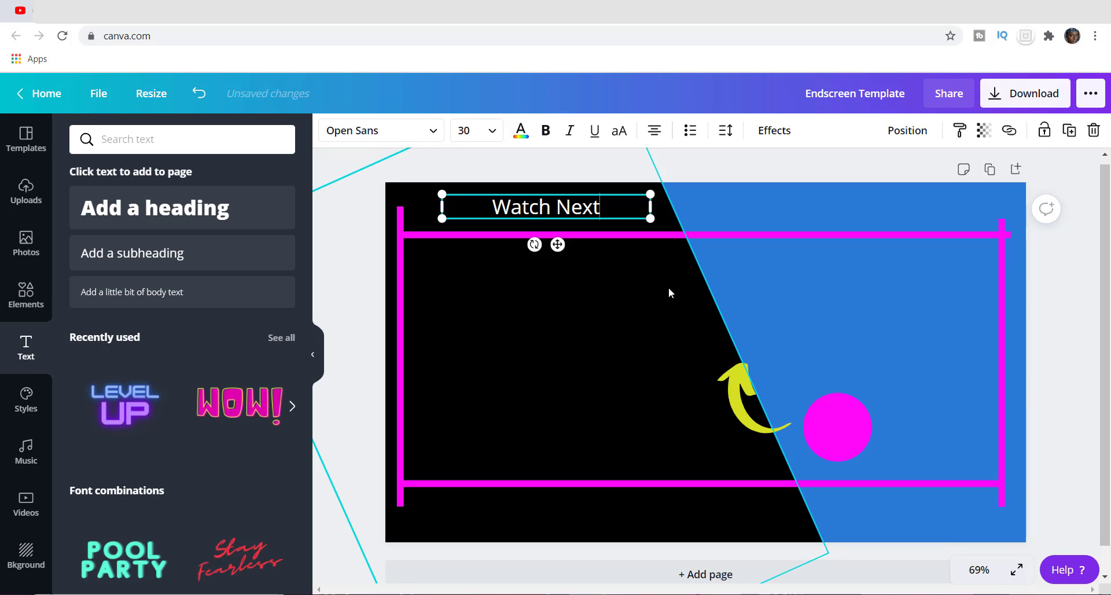
Step: Shift the "Watch Next" text slightly down and left so it sits just above the frame's upper line
click(647, 286)
click(596, 209)
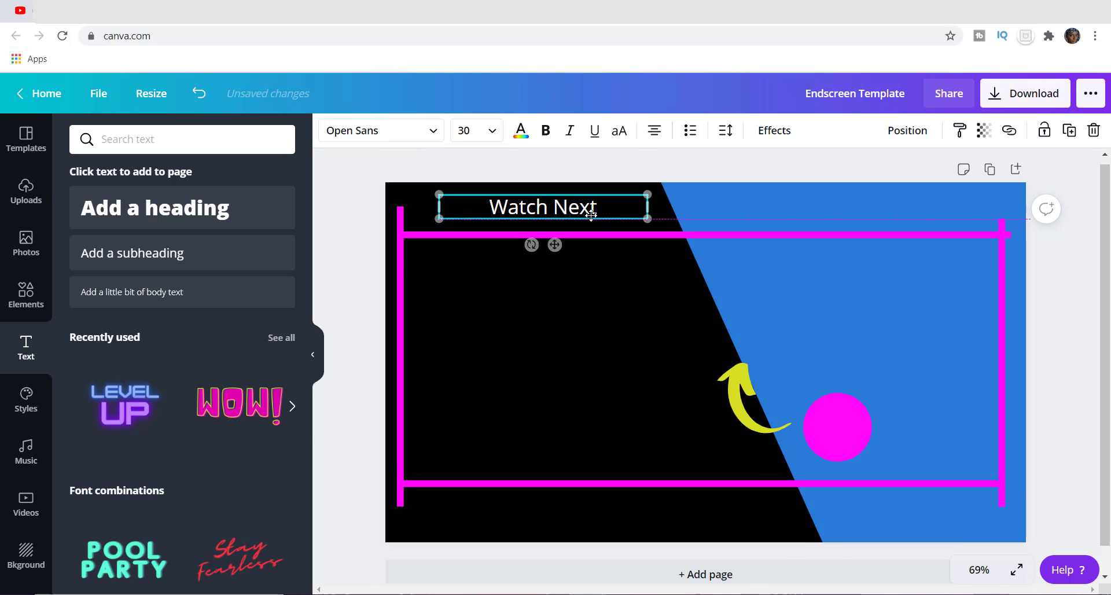
drag(596, 210, 572, 221)
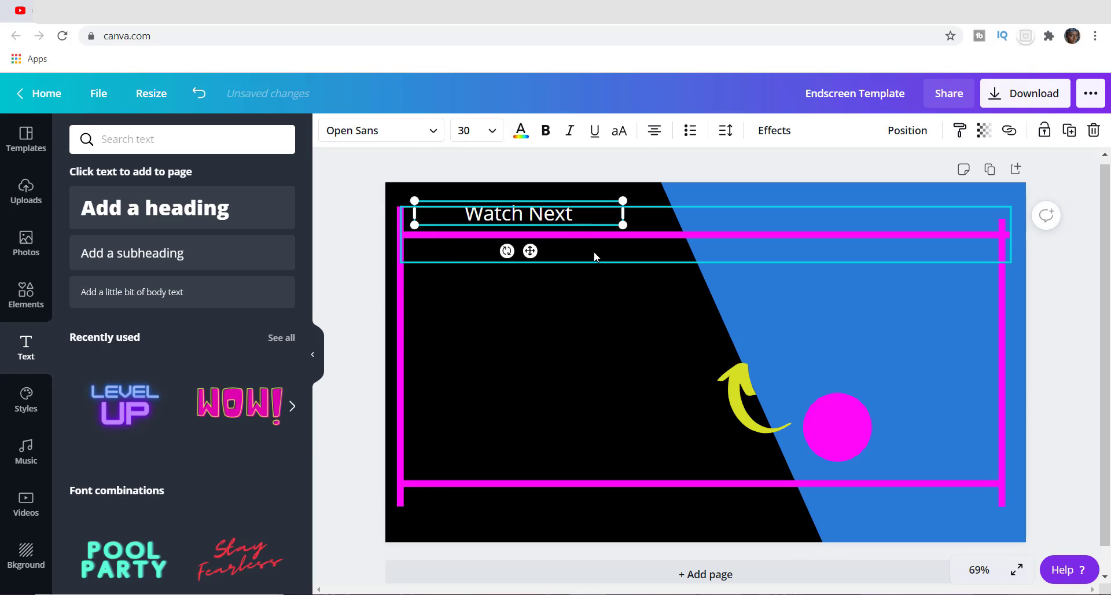
click(606, 294)
click(570, 221)
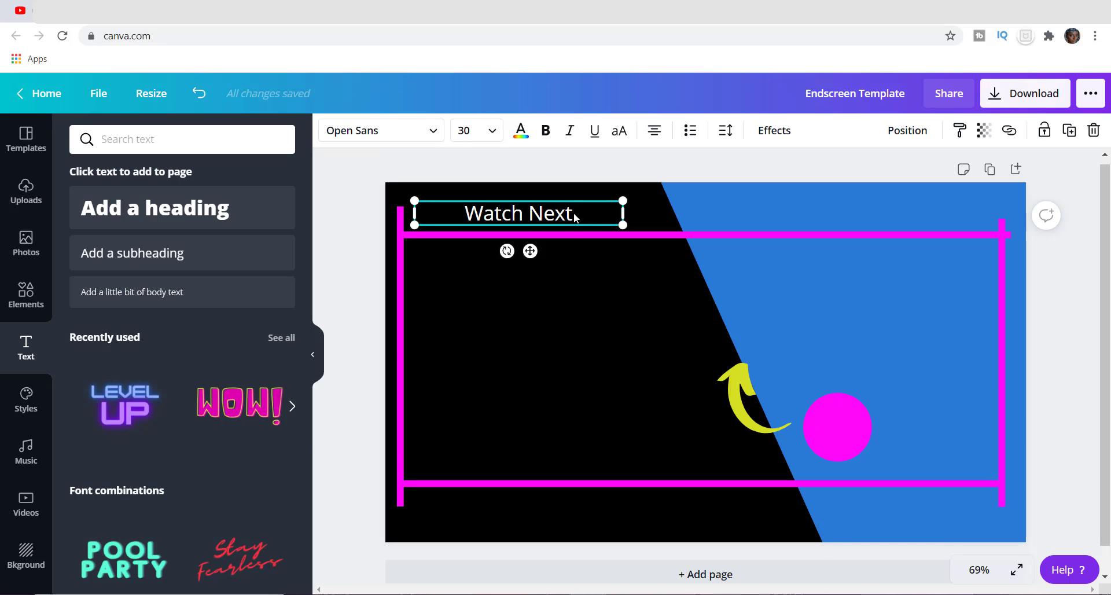
click(601, 269)
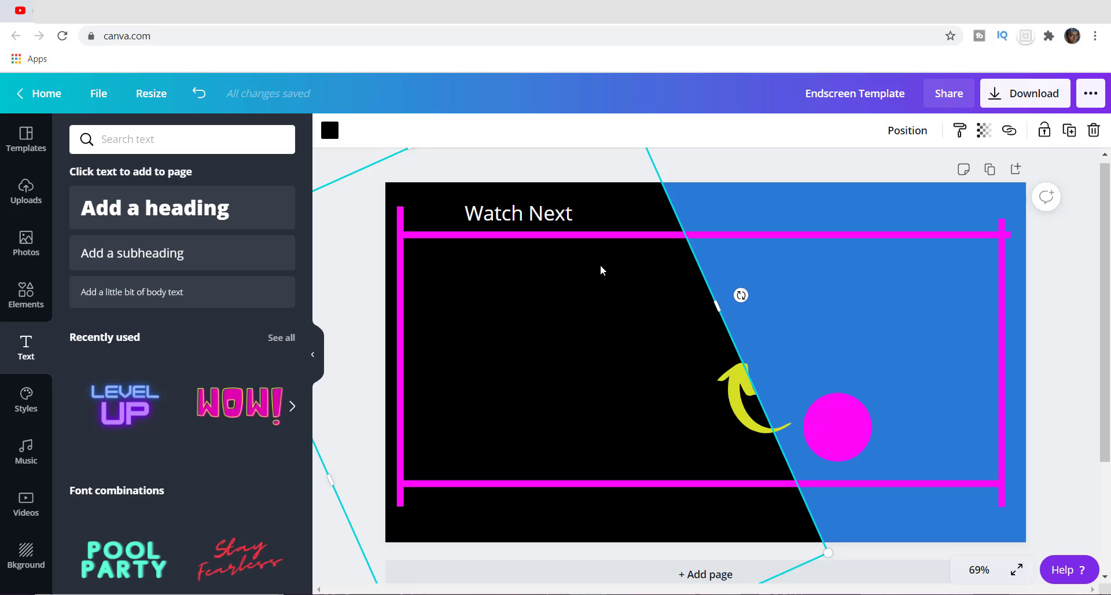
Step: Duplicate the "Watch Next" text and place the copy above the frame on the blue area
click(559, 214)
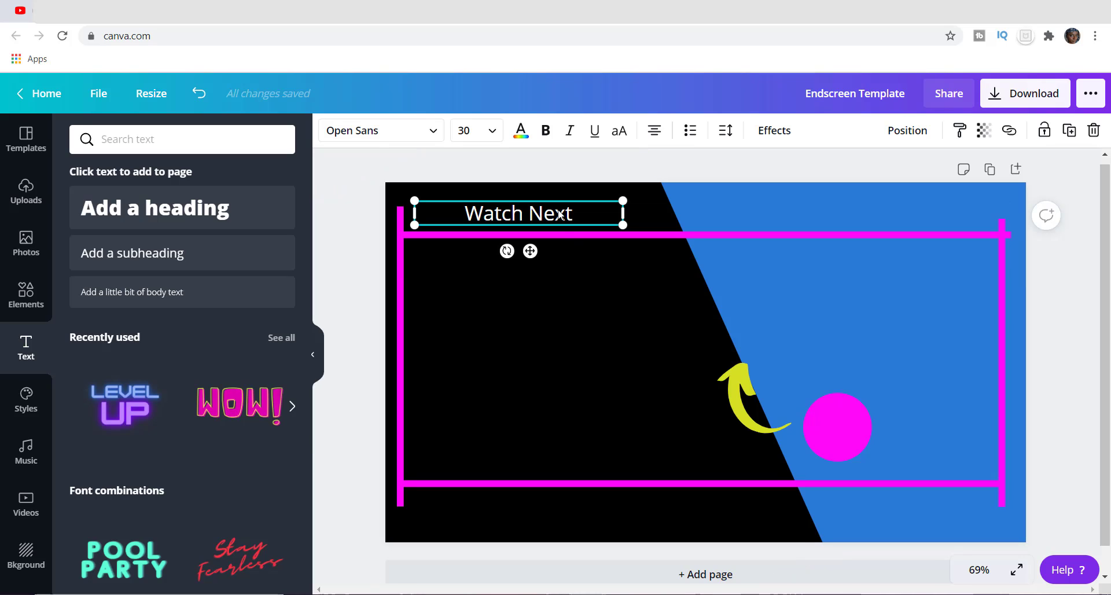
click(585, 269)
key(ctrl+v)
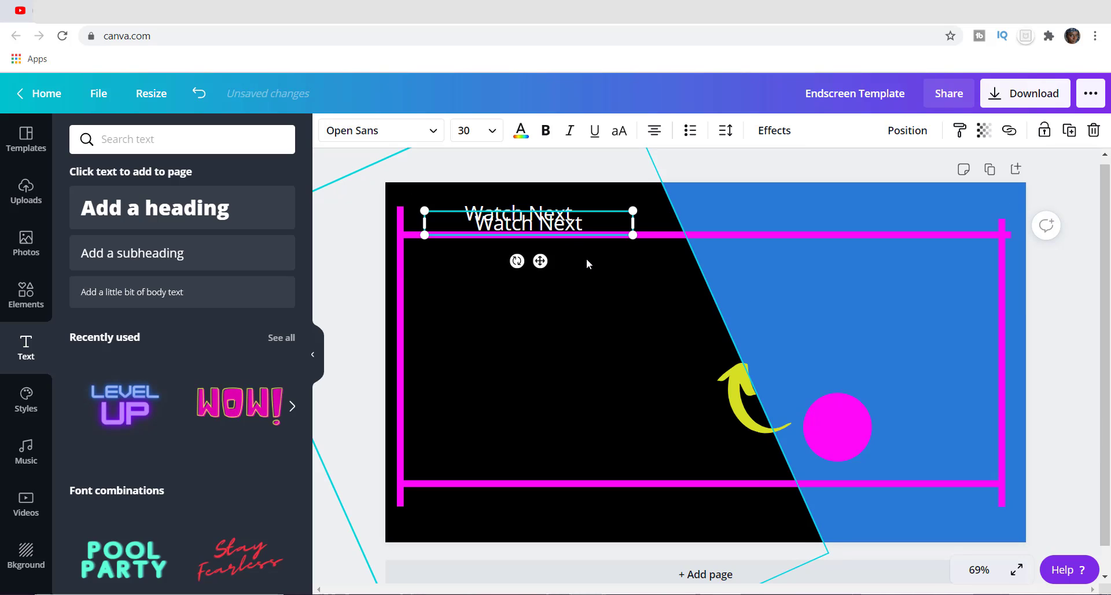
drag(580, 225, 892, 220)
Step: Change the copied heading on the blue area to read "Youtube Suggest"
double_click(898, 219)
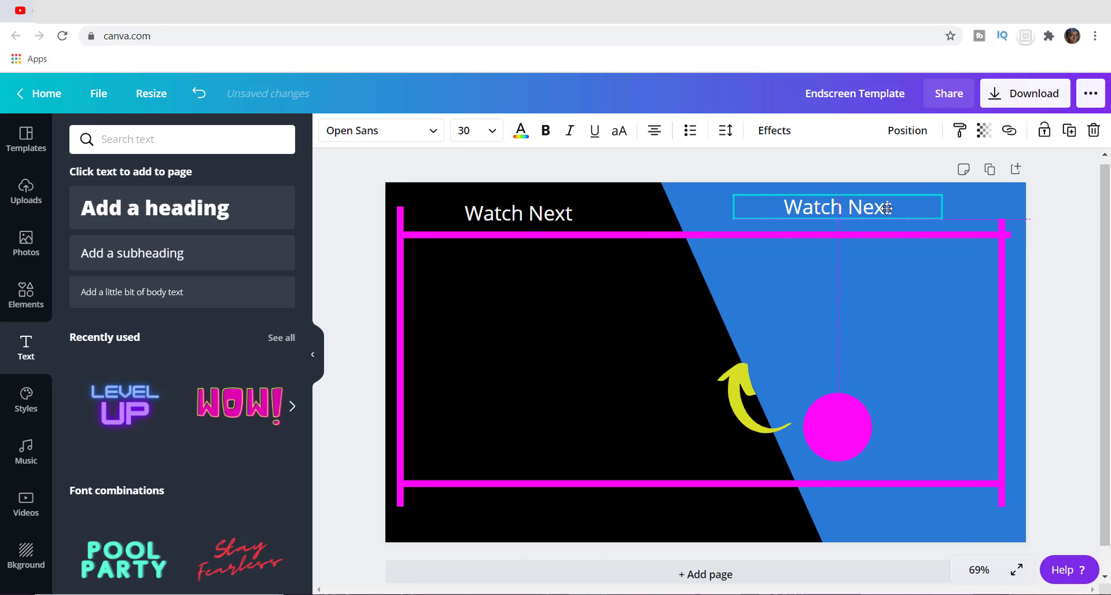
text(Youtube)
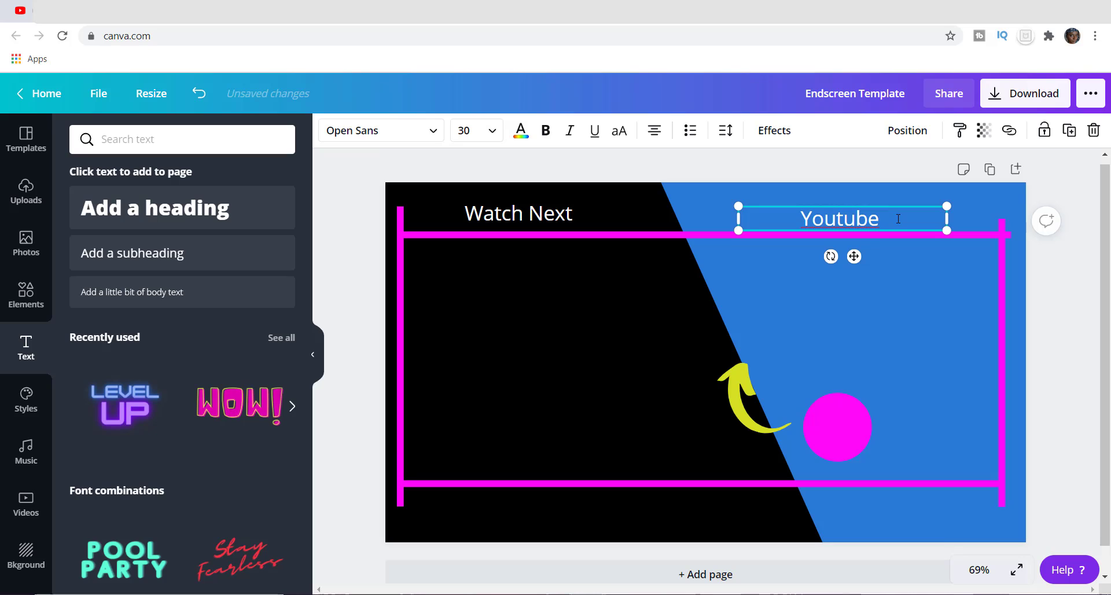
text( Su)
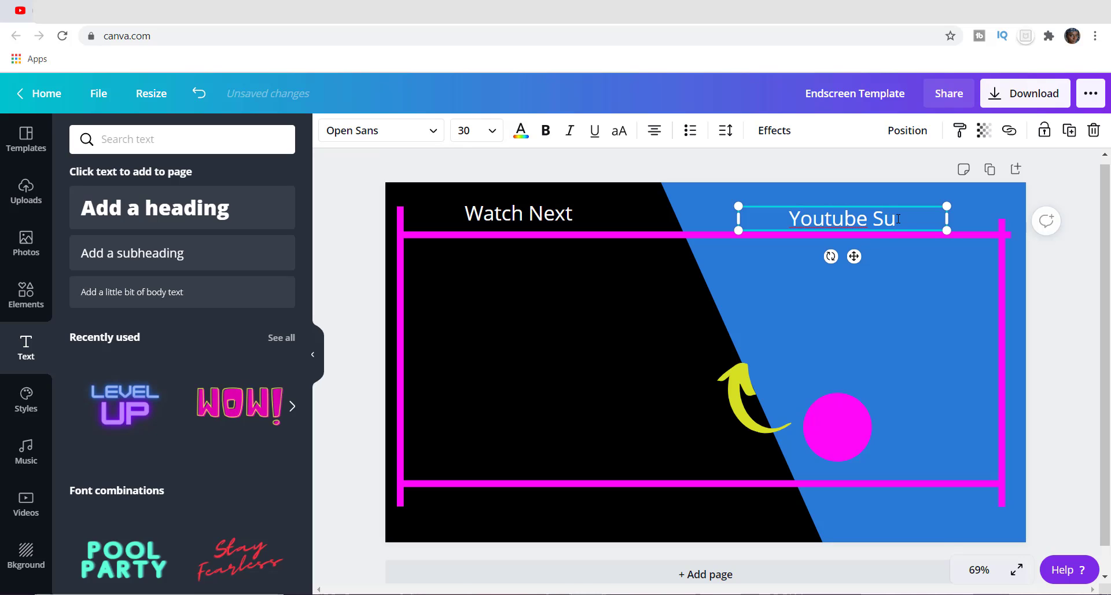
text(ggest)
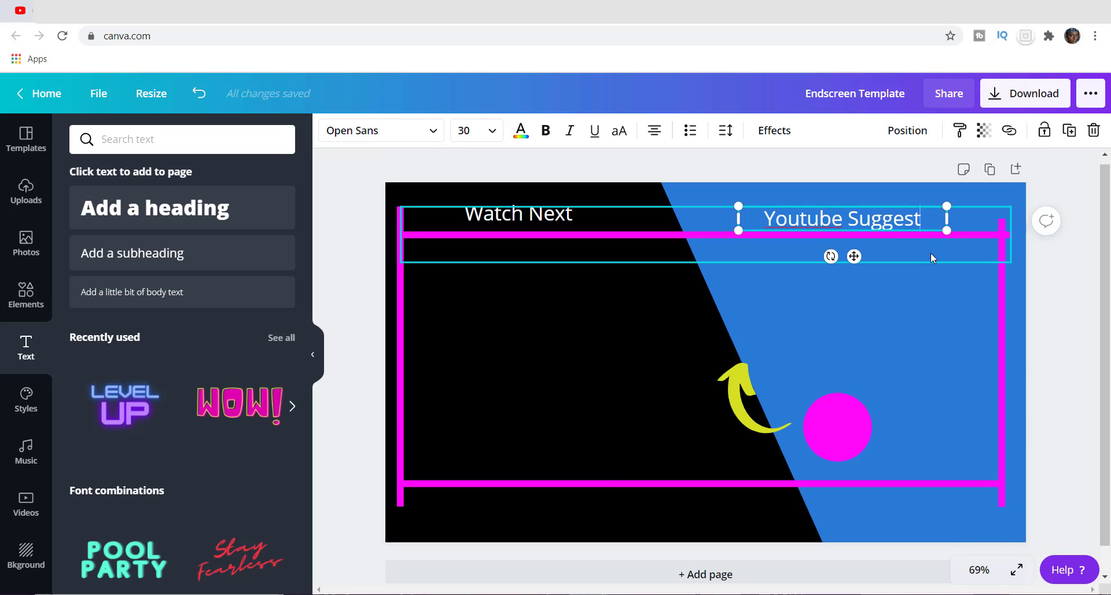
click(926, 290)
click(901, 226)
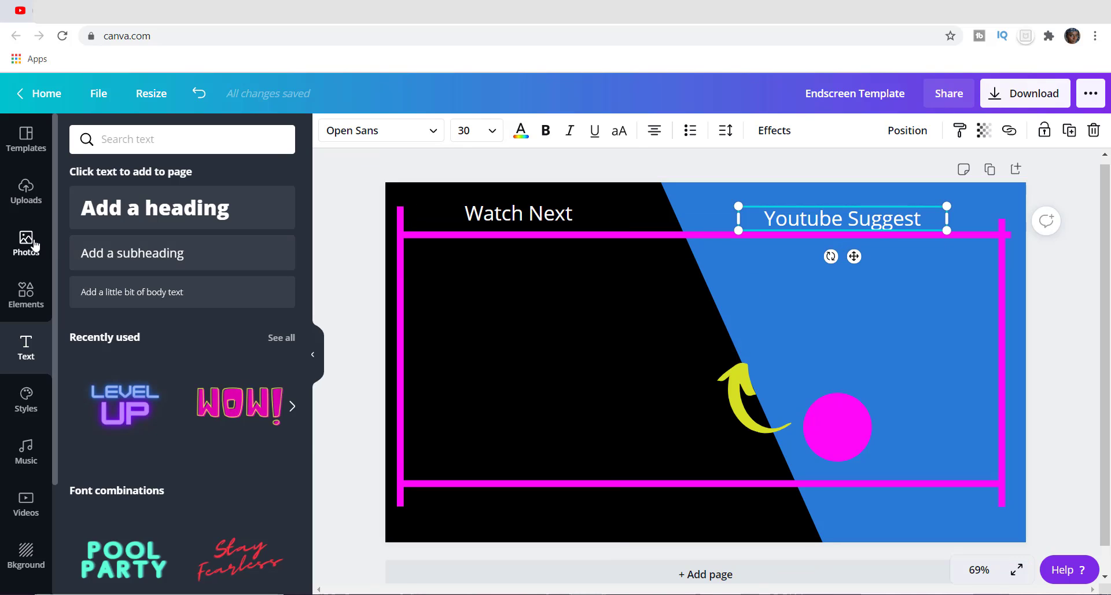
Step: Add a square shape, shorten and narrow it into a landscape rectangle, and place it below "Watch Next"
click(24, 290)
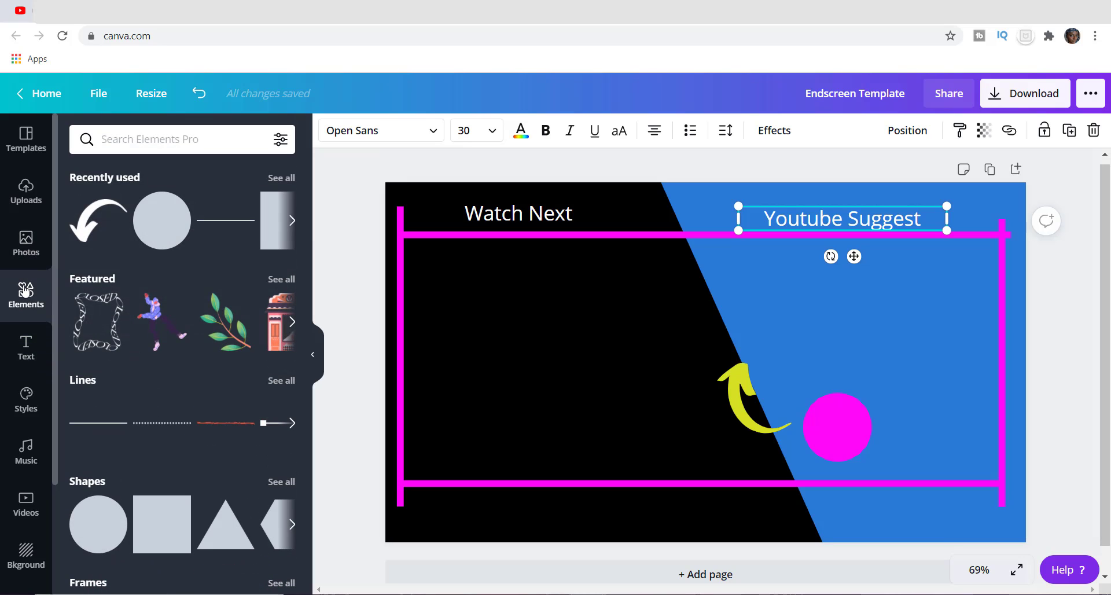
click(164, 521)
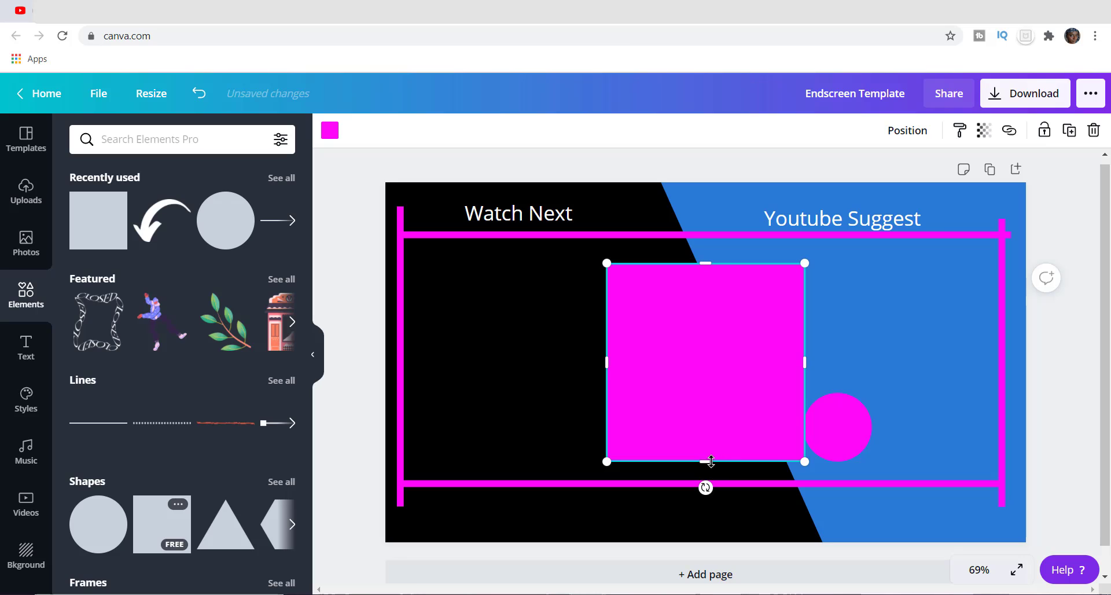
drag(712, 461, 704, 375)
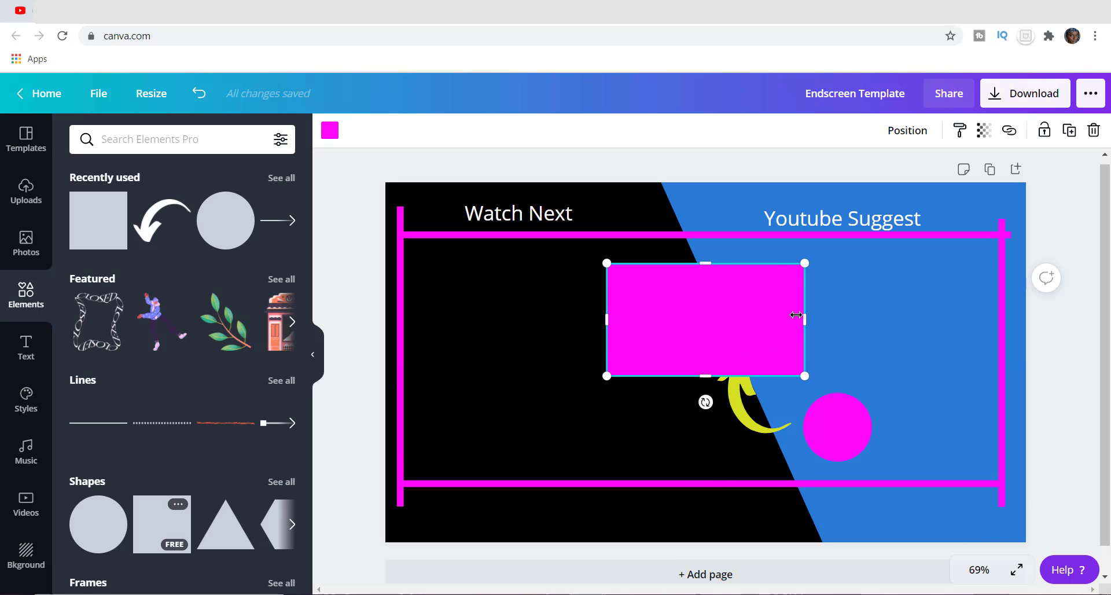
drag(805, 320, 785, 318)
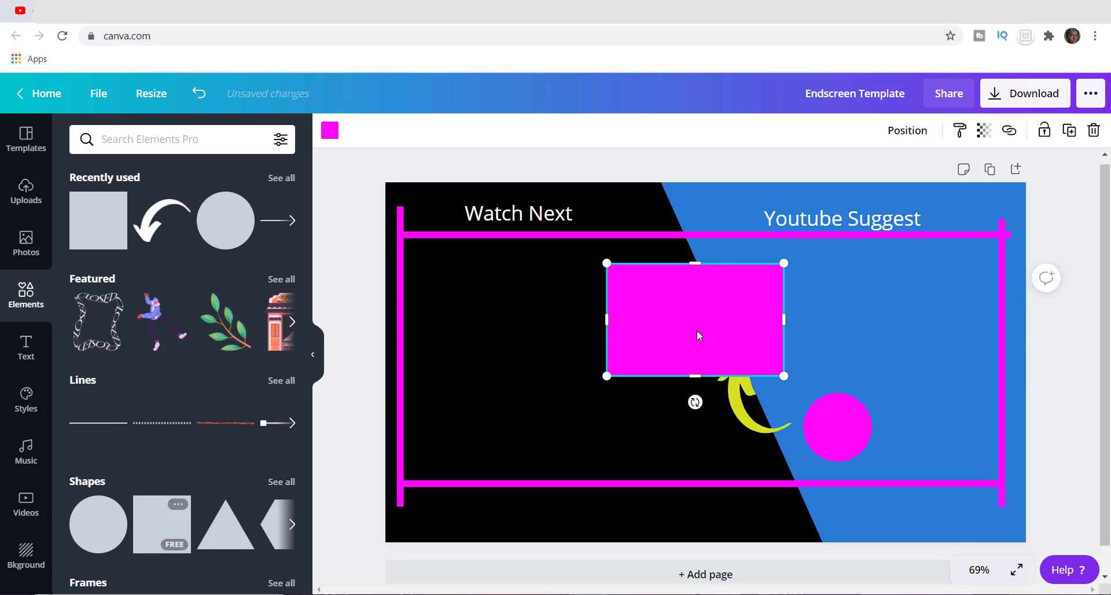
drag(697, 332, 526, 323)
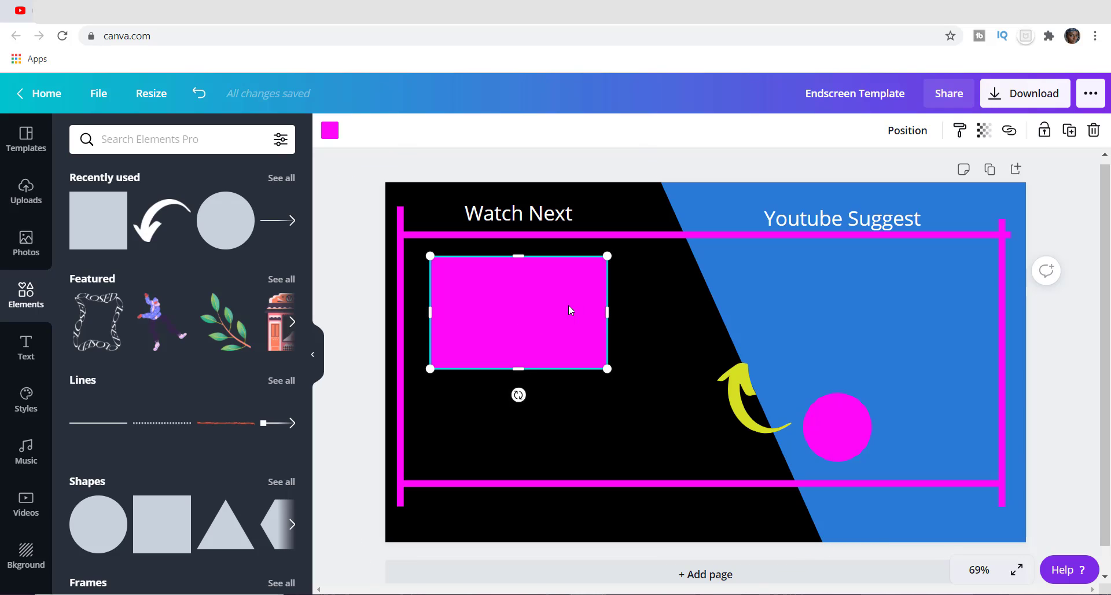
Step: Duplicate the magenta rectangle and place the copy below "Youtube Suggest" on the blue area
click(649, 338)
key(ctrl+v)
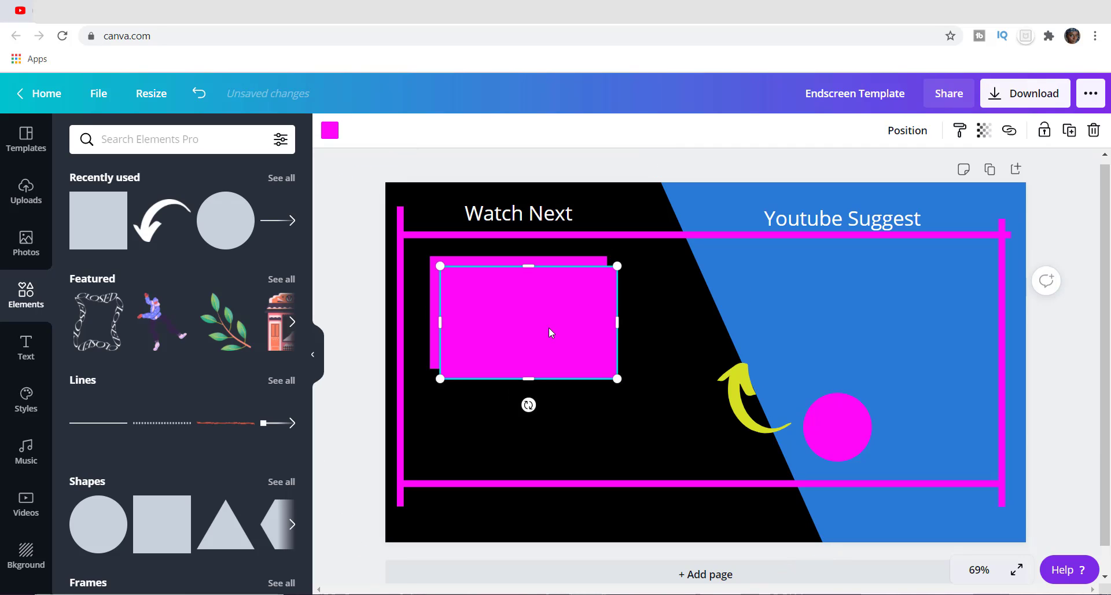
drag(549, 328, 859, 311)
Step: Recolor the "Youtube Suggest" text black
click(854, 221)
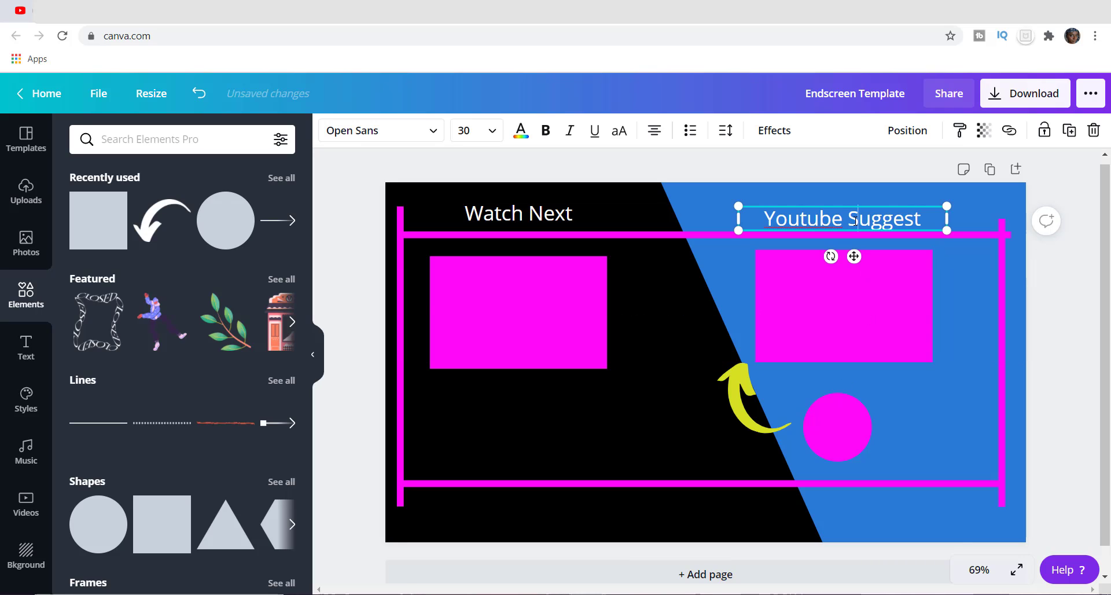
click(855, 220)
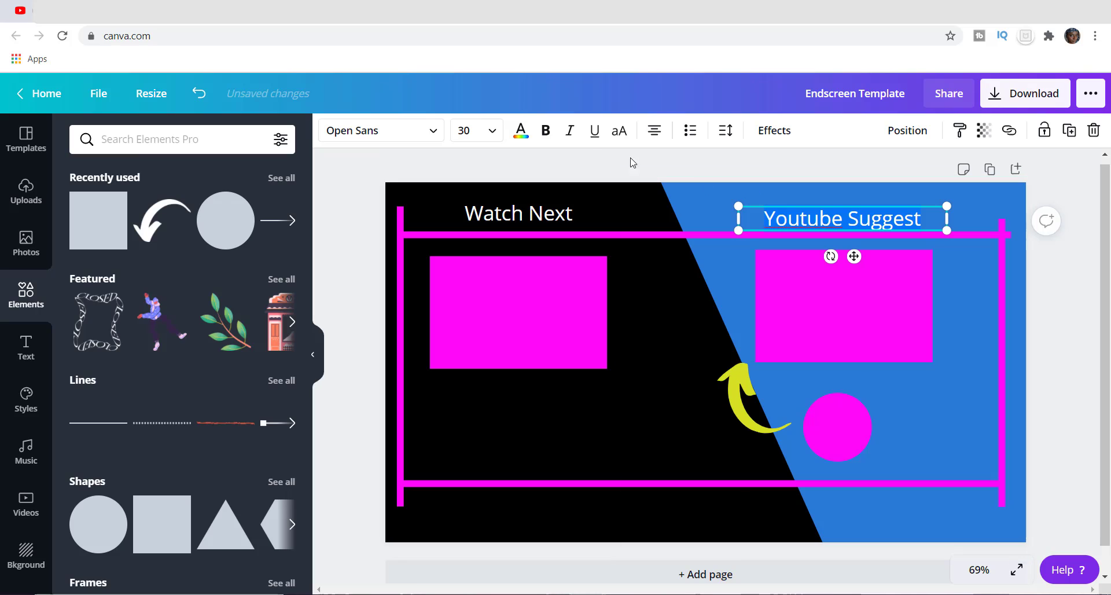
click(521, 132)
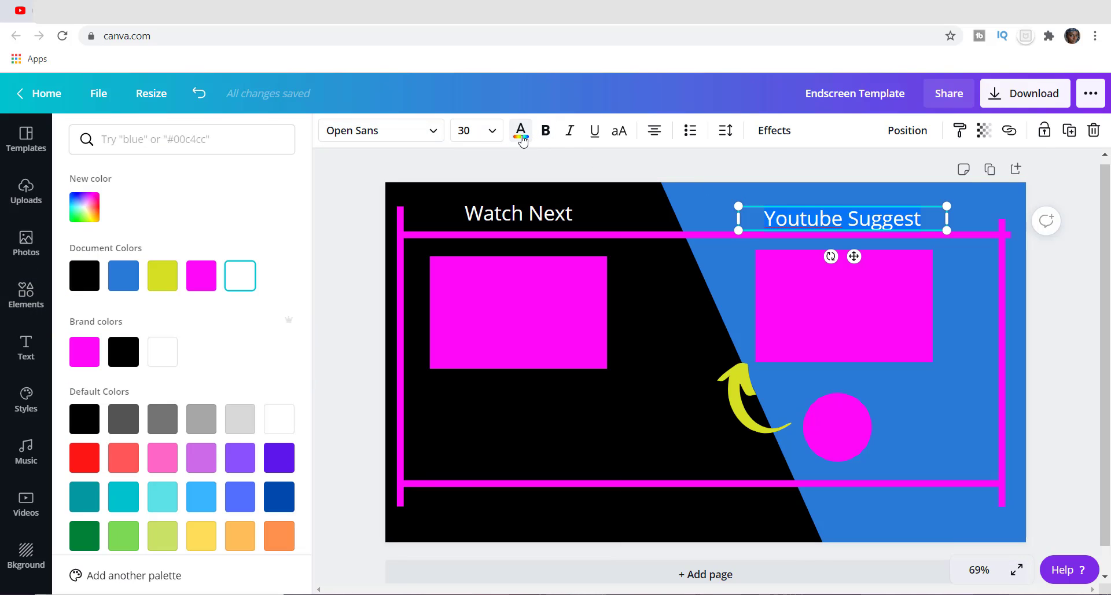
click(96, 277)
click(953, 283)
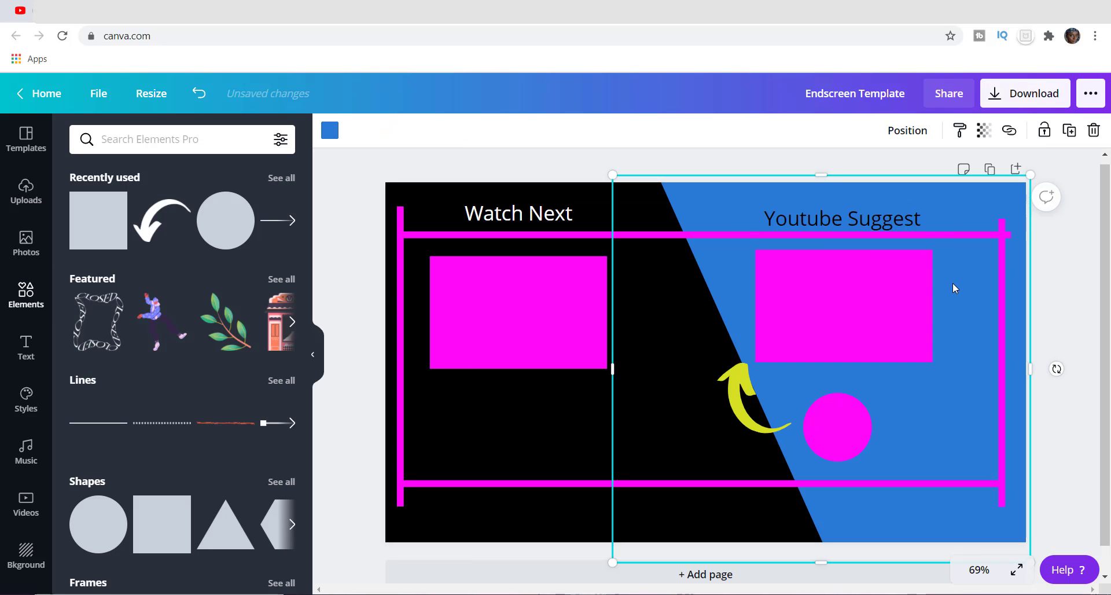
Step: Make both the "Youtube Suggest" and "Watch Next" headings bold
click(918, 221)
click(917, 221)
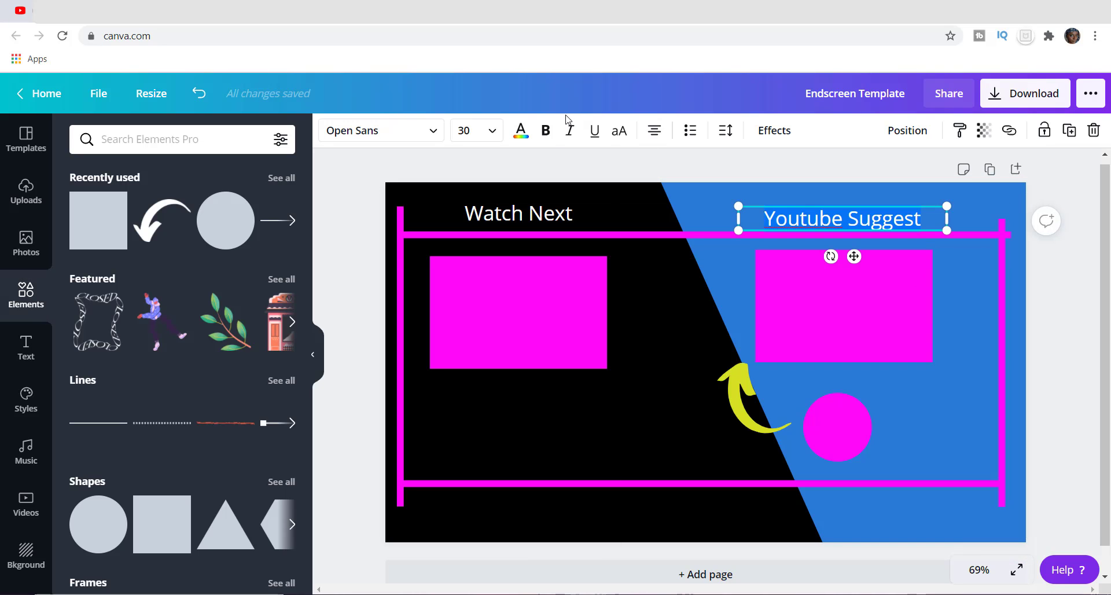
click(545, 130)
click(558, 215)
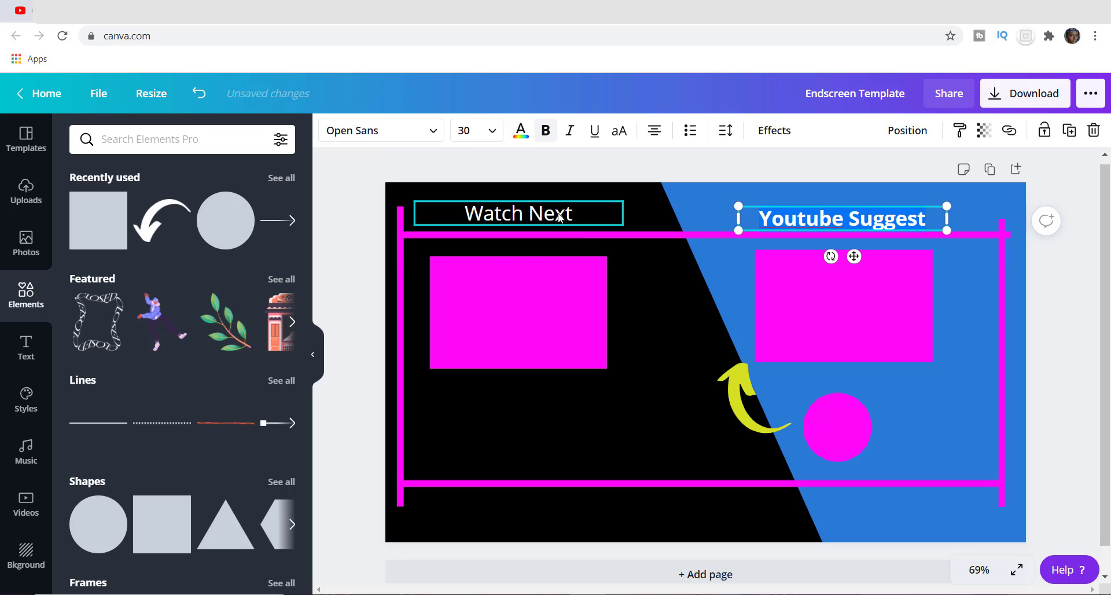
click(557, 215)
click(544, 131)
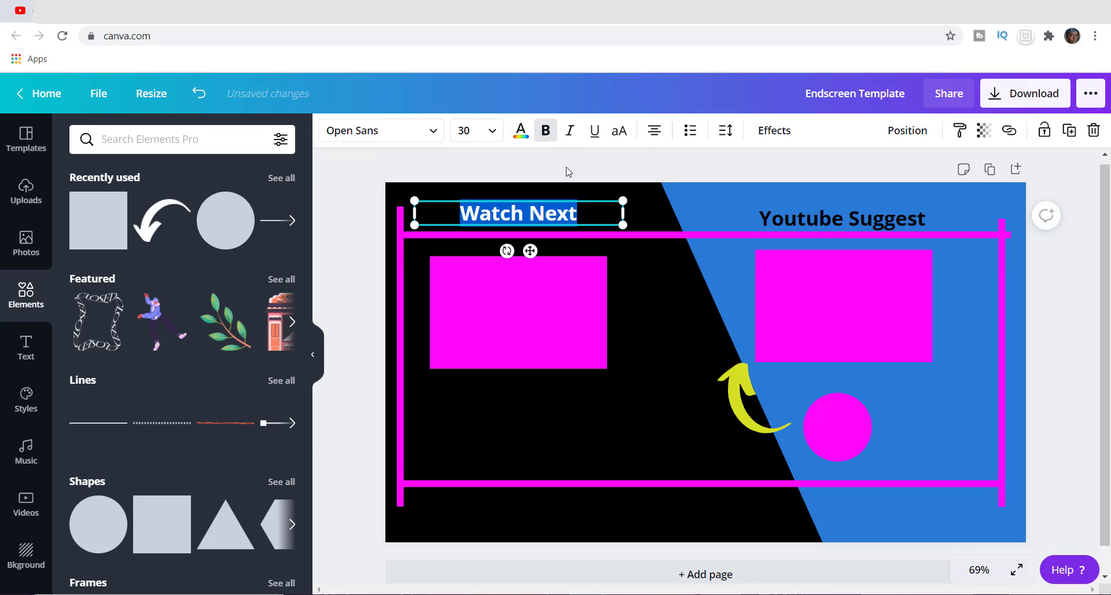
click(664, 298)
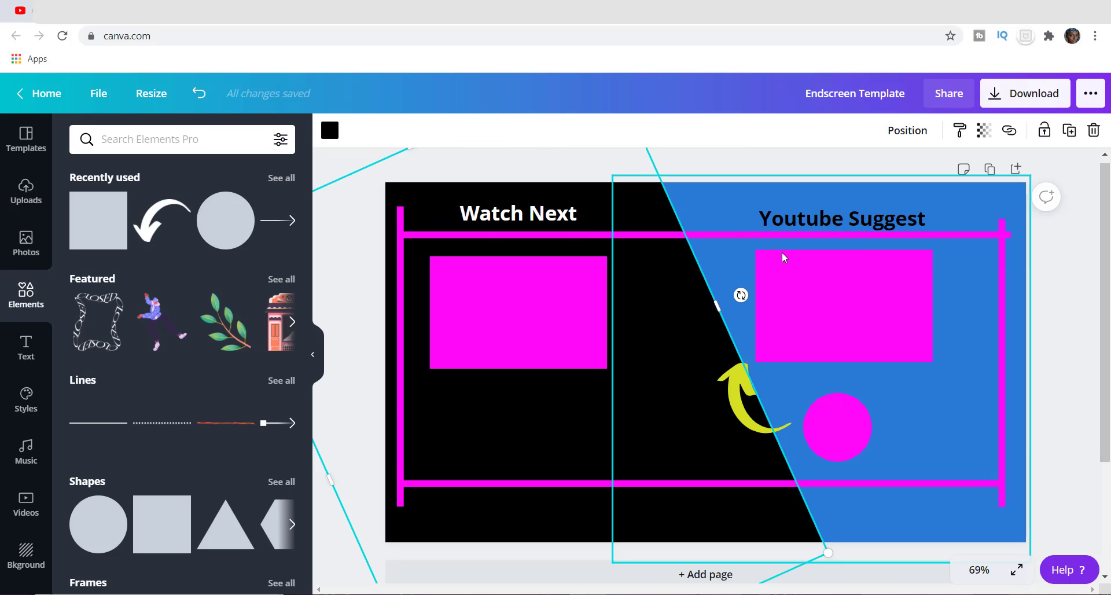
Step: Level the blue-side magenta rectangle with the "Watch Next" one, and move the arrow and circle toward the middle of the page
drag(824, 295, 850, 333)
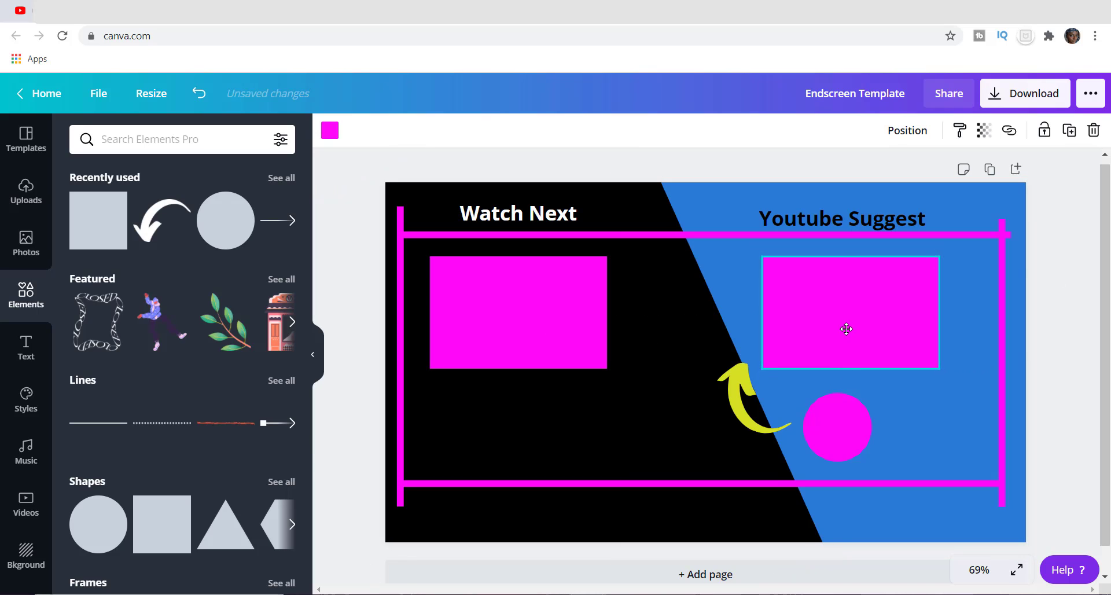
drag(760, 414, 661, 450)
drag(831, 435, 746, 431)
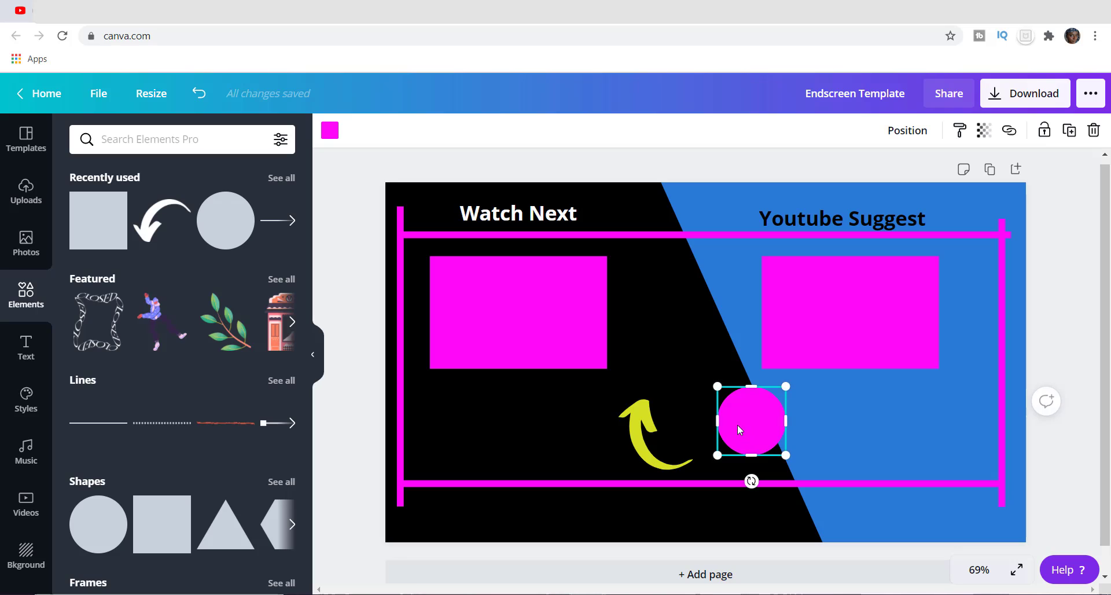
drag(737, 425, 694, 395)
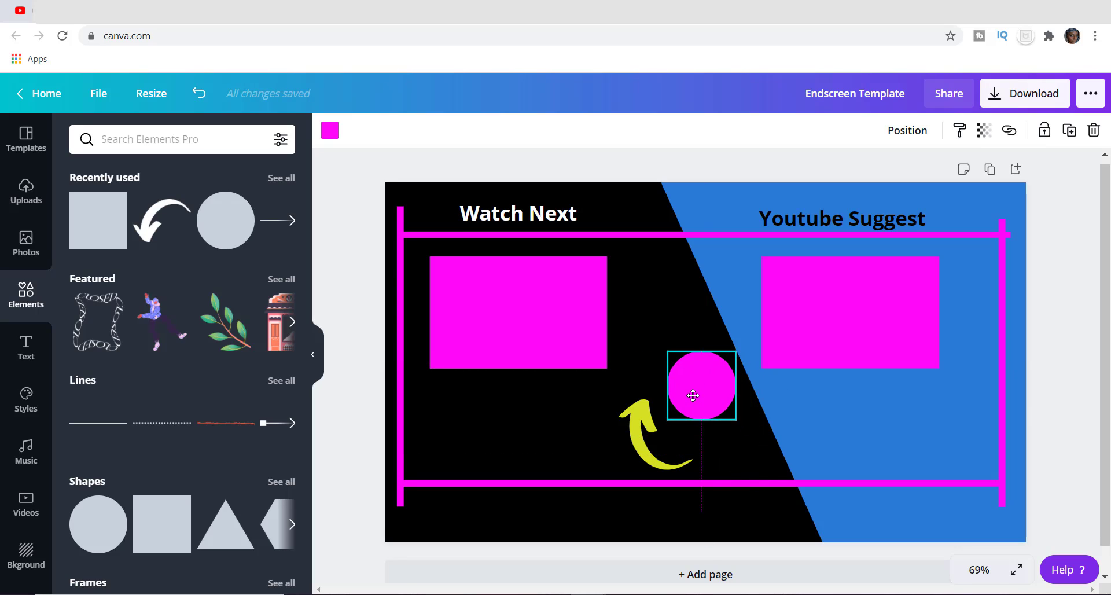
Step: Nudge the circle slightly up and shift the black shape left so its diagonal edge runs behind the circle
click(651, 200)
drag(710, 386, 710, 374)
click(644, 197)
drag(641, 200, 596, 194)
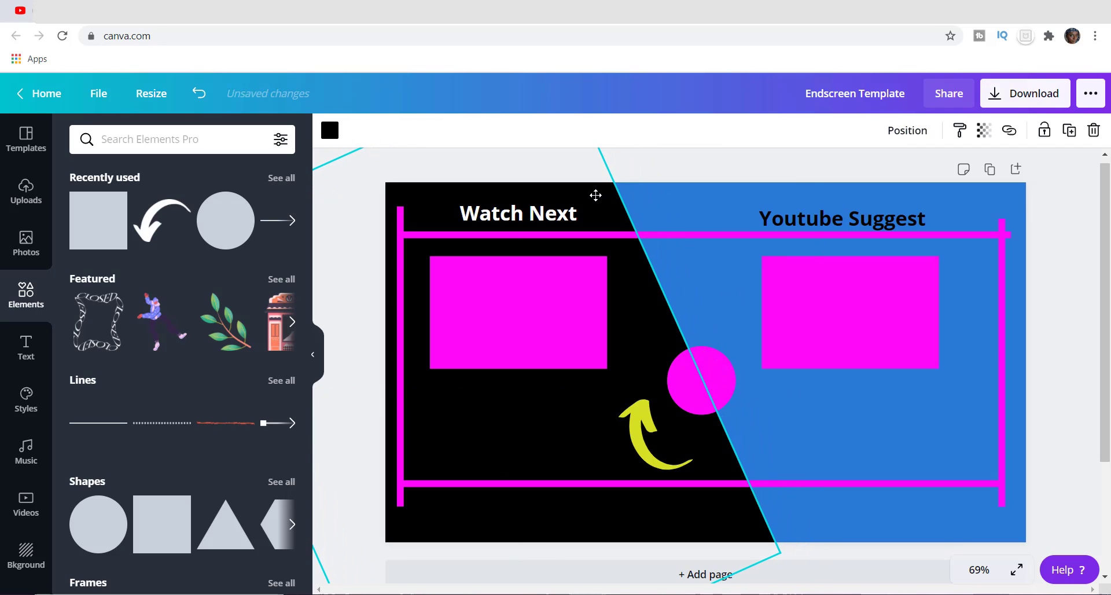
click(723, 375)
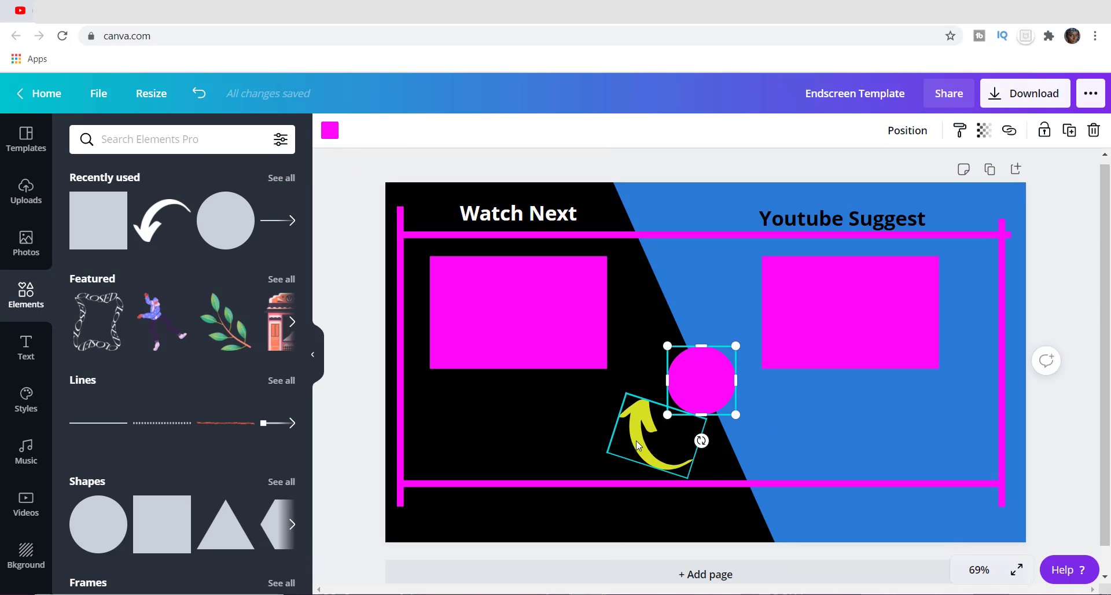
Step: Move the yellow arrow onto the blue area beside the circle, then shrink and rotate it to point at the circle
drag(636, 440, 809, 431)
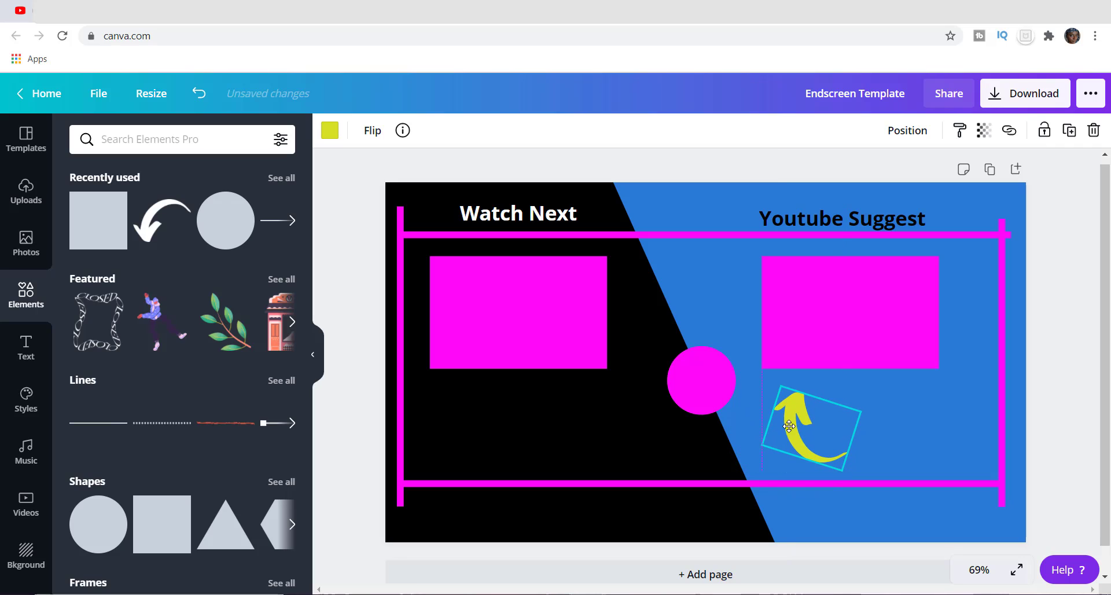
drag(794, 483, 812, 489)
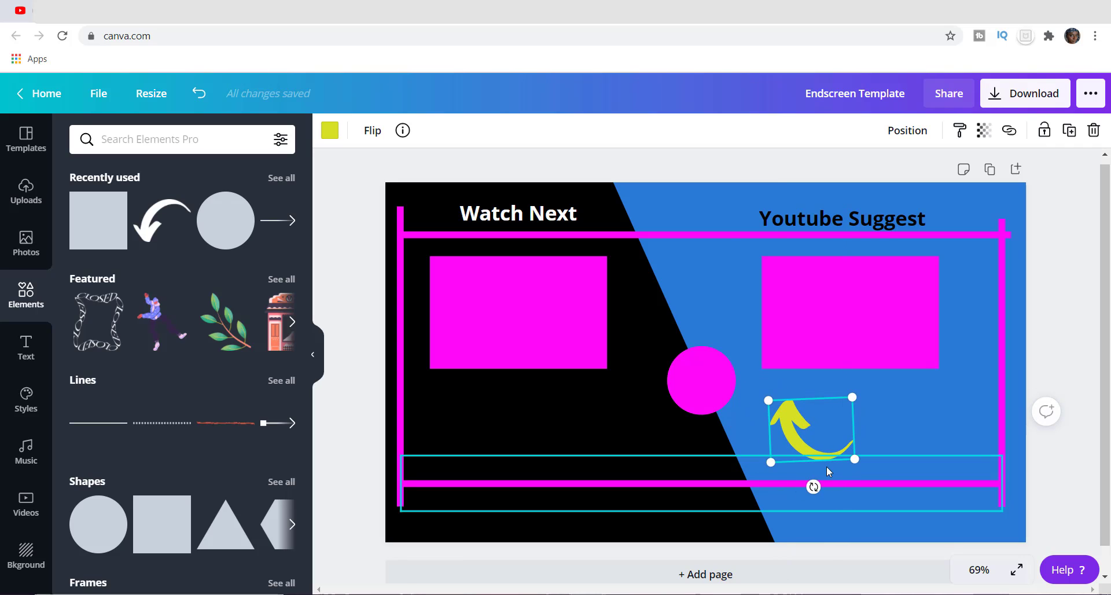
drag(854, 459, 783, 451)
drag(772, 489, 786, 489)
drag(782, 440, 786, 442)
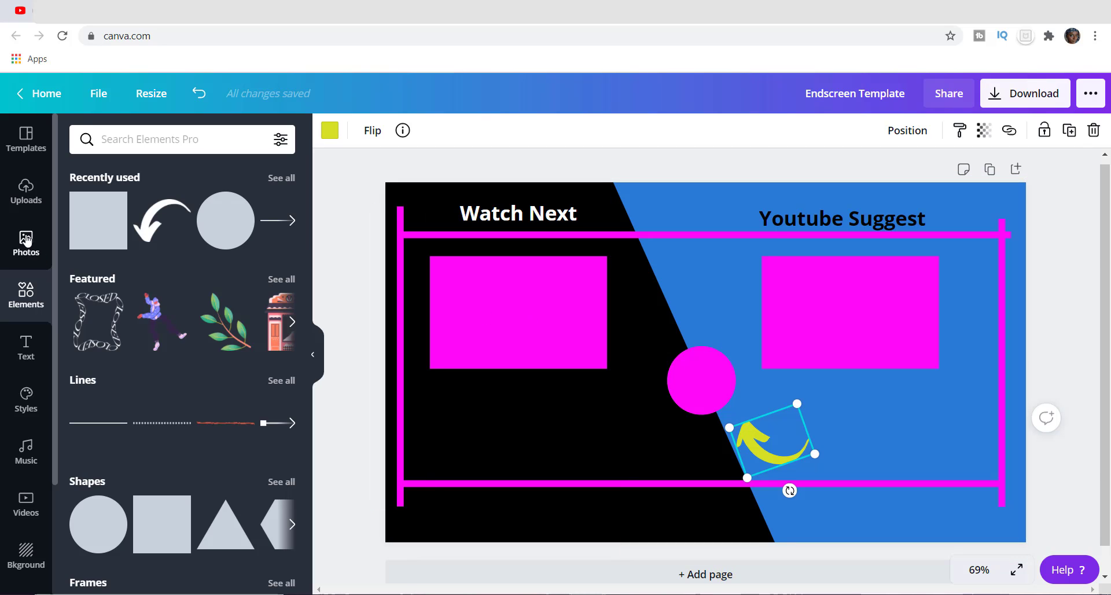
Step: Add a subheading reading "Click To Subscribe" below the magenta rectangle on the blue area
click(26, 346)
click(132, 252)
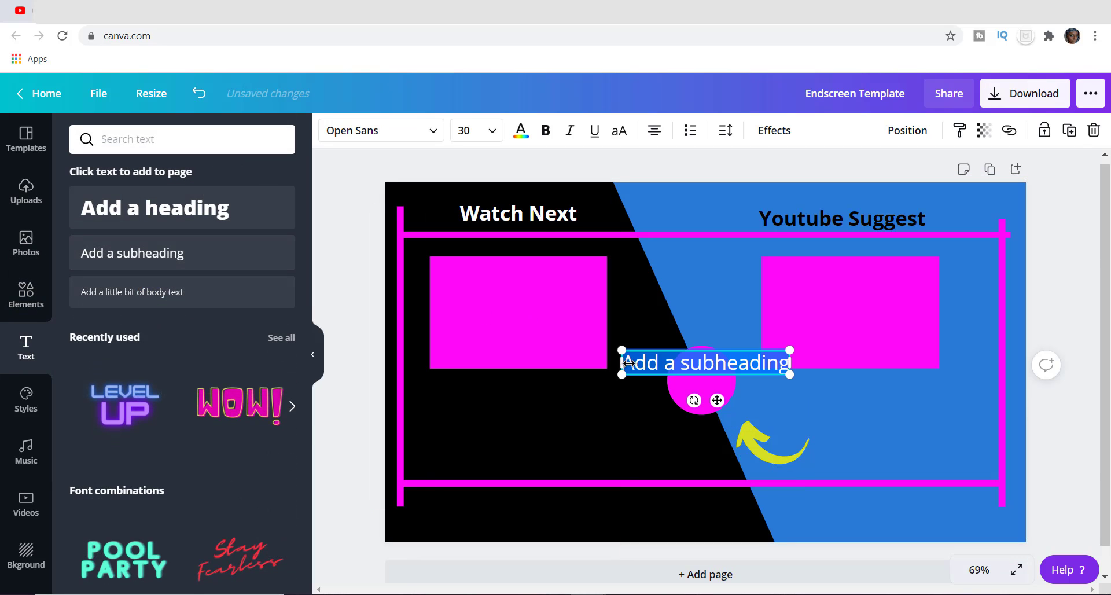
click(766, 372)
click(824, 398)
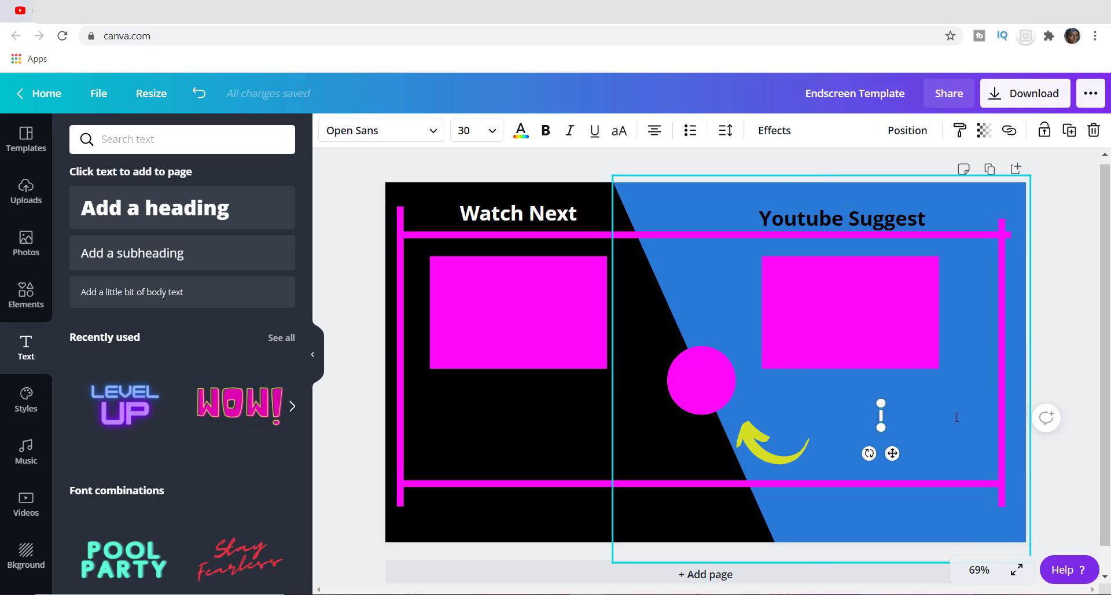
text(cliv)
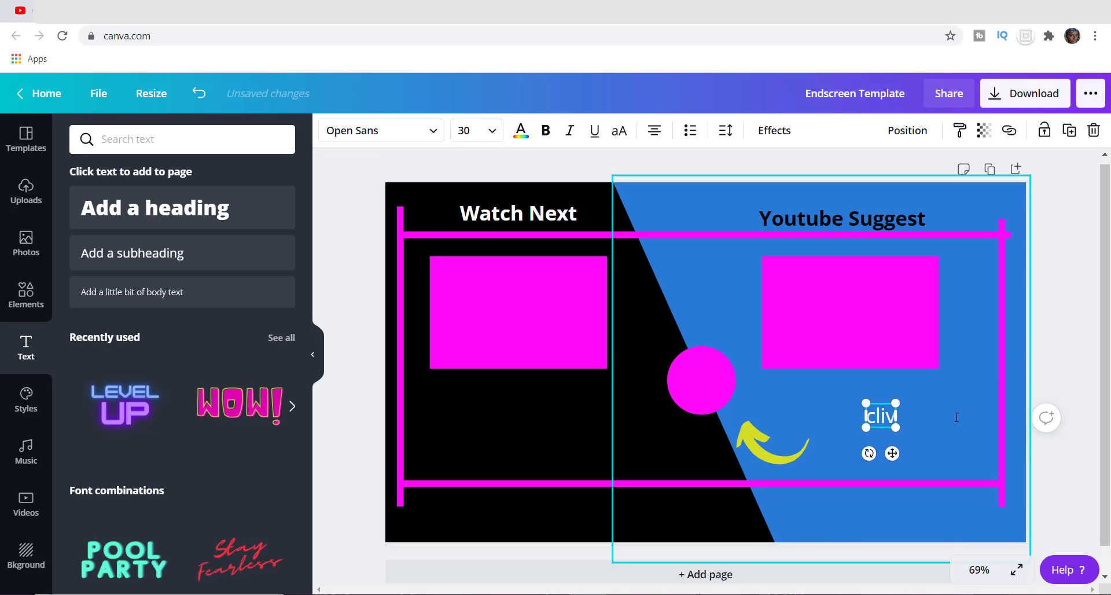
key(BackSpace)
text(ck t)
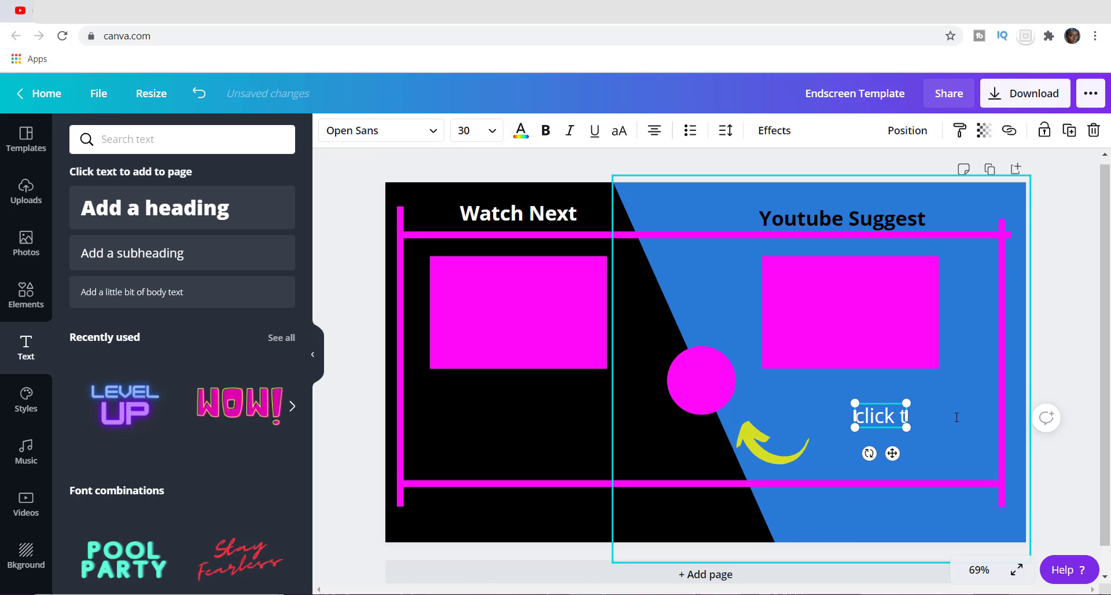
text(o s)
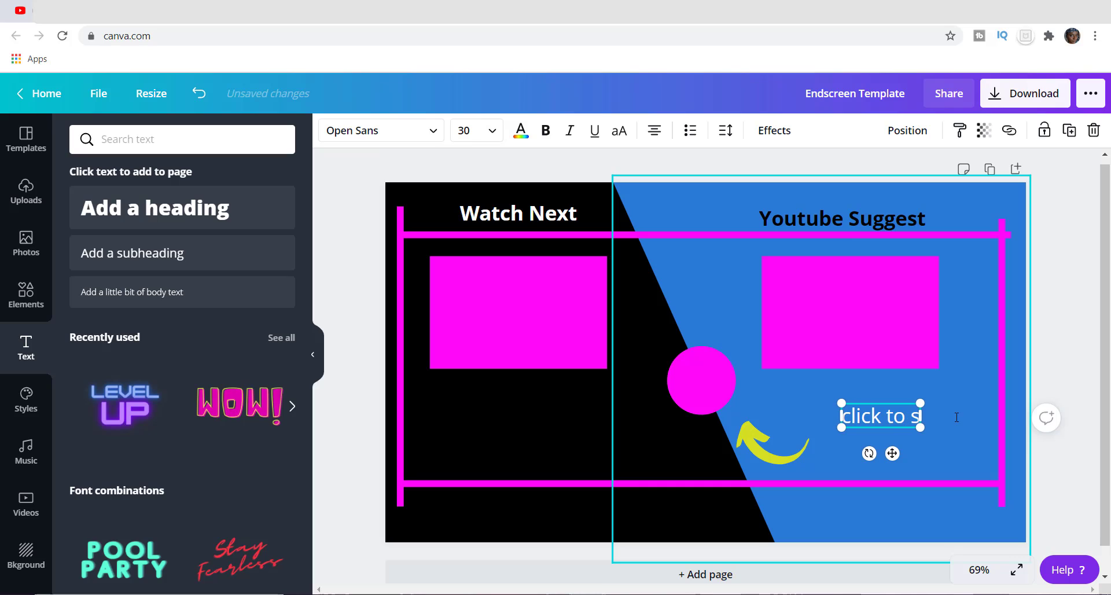
text(ubscr)
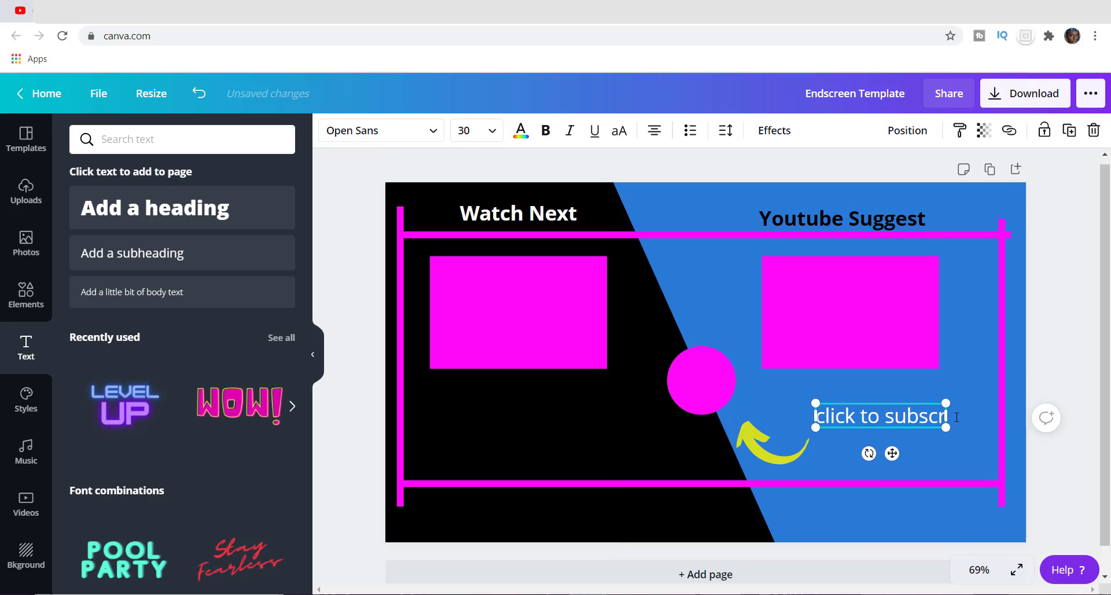
text(ibe)
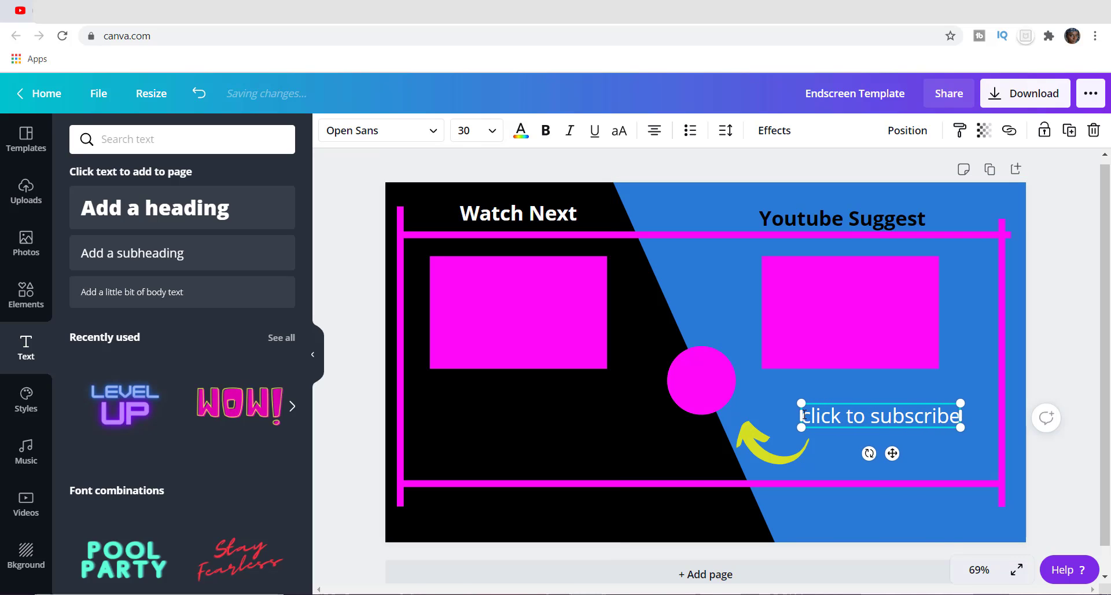
click(811, 415)
key(BackSpace)
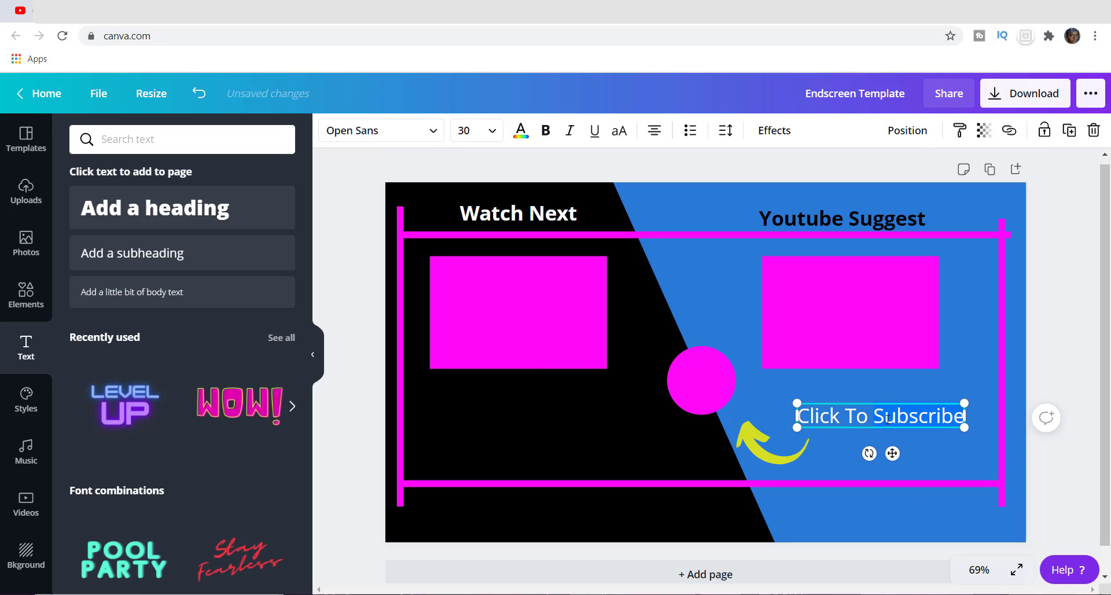
Step: Recolor the "Click To Subscribe" text with the yellow document color used by the arrow
triple_click(931, 416)
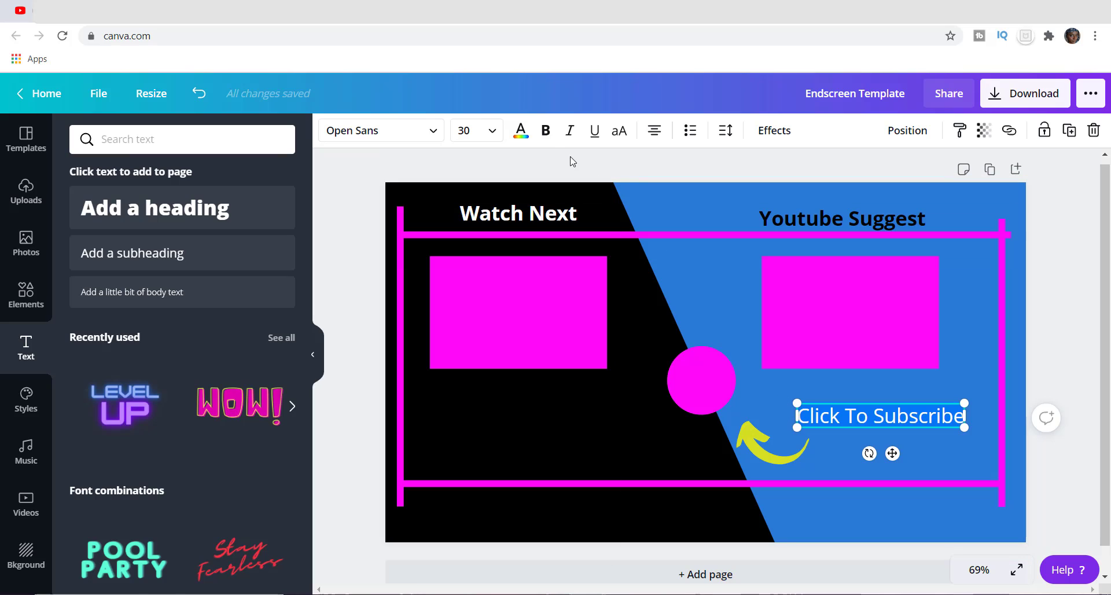
click(521, 132)
click(165, 285)
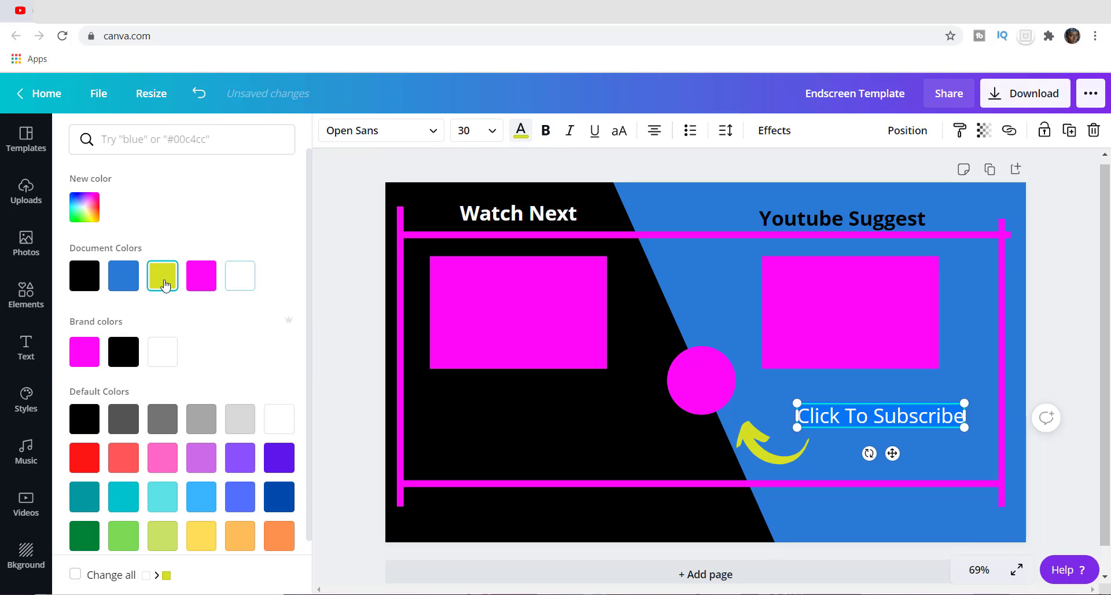
click(835, 439)
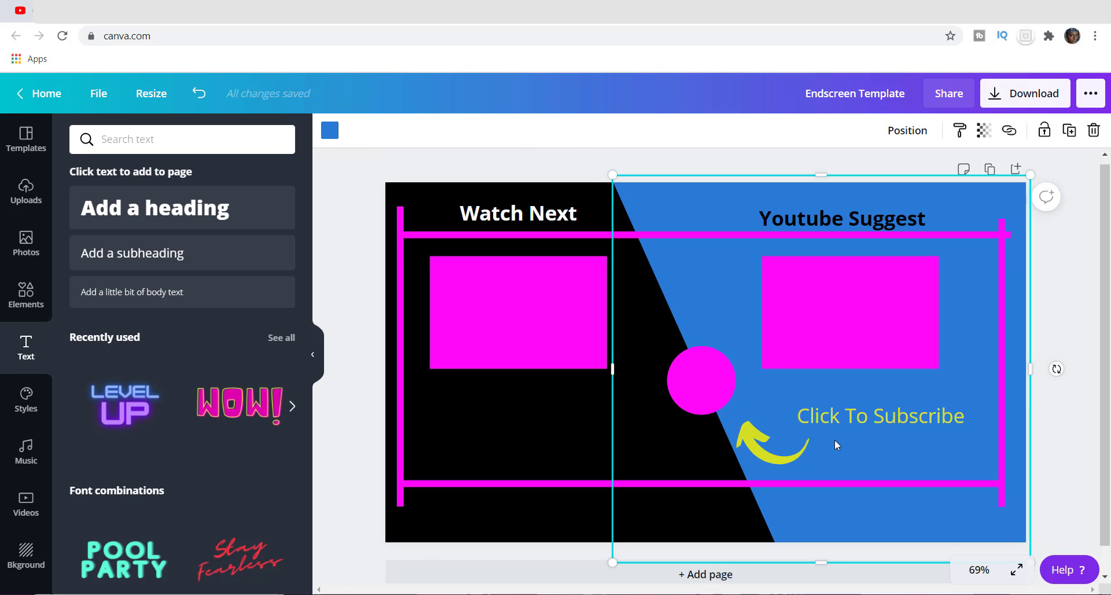
Step: Change the font of the "Click To Subscribe" text to New Sun Playful
click(907, 418)
click(906, 418)
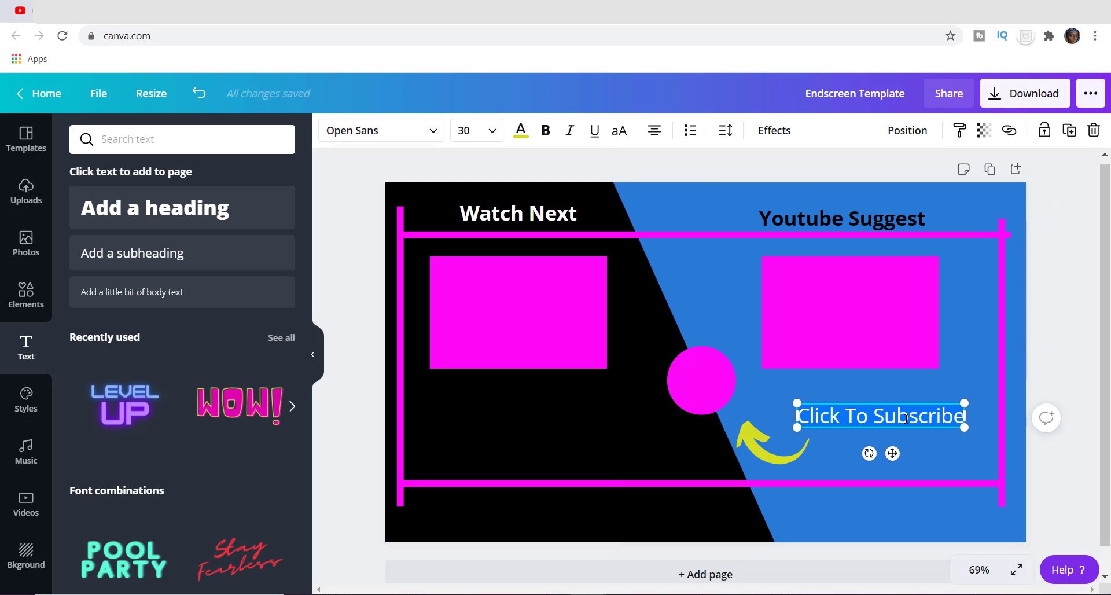
click(435, 131)
text(ad)
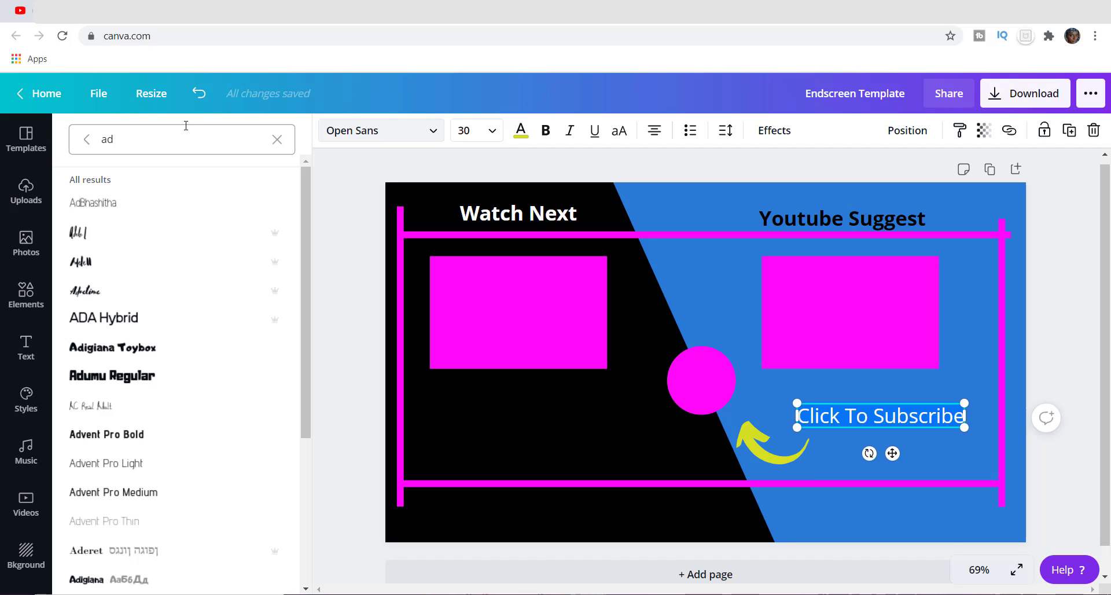
click(278, 139)
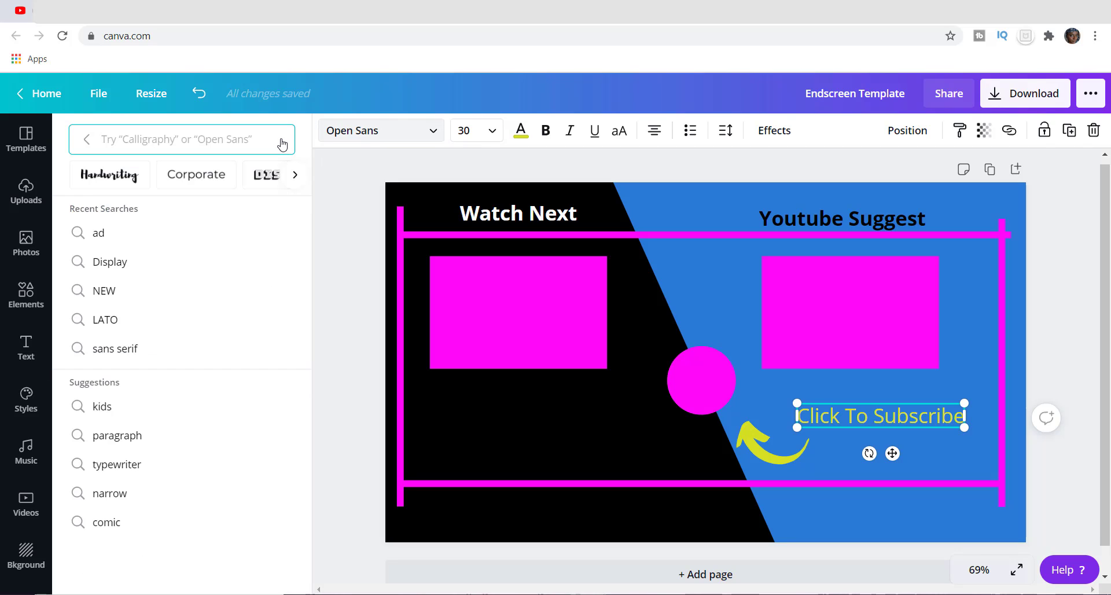
text(new)
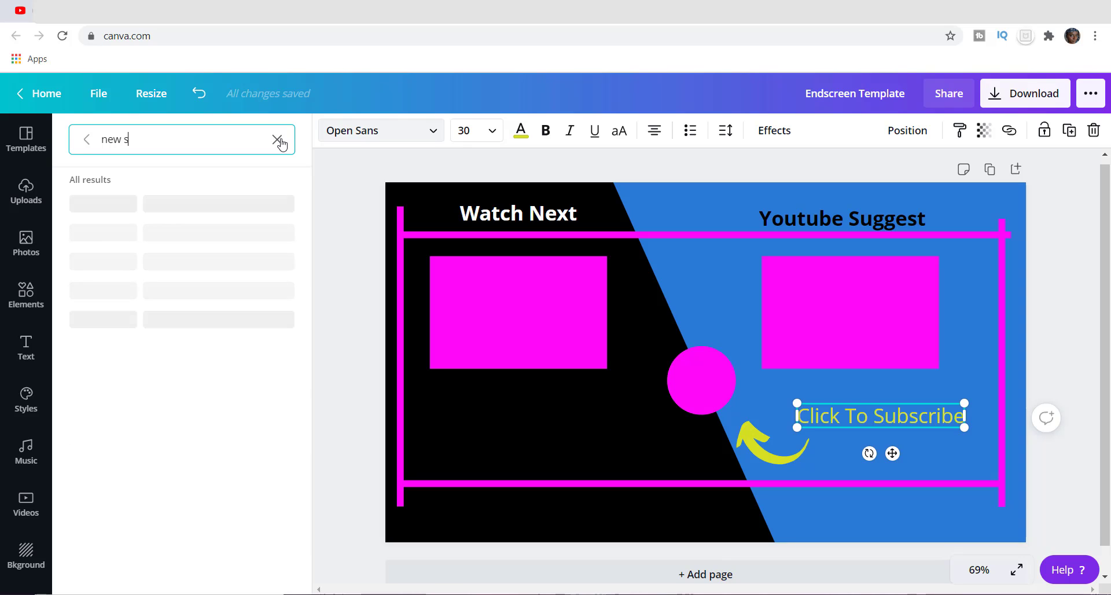
text( s)
click(137, 204)
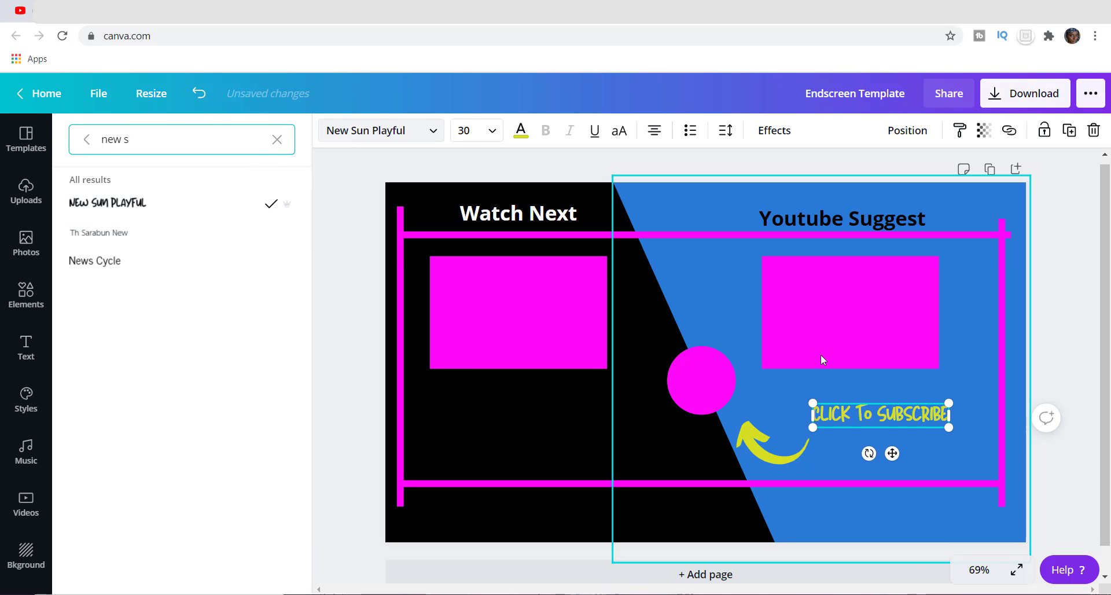
Step: Set the "Click To Subscribe" text size to 42
click(492, 131)
click(524, 456)
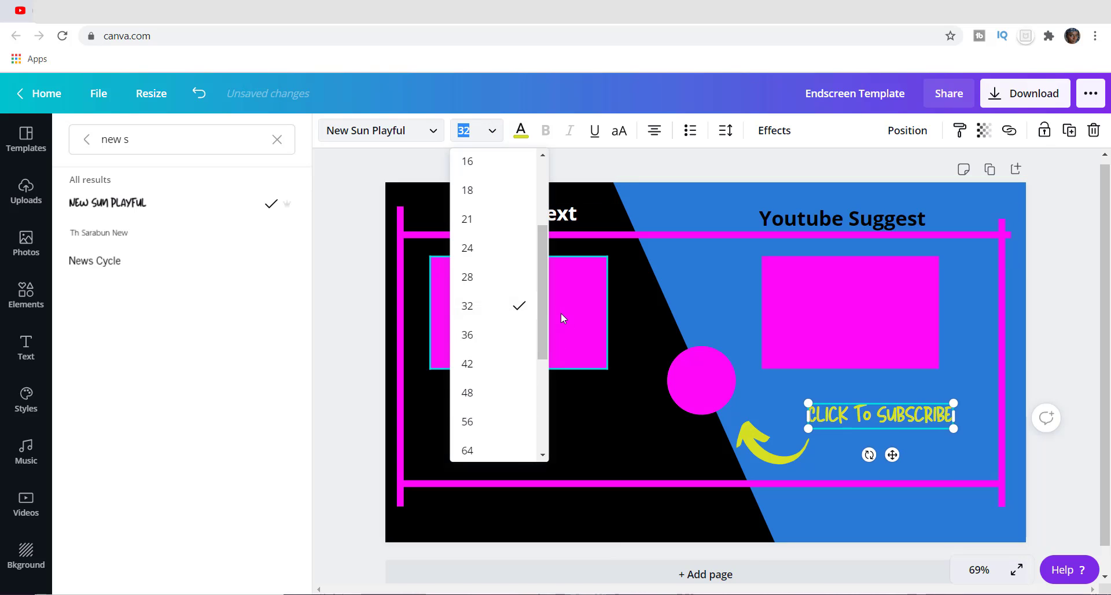
drag(539, 302, 544, 336)
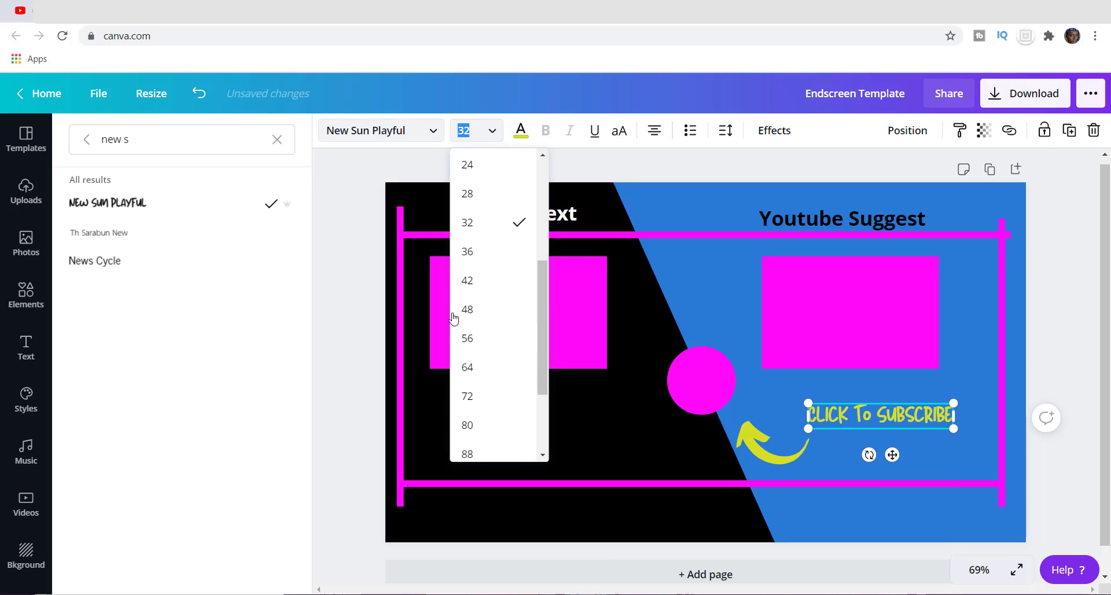
click(469, 282)
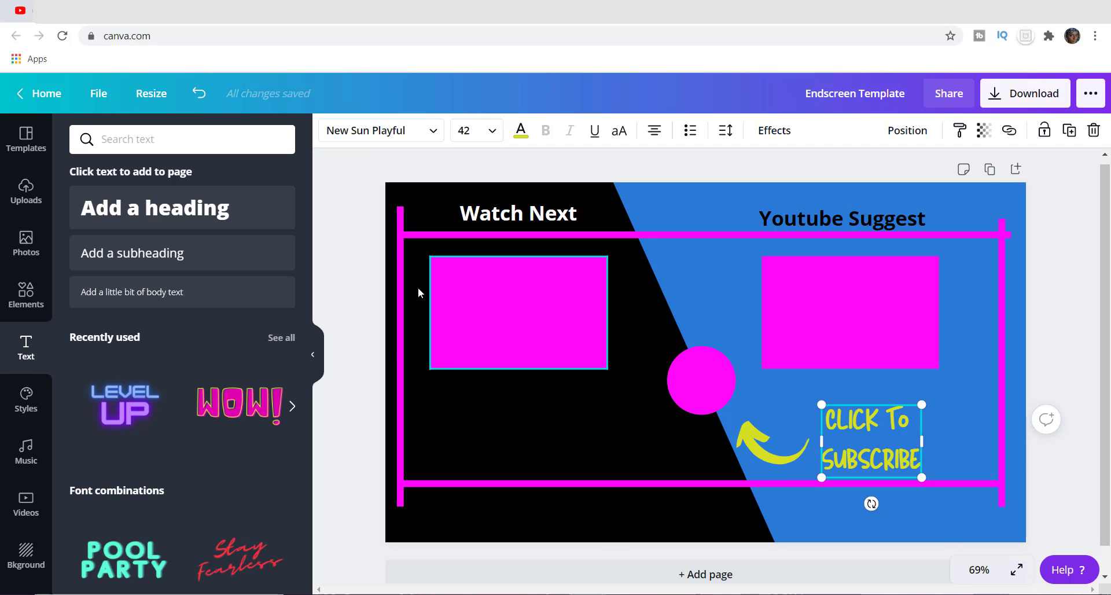
Step: Add a subheading and place it below the magenta rectangle on the black area
click(149, 255)
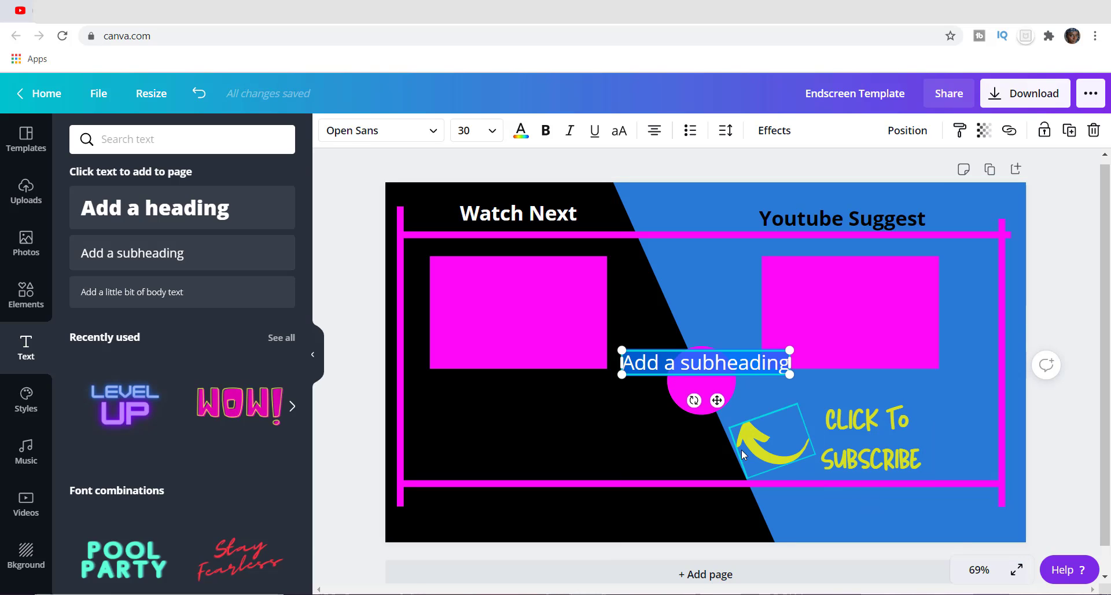
click(672, 435)
drag(641, 354, 457, 406)
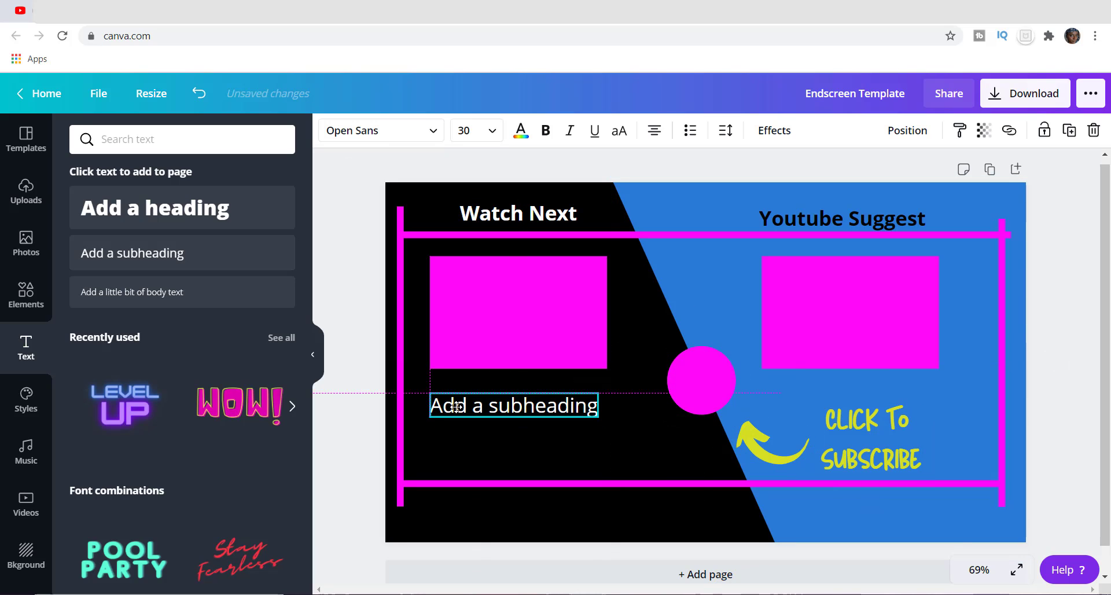
Step: Replace the new subheading's text with "Follow Me On Social Media" and move it up just beneath the magenta rectangle
triple_click(550, 405)
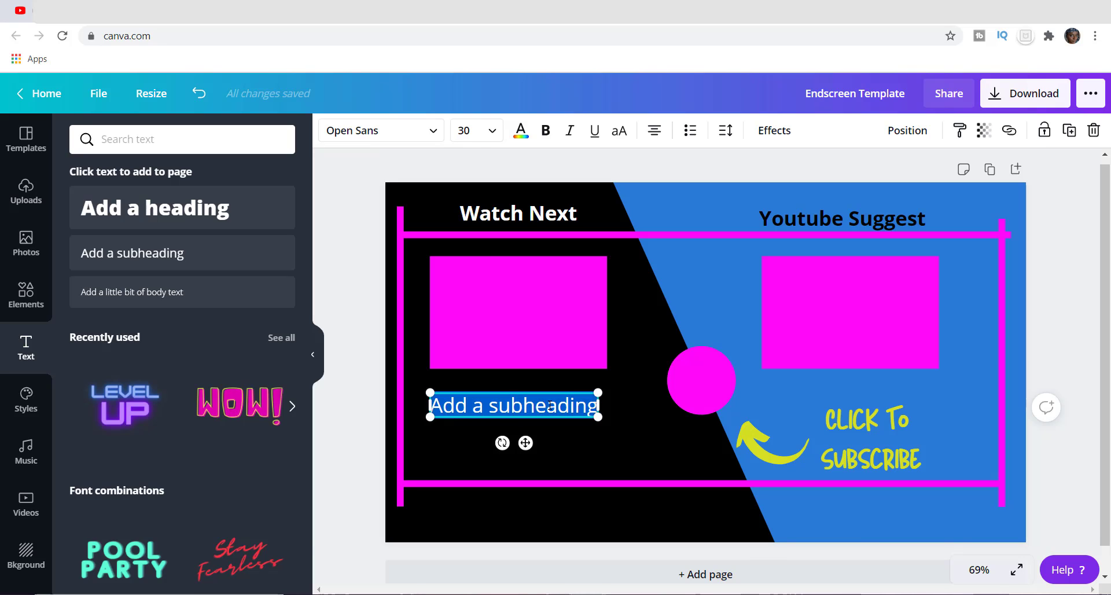
text(G)
key(BackSpace)
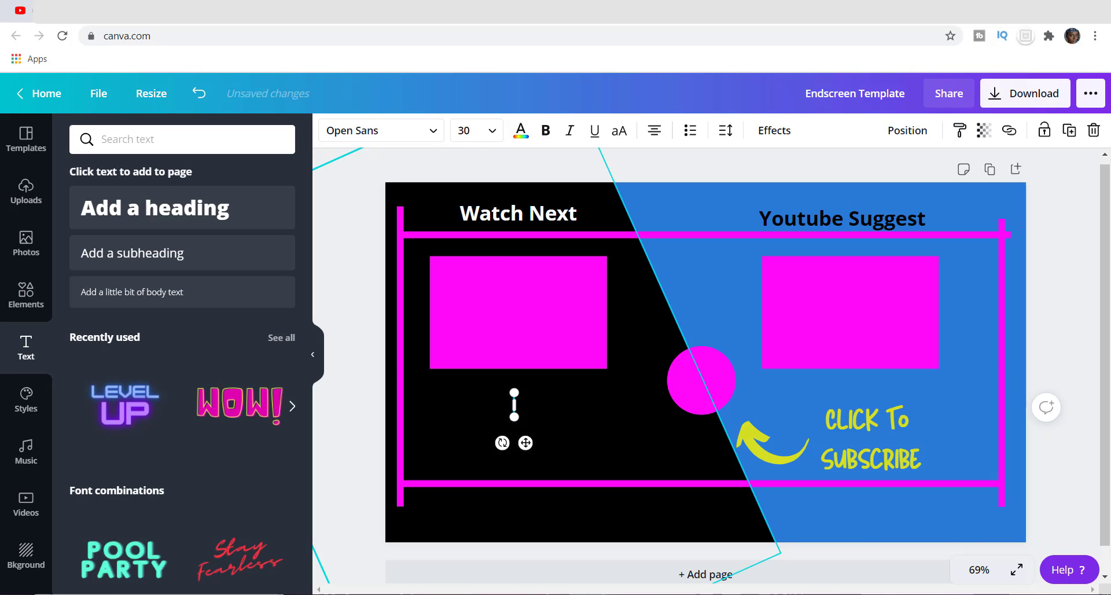
text(Follo)
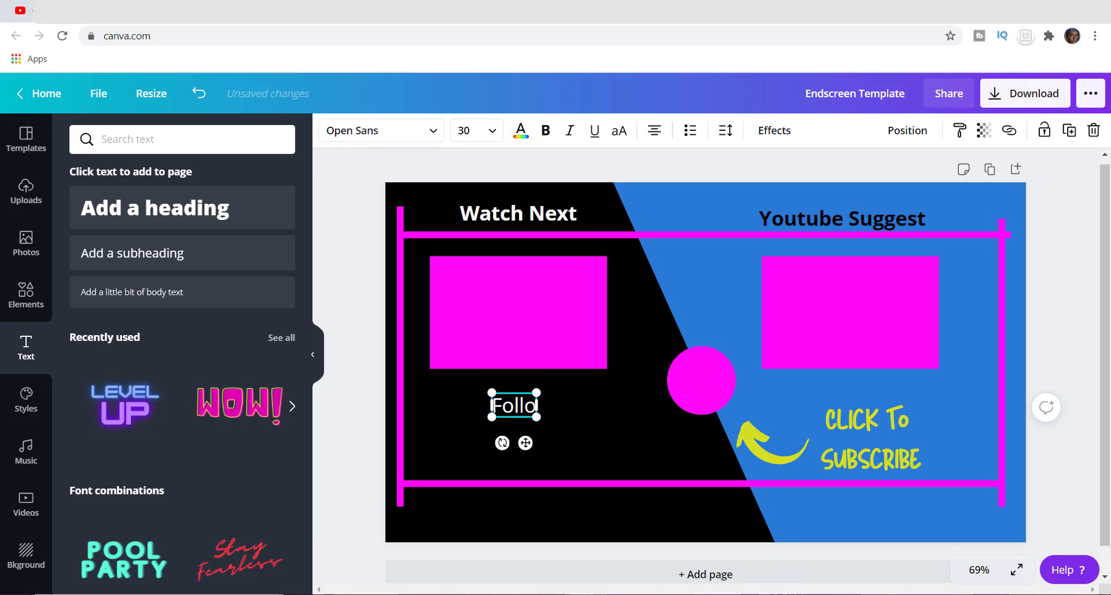
text(w Me)
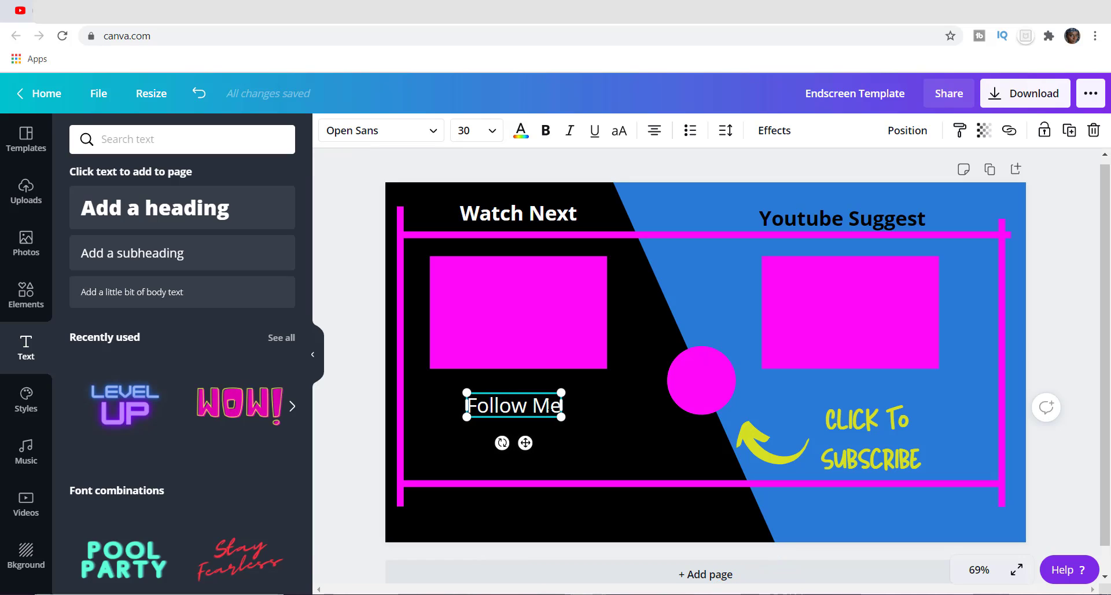
text( So)
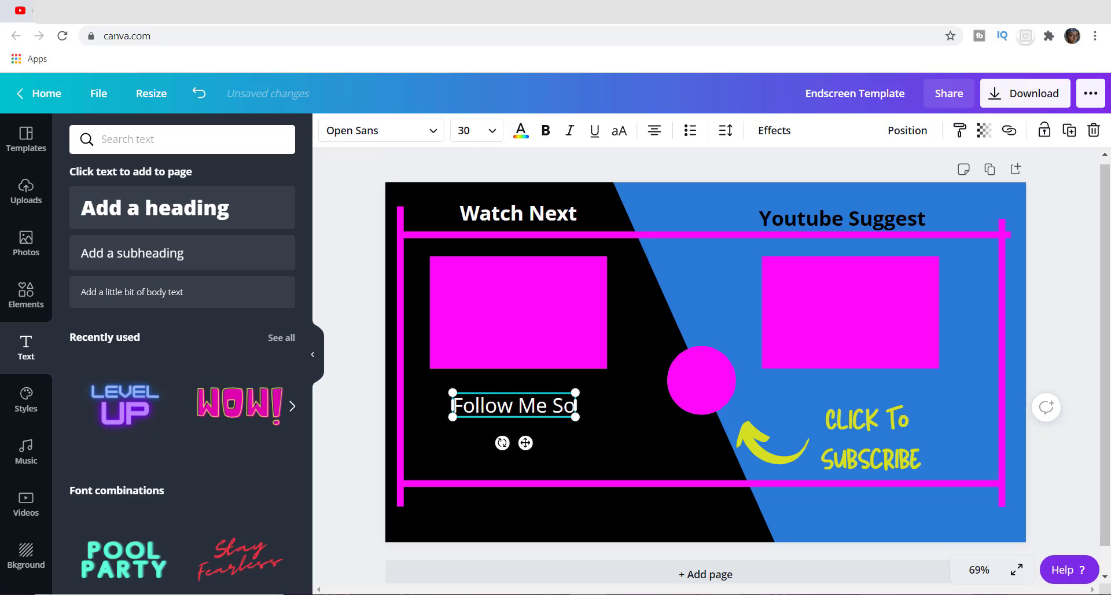
text(cia)
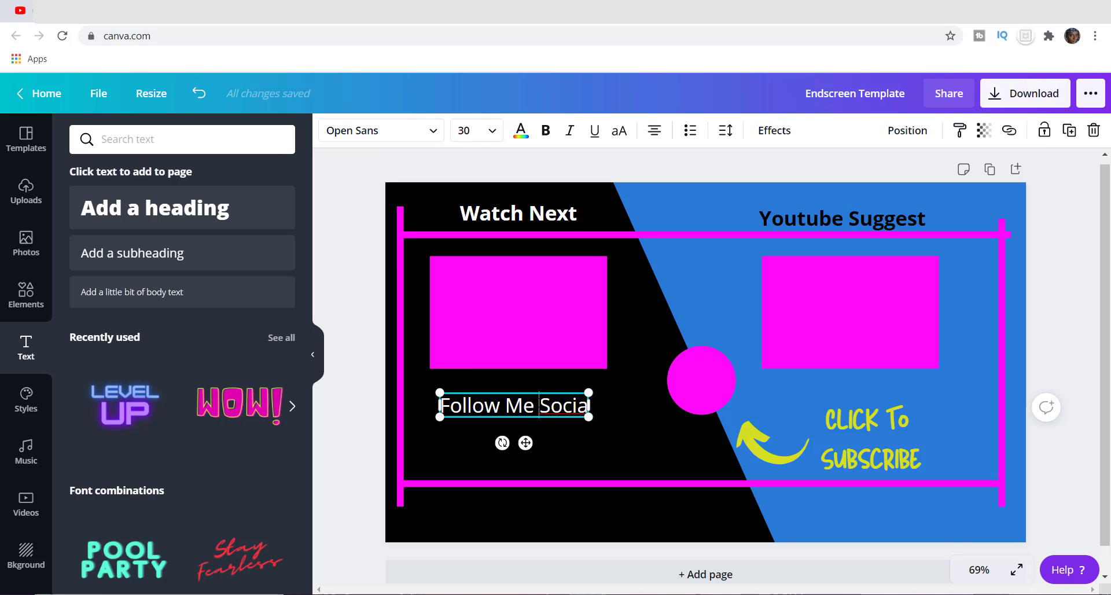
click(539, 405)
text(On)
key(BackSpace)
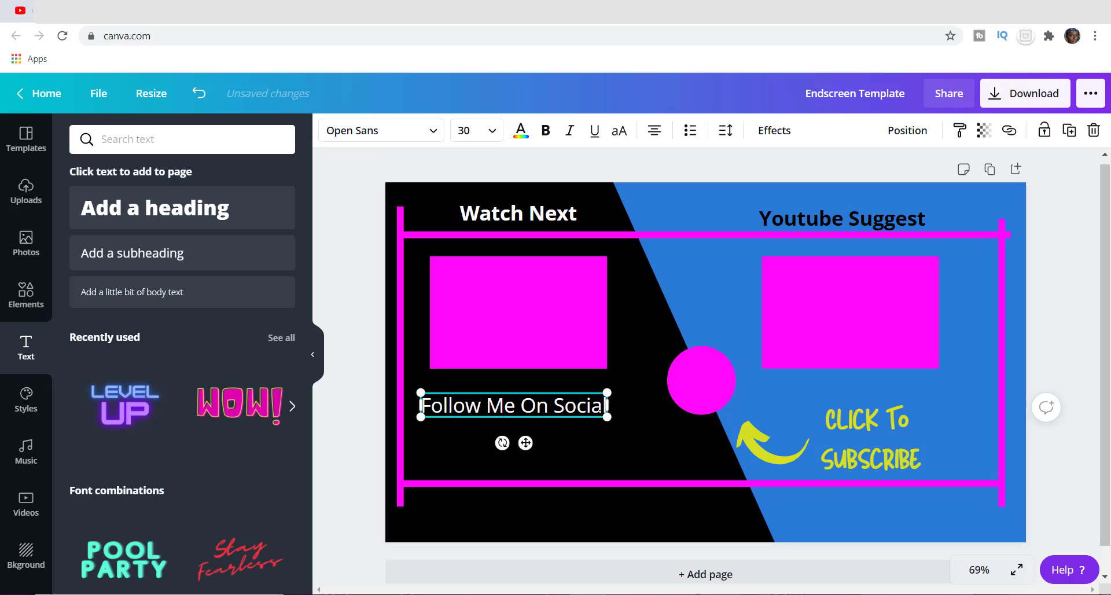
text(l Media)
click(576, 446)
drag(559, 400, 552, 386)
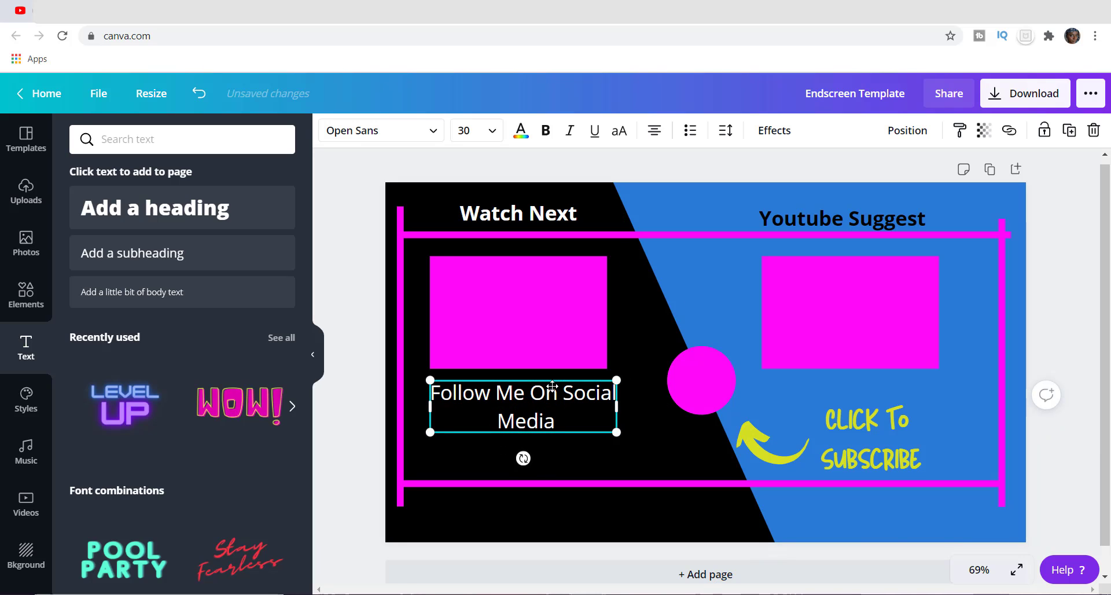
Step: Change the font of the "Follow Me On Social Media" text to New Sun Playful
double_click(553, 422)
key(ctrl+a)
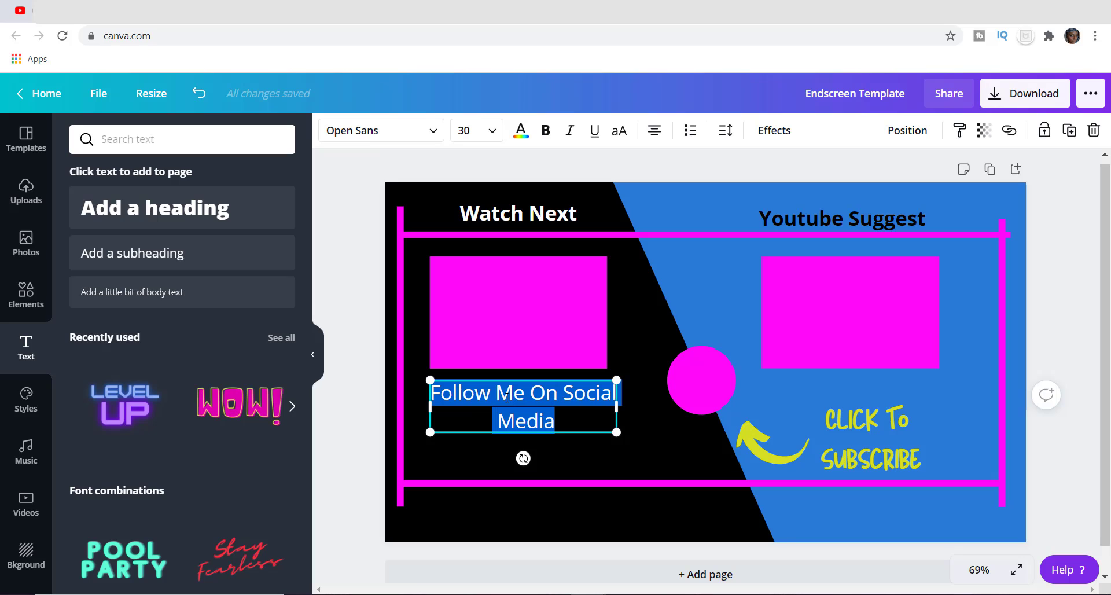
click(255, 140)
text(new s)
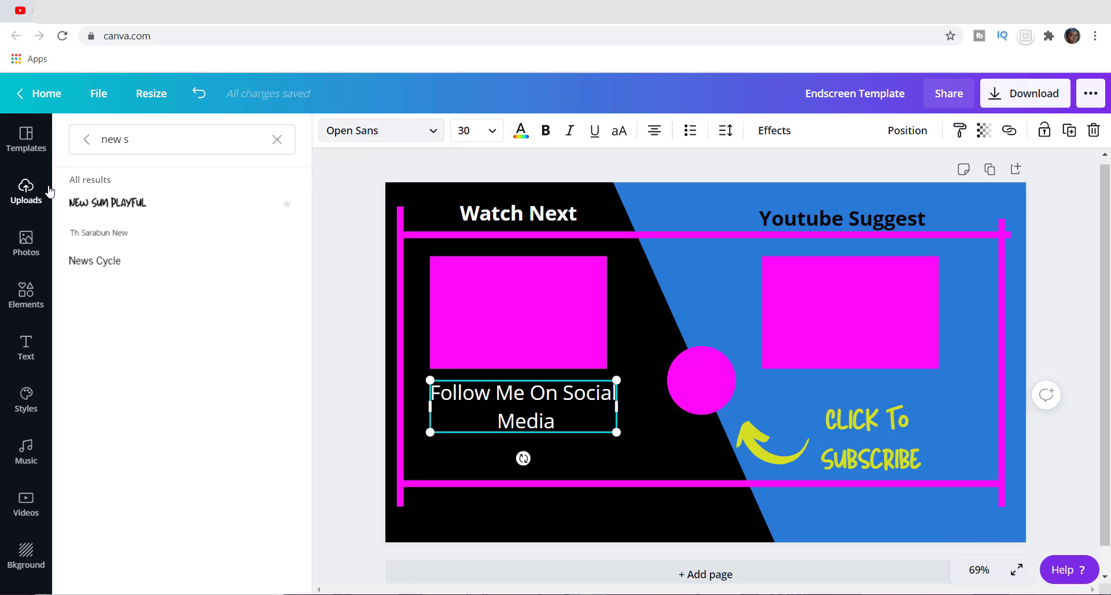
click(108, 203)
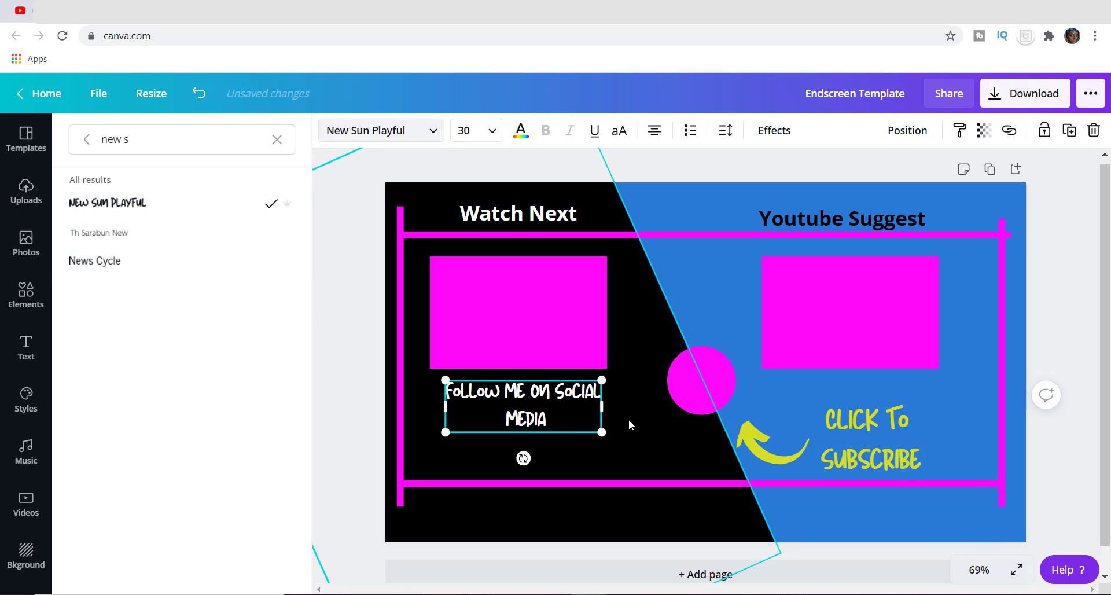
click(637, 434)
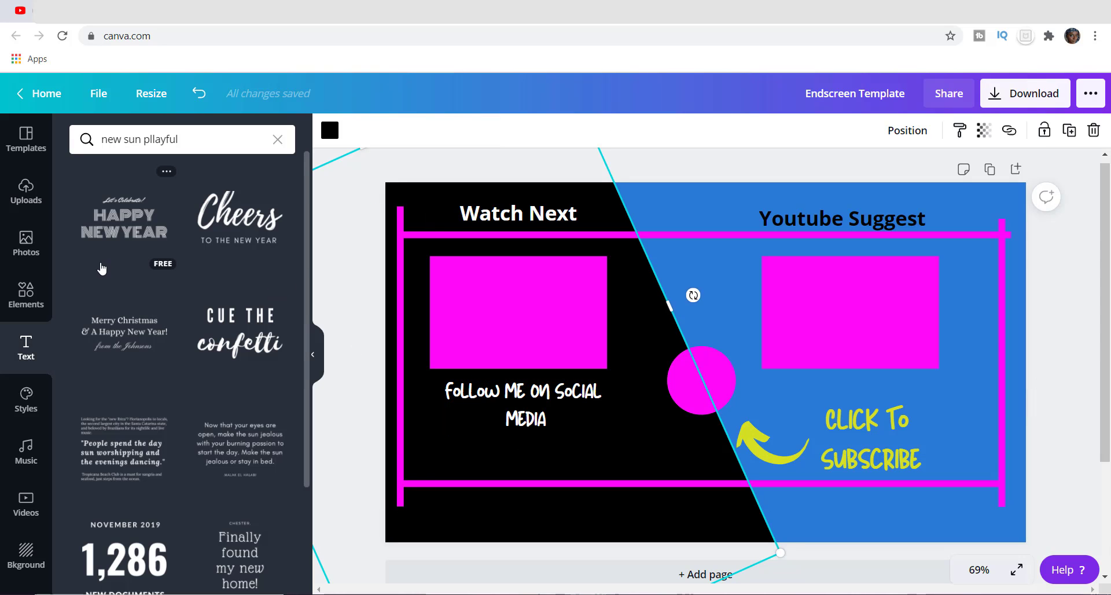
Step: Search the photo library for "instagram logo"
click(37, 300)
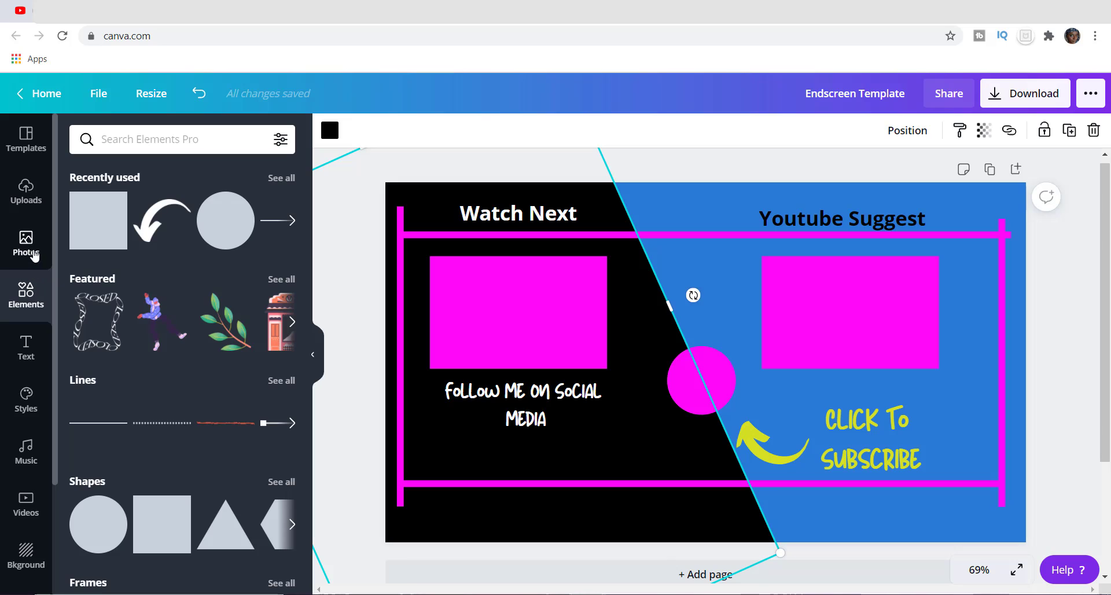
click(34, 254)
click(129, 139)
text(instam)
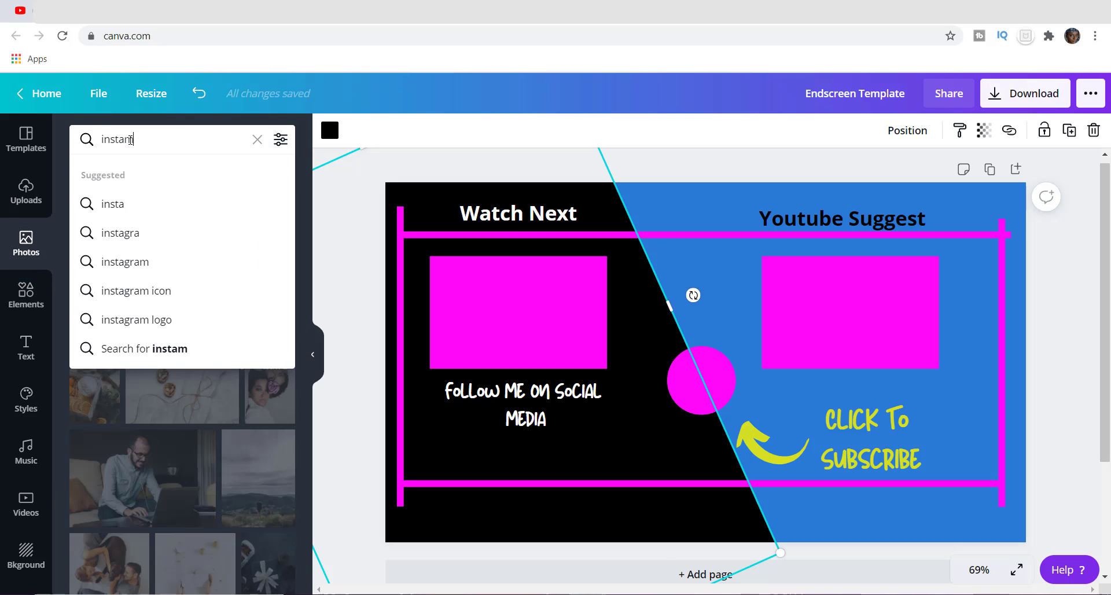
key(BackSpace)
key(BackSpace)
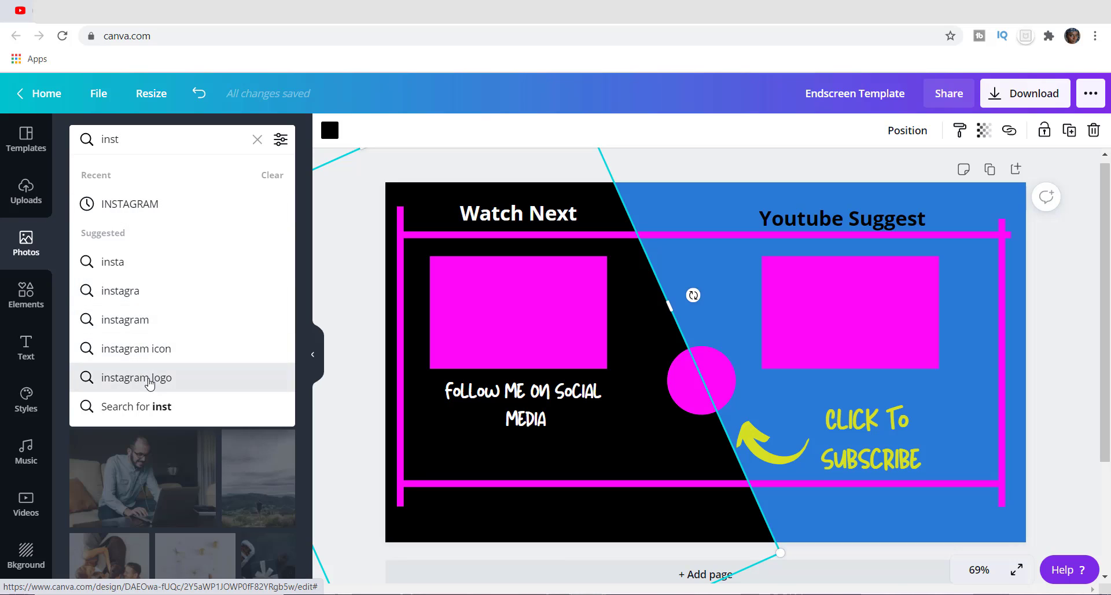
click(150, 382)
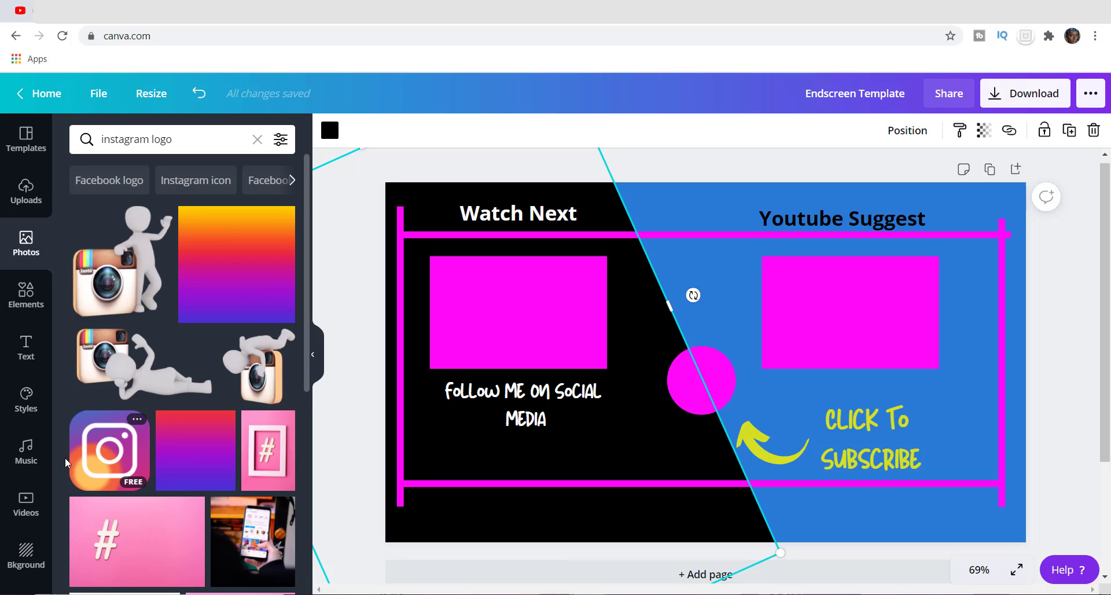